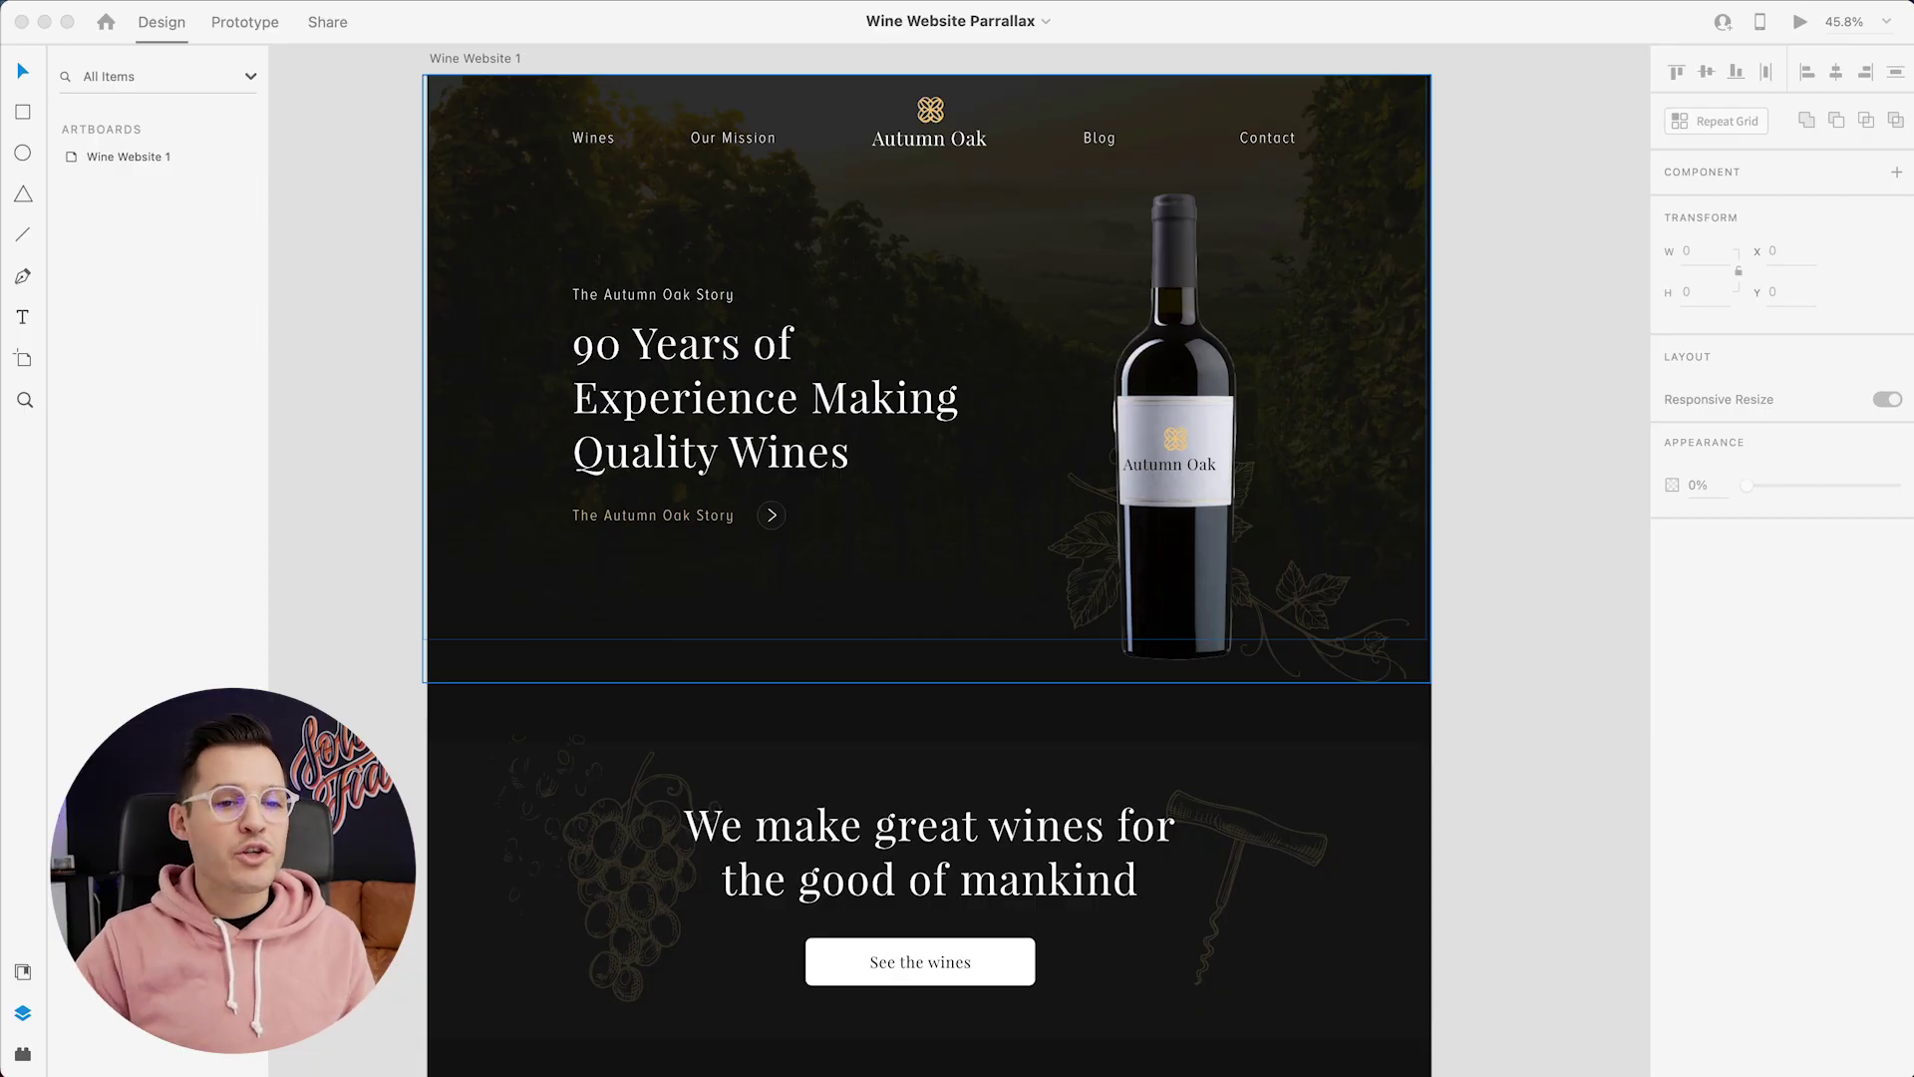
Pan and zoom over the tall Wine Website 1 artboard to inspect its sections
{"action": "left_click", "coordinate": [1580, 526]}
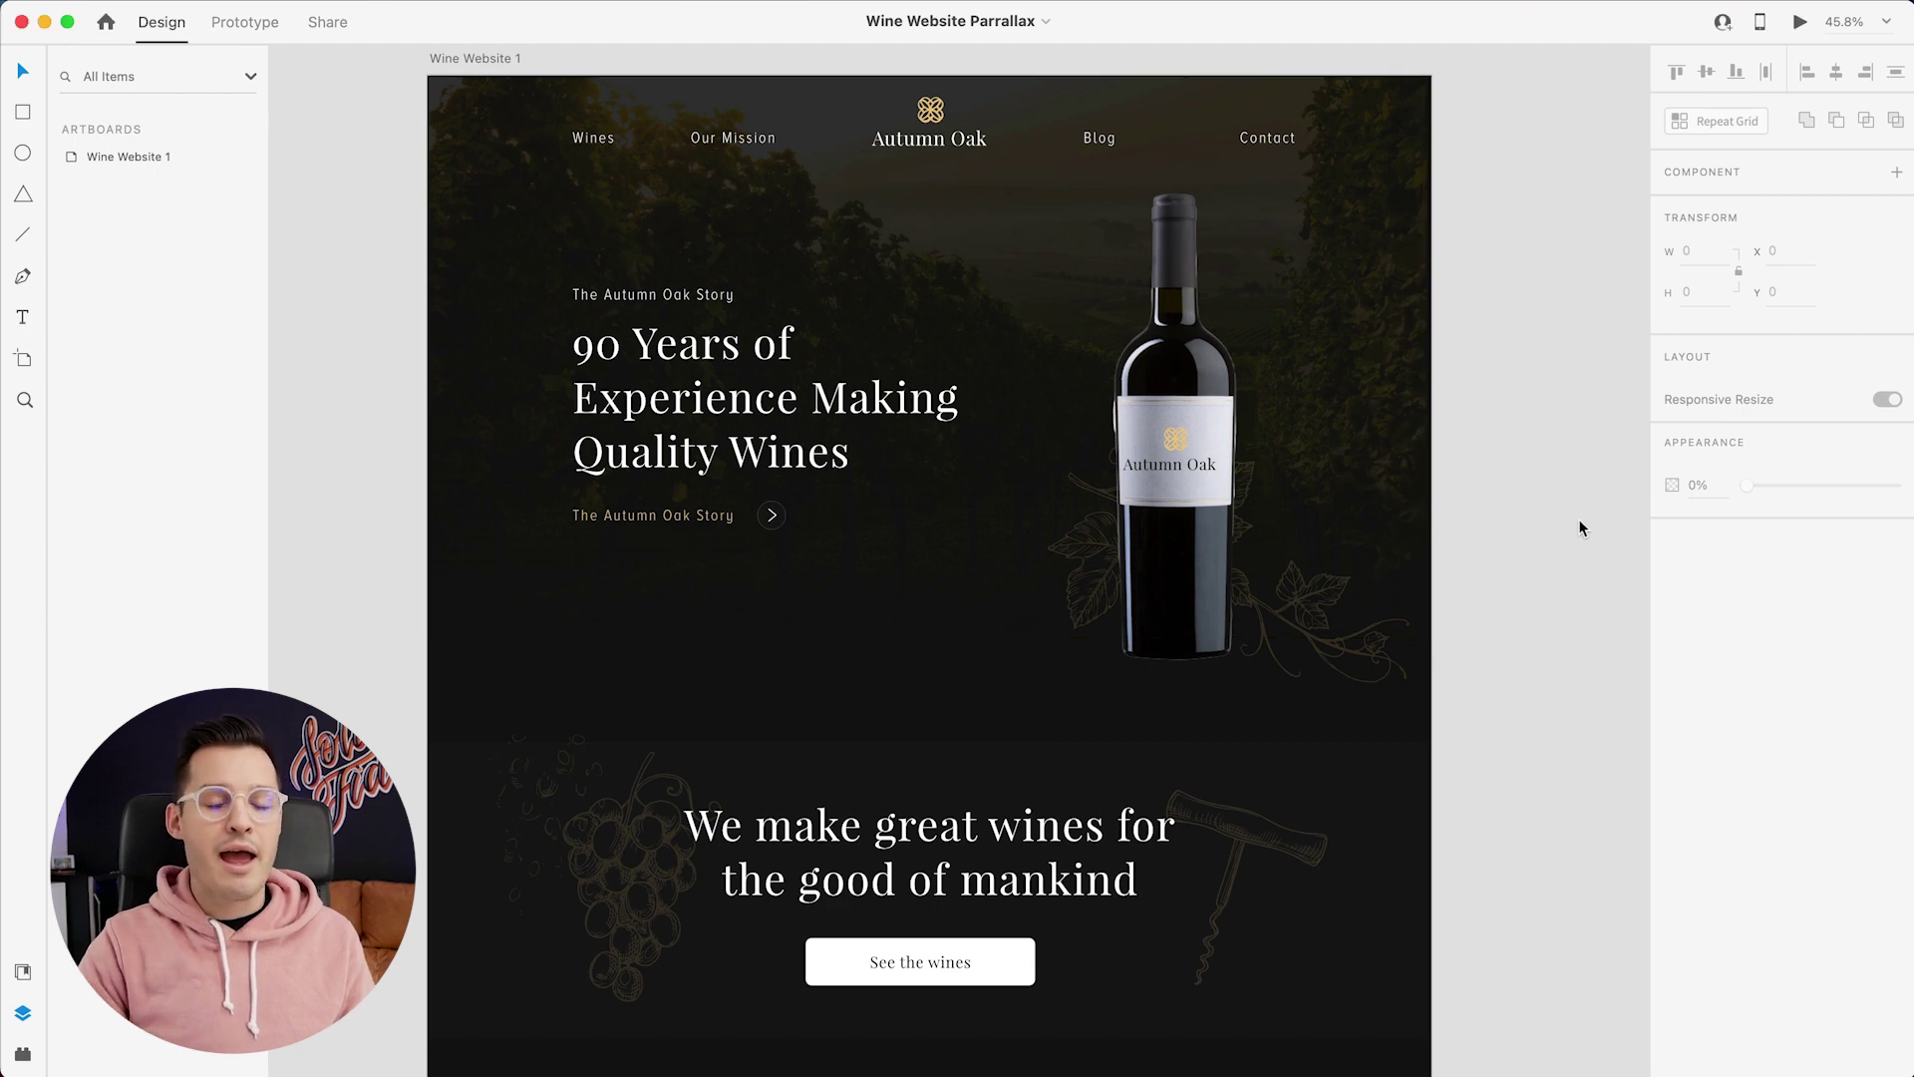
{"action": "scroll", "coordinate": [1579, 526], "scroll_direction": "down", "scroll_amount": 5}
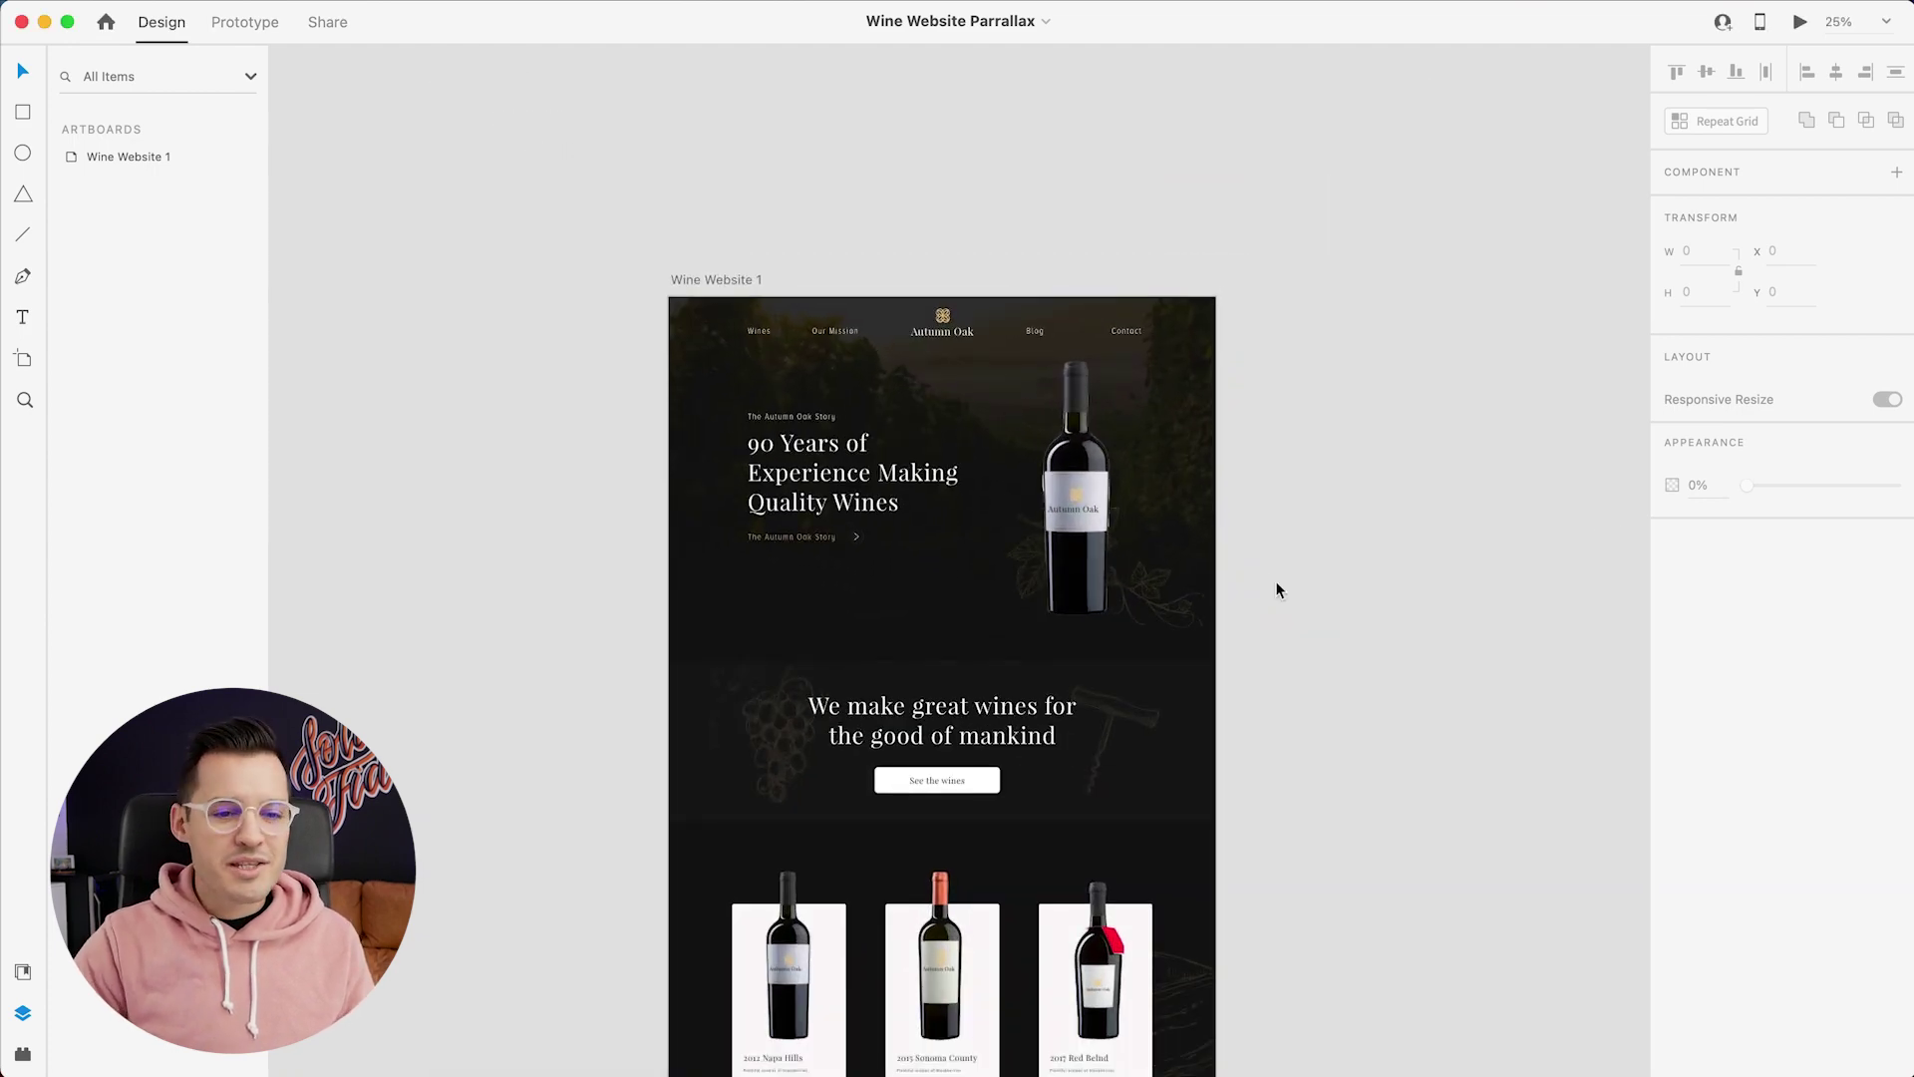
{"action": "left_click_drag", "start_coordinate": [1274, 589], "coordinate": [1068, 406]}
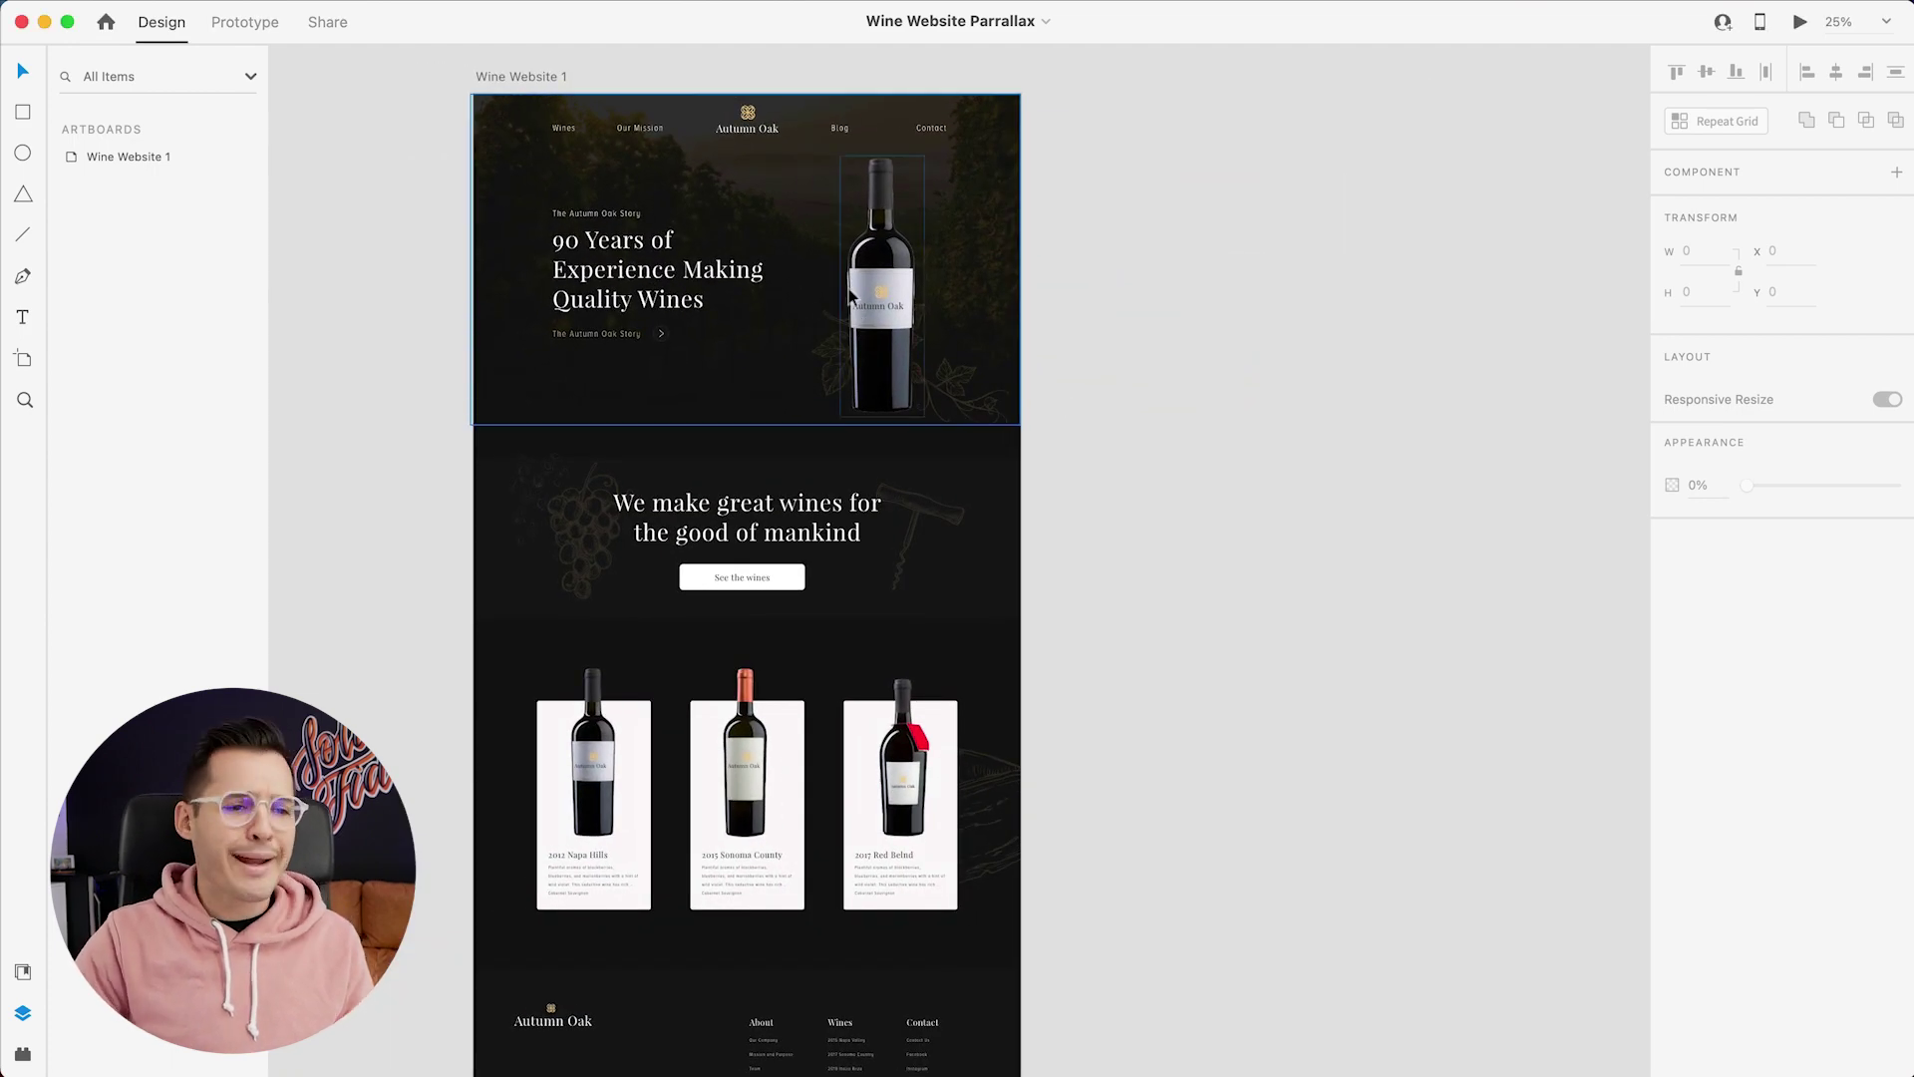
{"action": "key", "text": "z"}
{"action": "left_click_drag", "start_coordinate": [455, 91], "coordinate": [1163, 581]}
{"action": "key", "text": "v"}
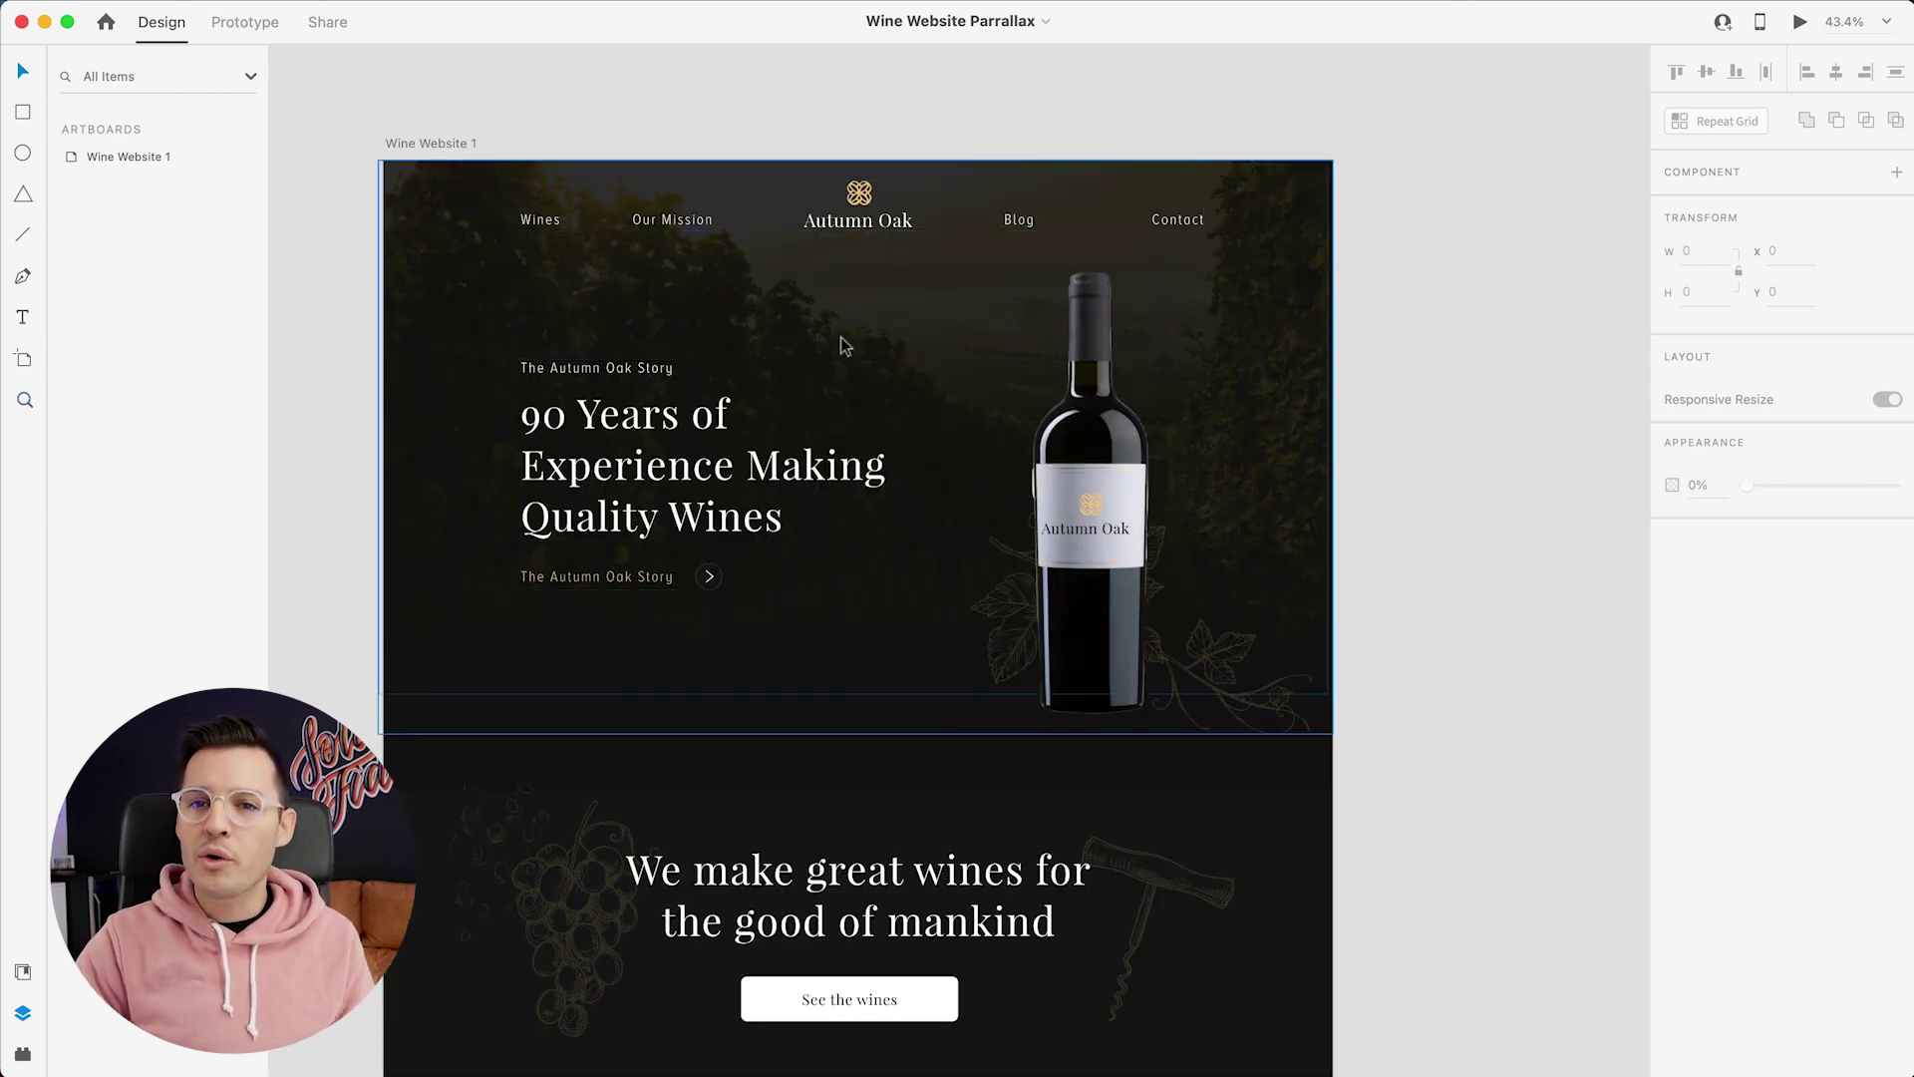
{"action": "scroll", "coordinate": [791, 370], "scroll_direction": "down", "scroll_amount": 5}
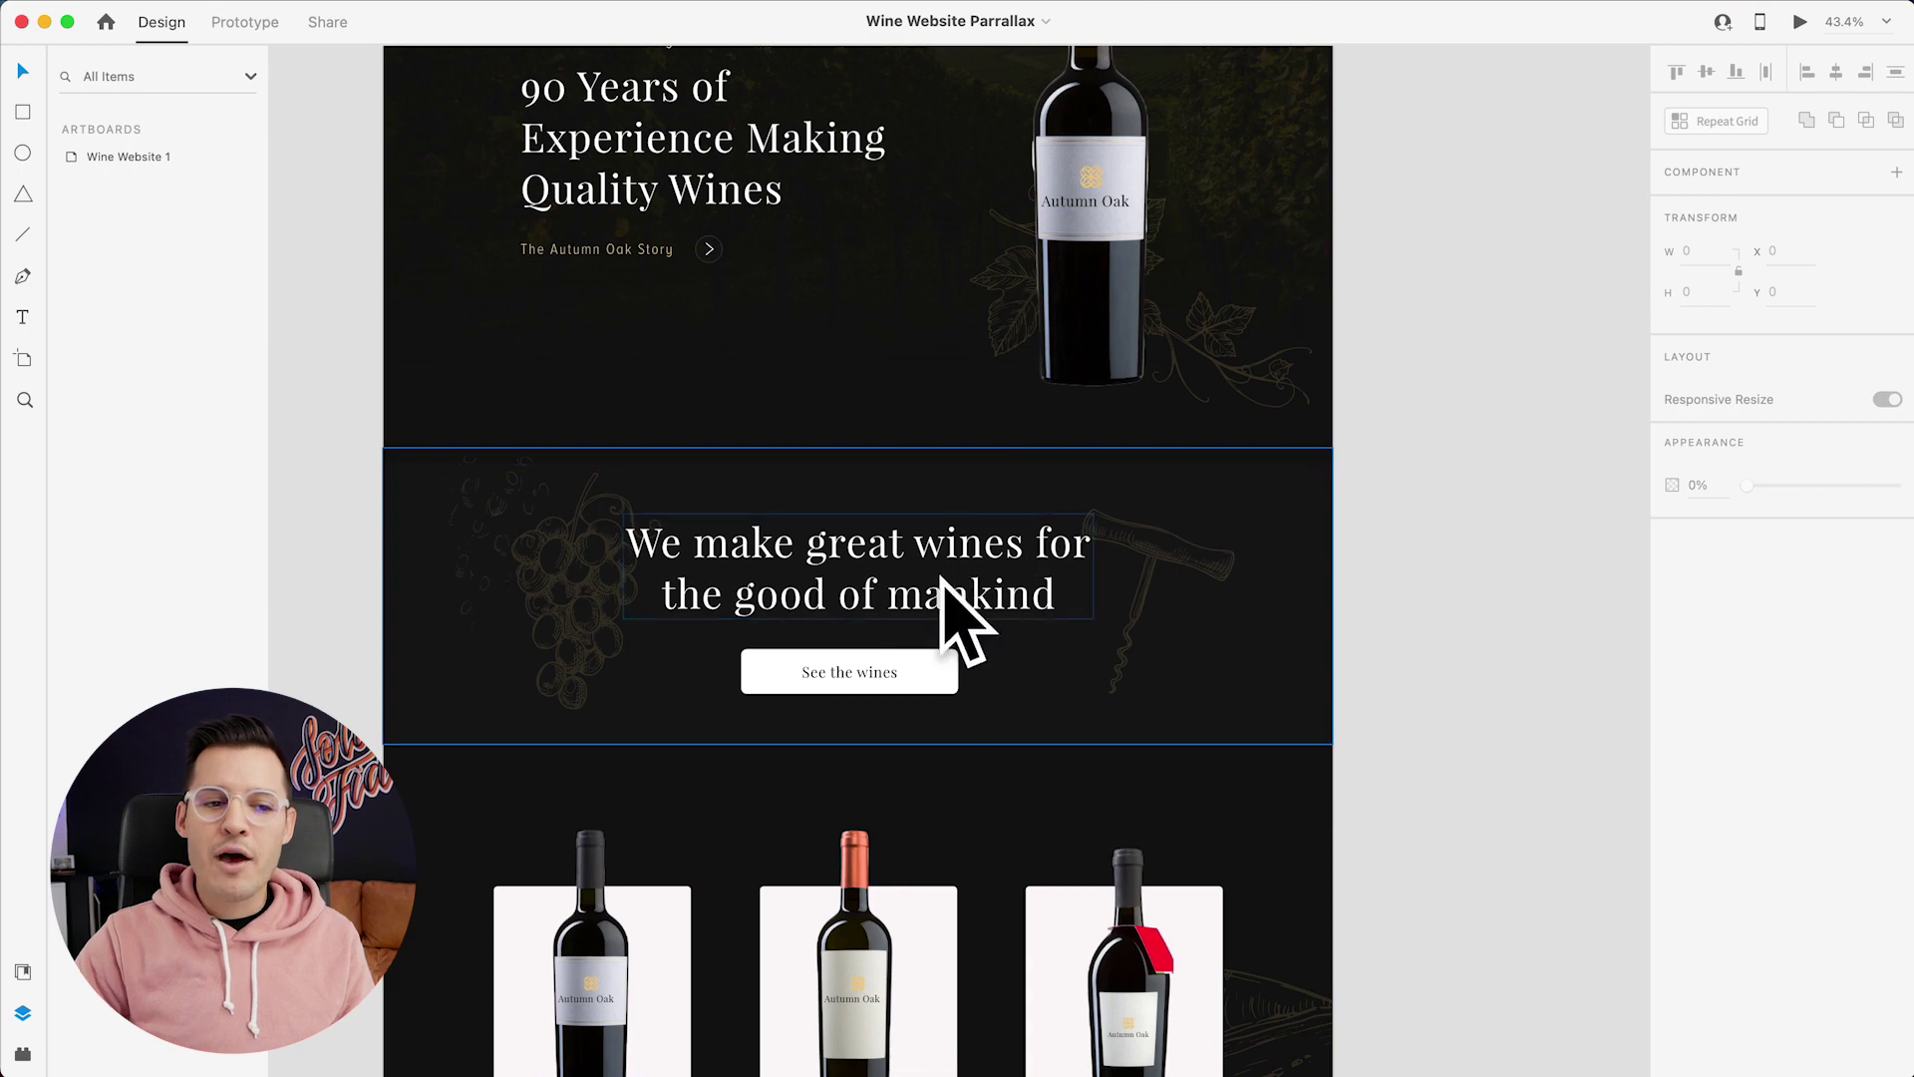
{"action": "scroll", "coordinate": [941, 579], "scroll_direction": "down", "scroll_amount": 7}
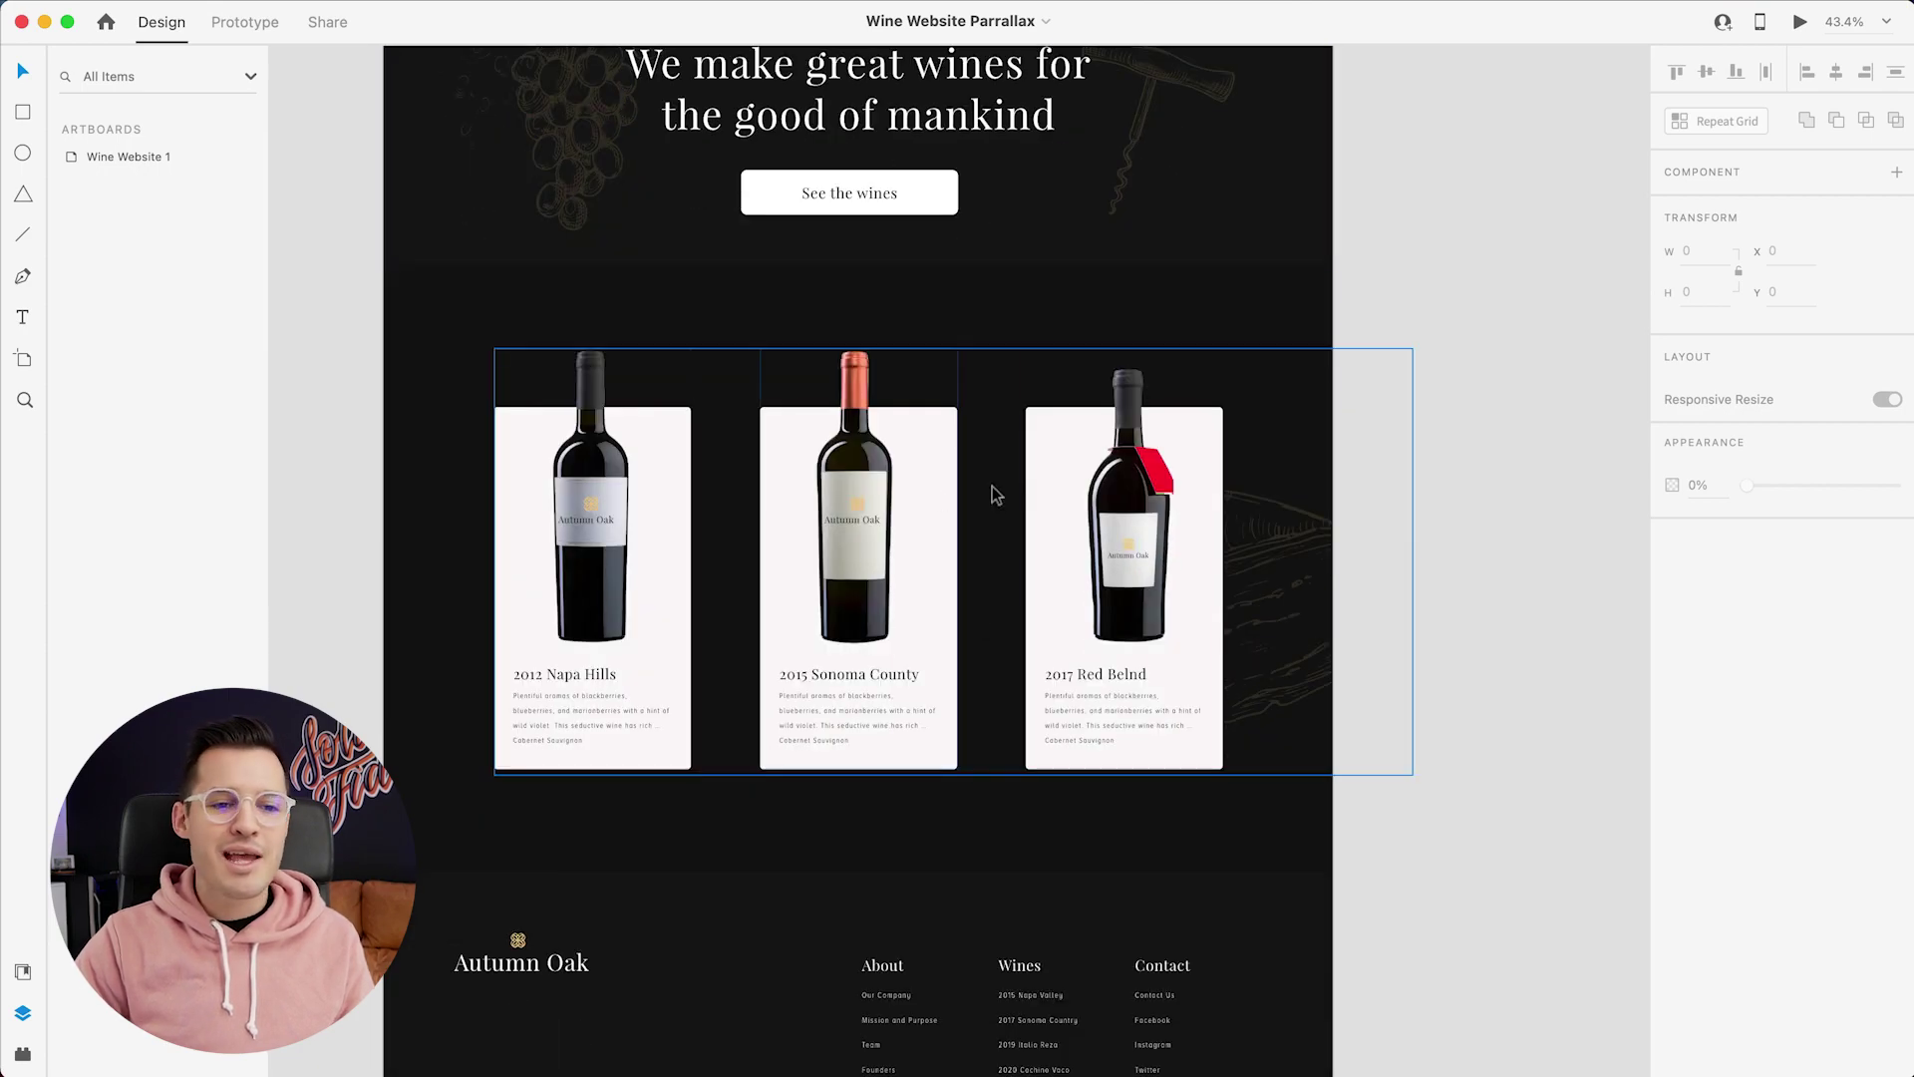
{"action": "scroll", "coordinate": [885, 556], "scroll_direction": "down", "scroll_amount": 6}
{"action": "scroll", "coordinate": [1244, 604], "scroll_direction": "up", "scroll_amount": 2}
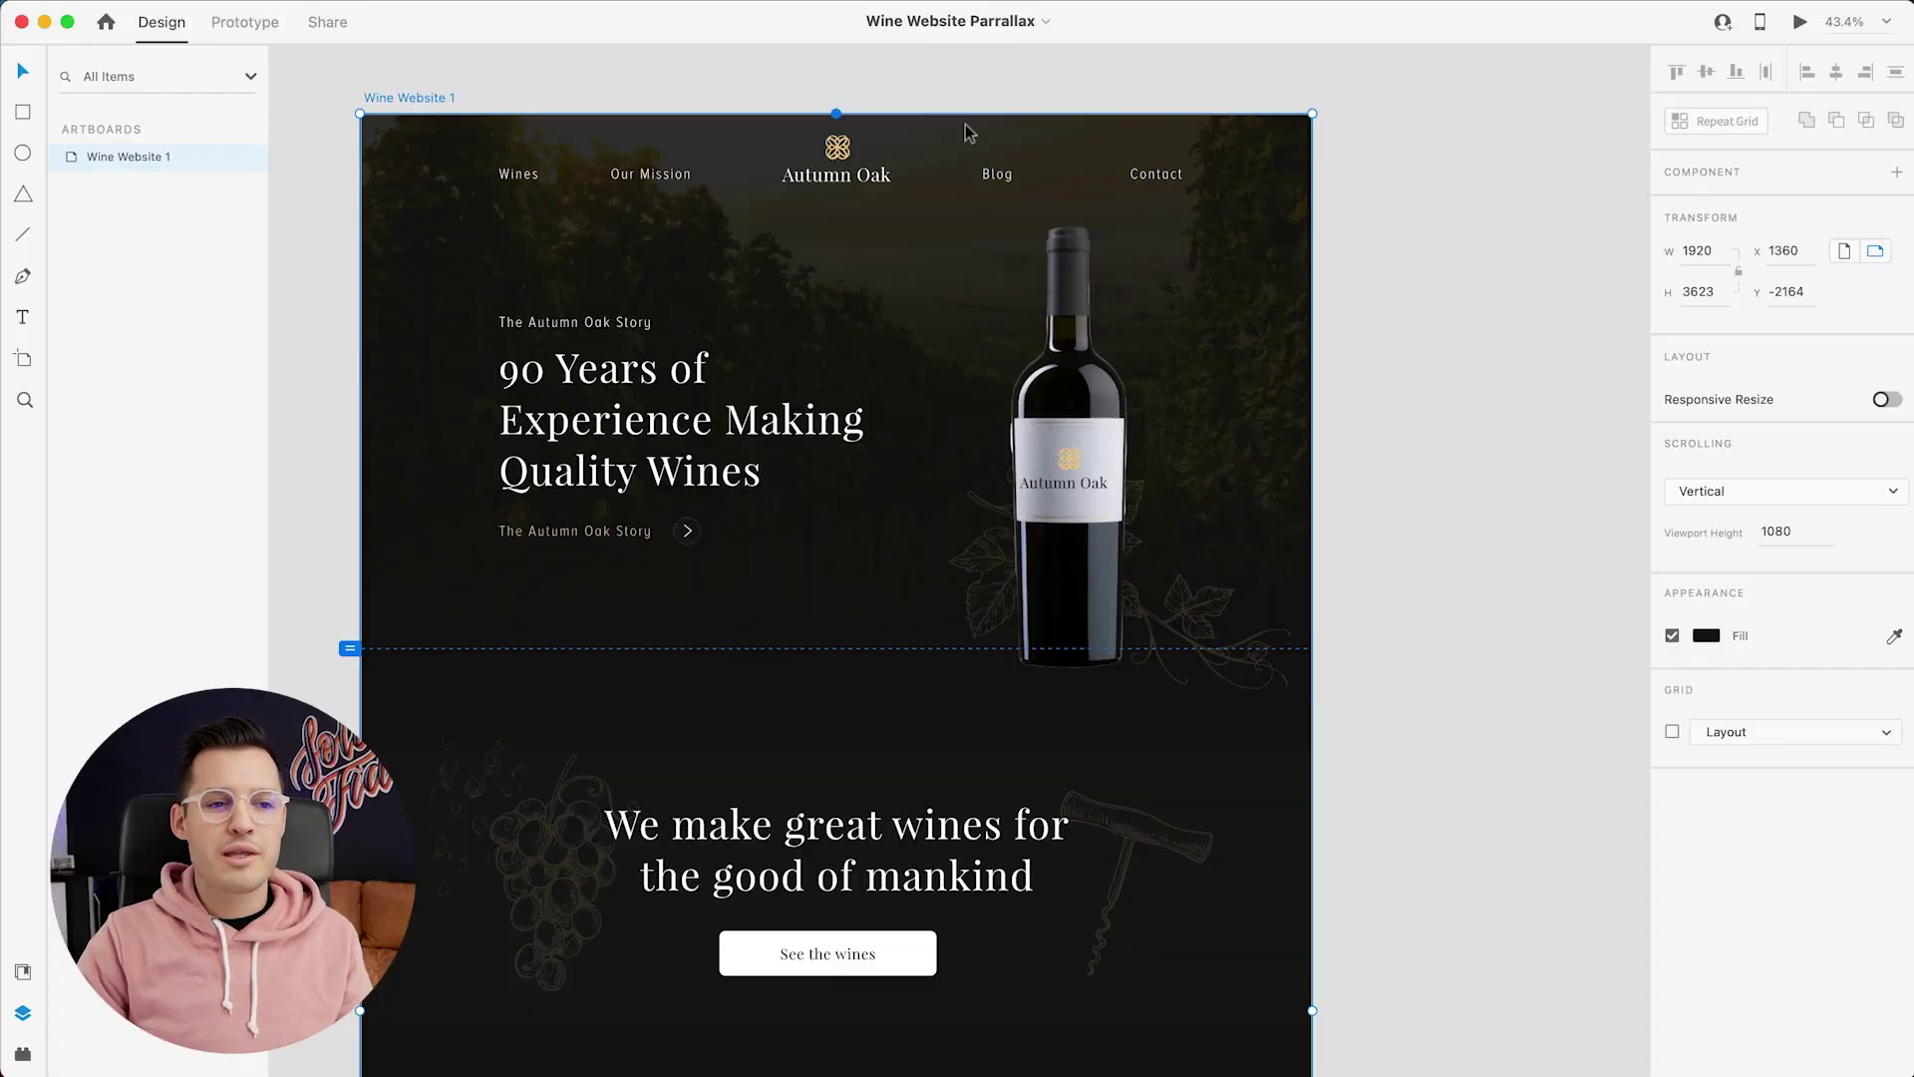
{"action": "scroll", "coordinate": [1286, 493], "scroll_direction": "down", "scroll_amount": 10}
{"action": "scroll", "coordinate": [1293, 494], "scroll_direction": "up", "scroll_amount": 2}
{"action": "scroll", "coordinate": [1293, 493], "scroll_direction": "up", "scroll_amount": 10}
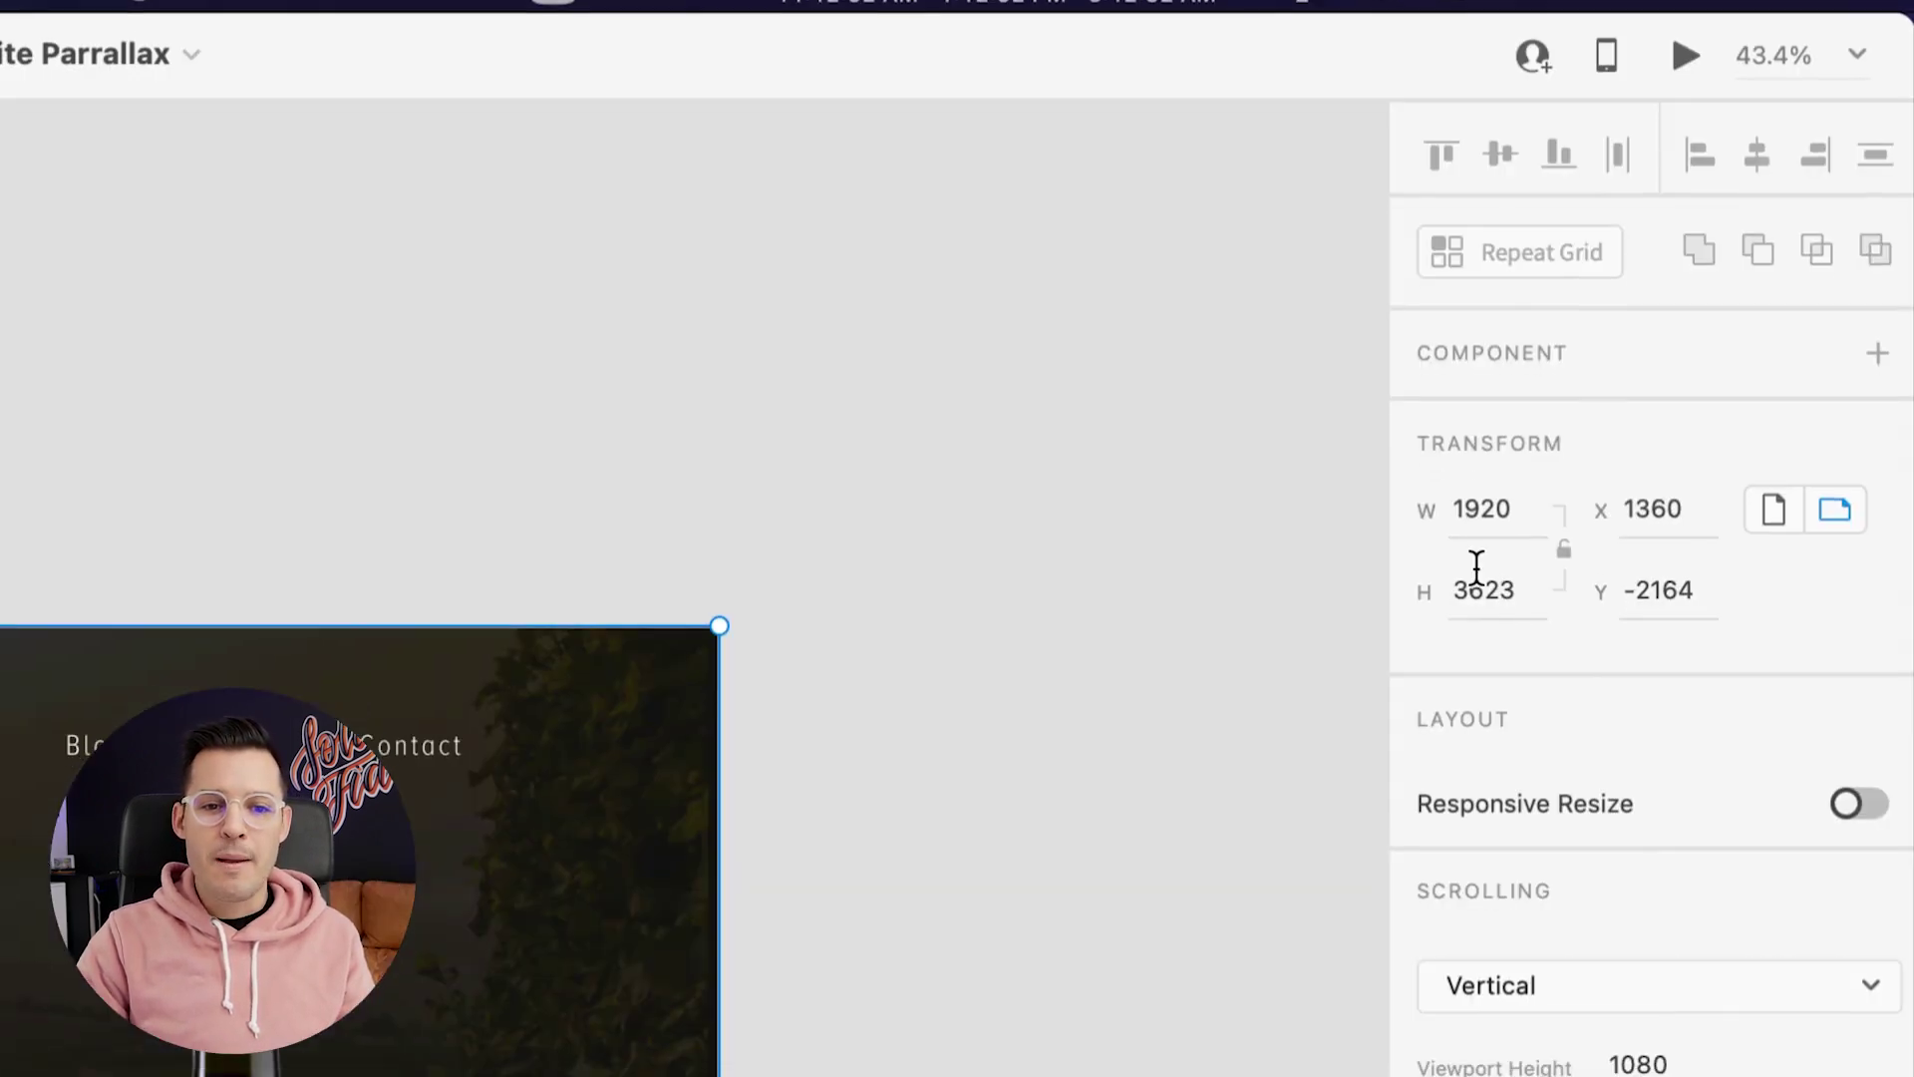
Change Wine Website 1's height from 3623 to 1080, then zoom out
{"action": "left_click", "coordinate": [1695, 287]}
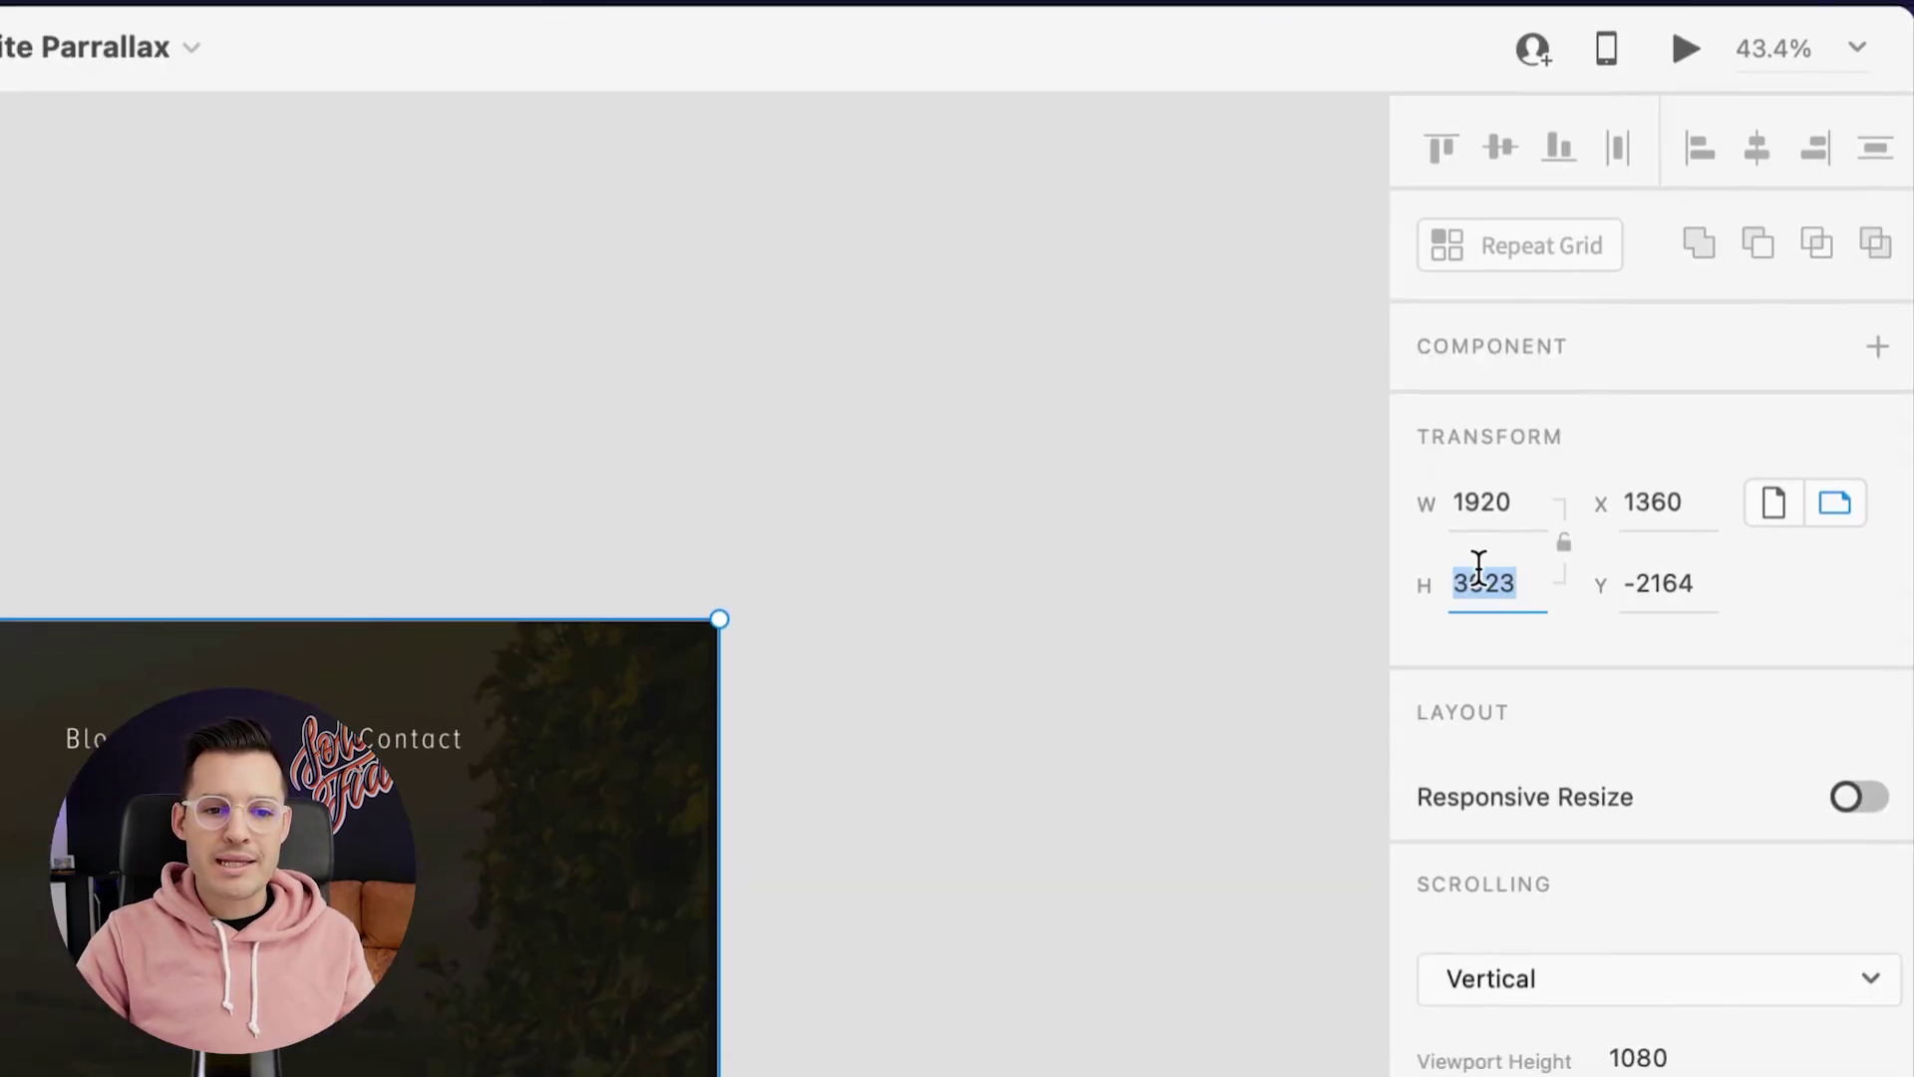
{"action": "type", "text": "1080"}
{"action": "key", "text": "Return"}
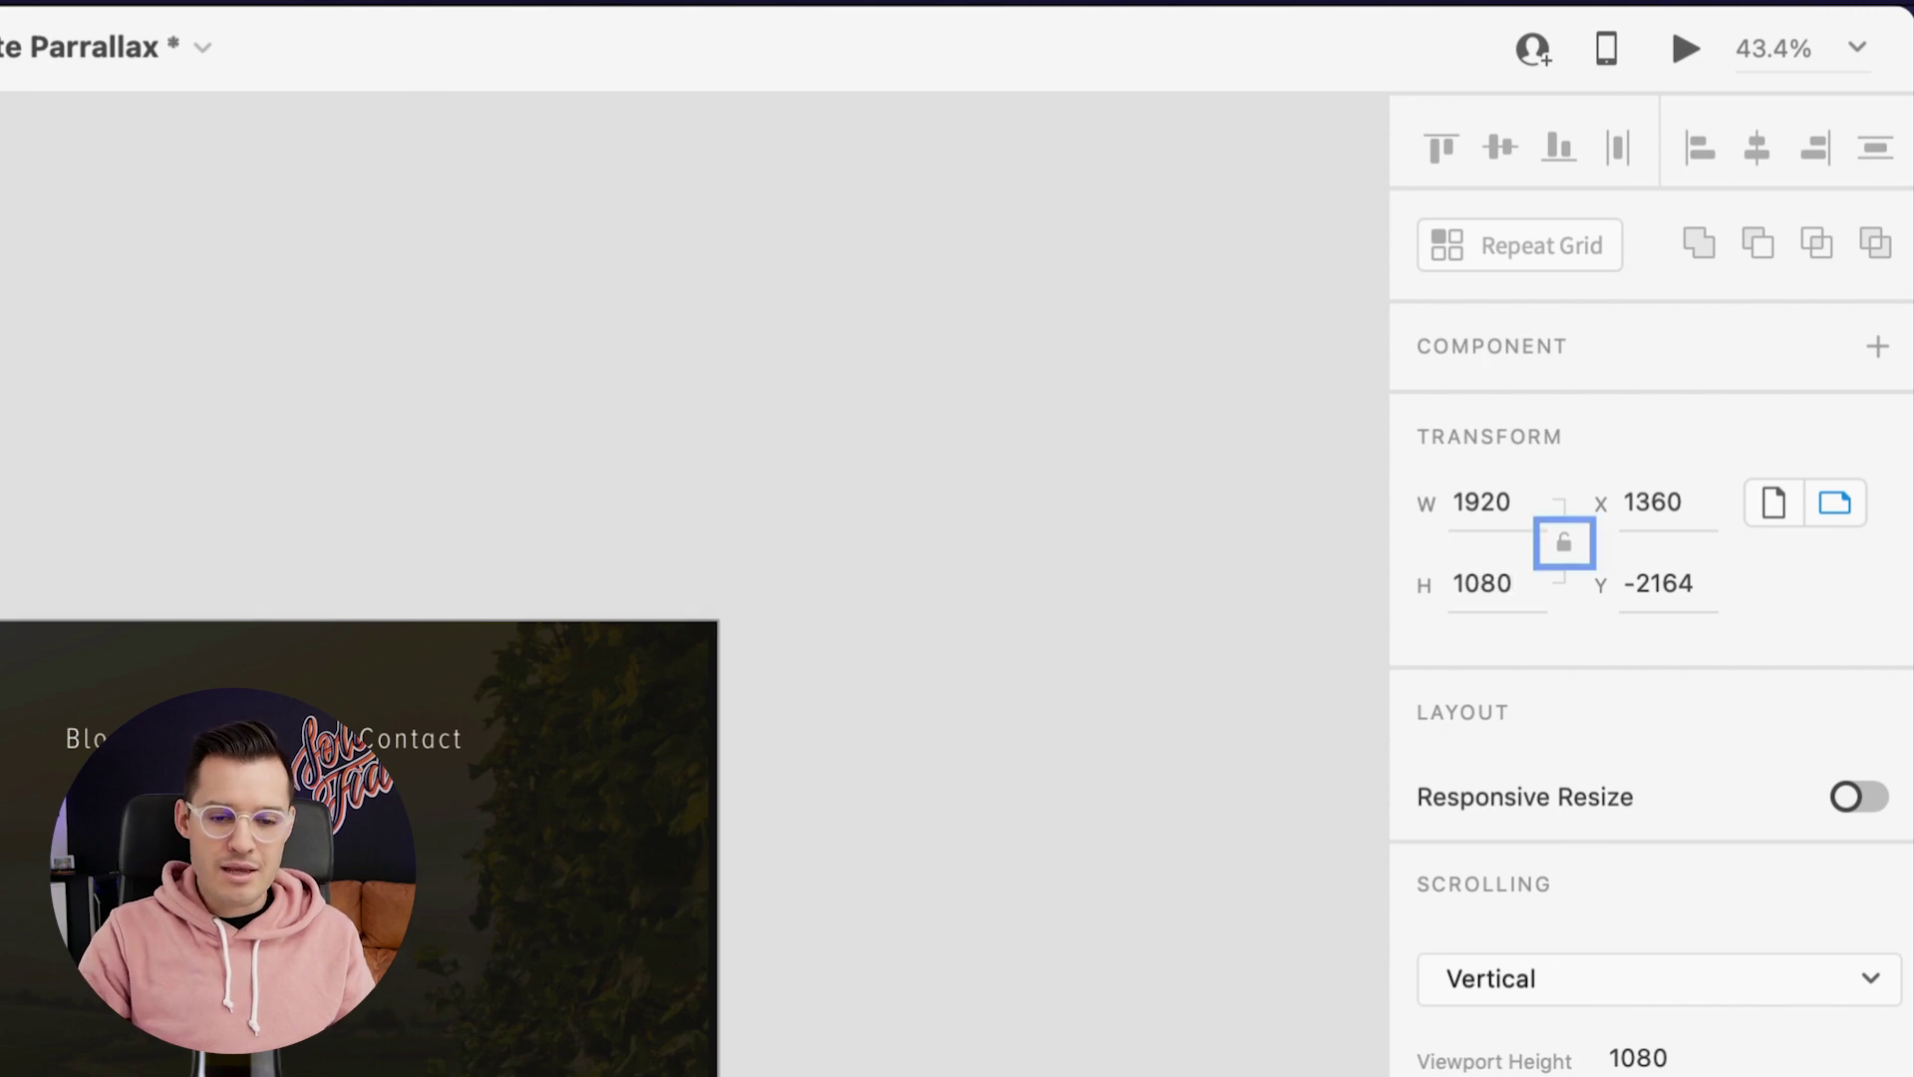
{"action": "key", "text": "super+0"}
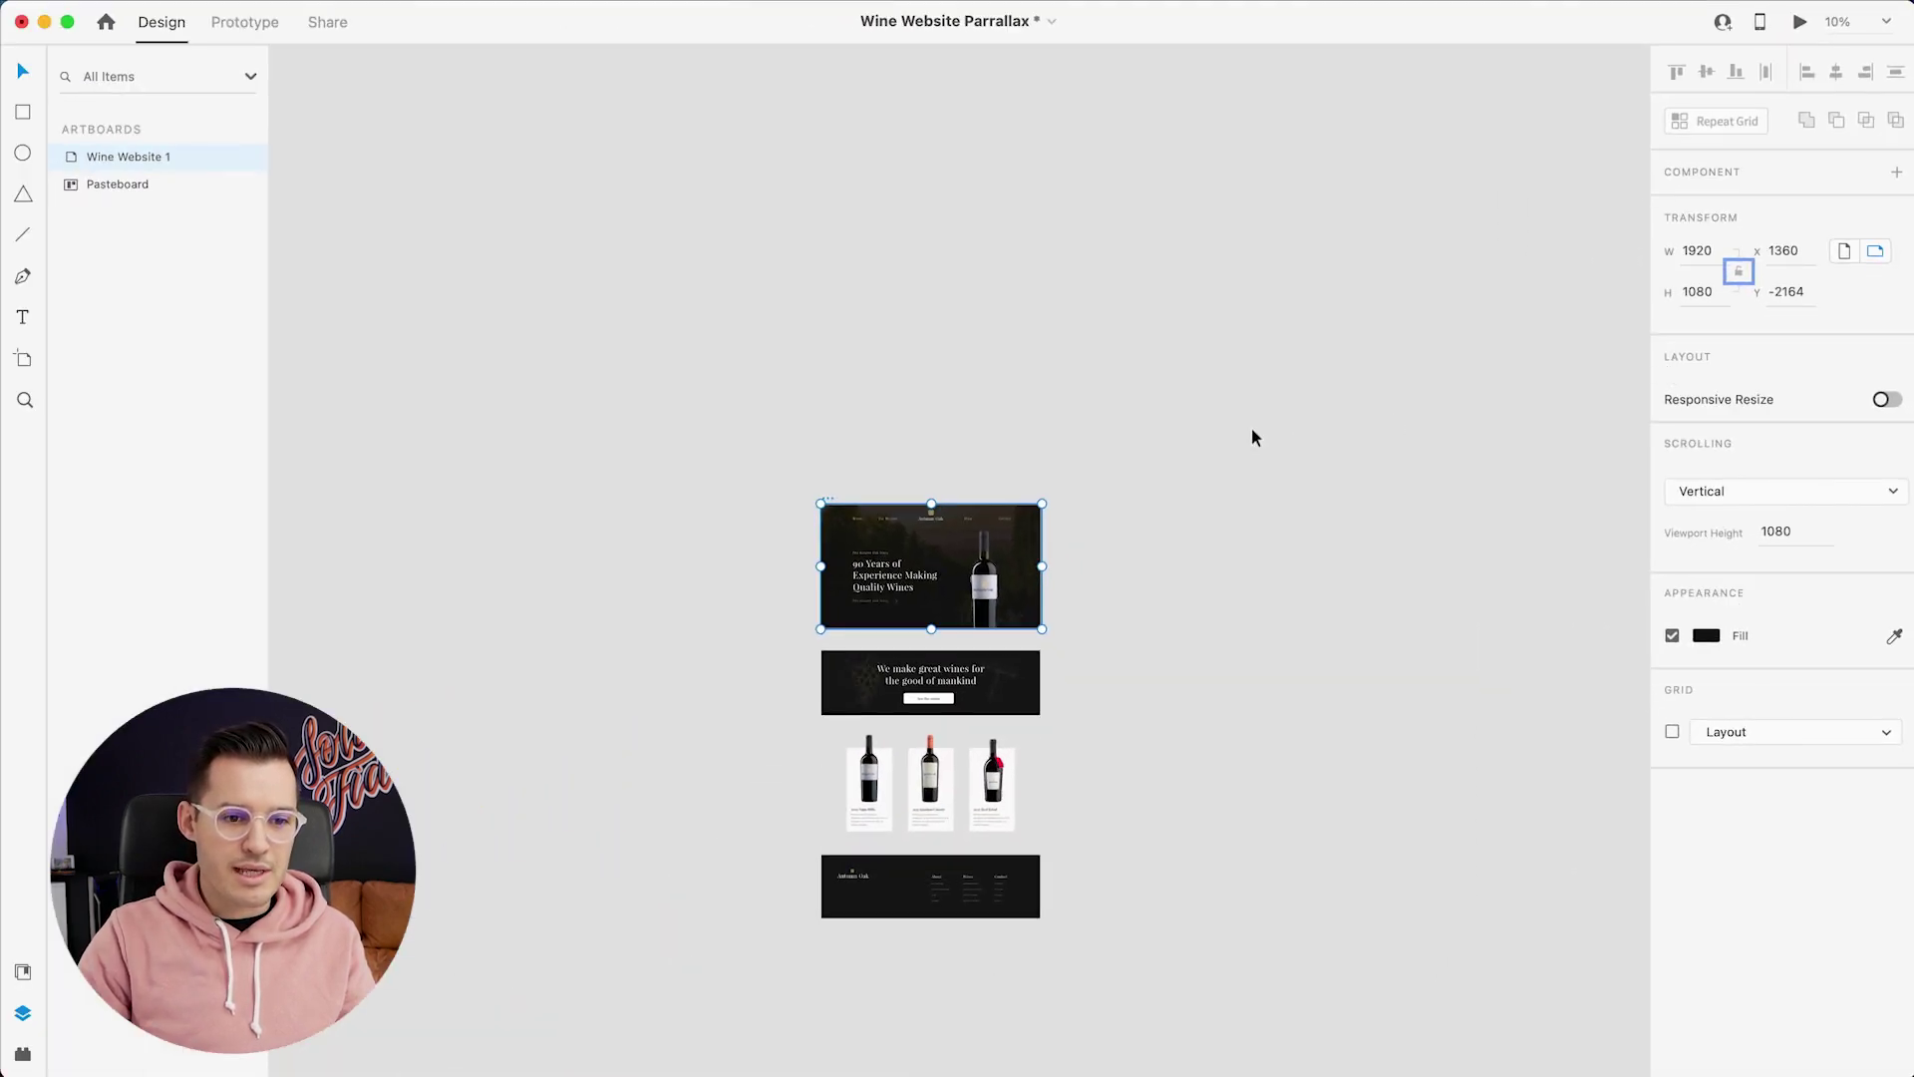
Restore Wine Website 1 to its full height and bring its top into view
{"action": "left_click", "coordinate": [1255, 437]}
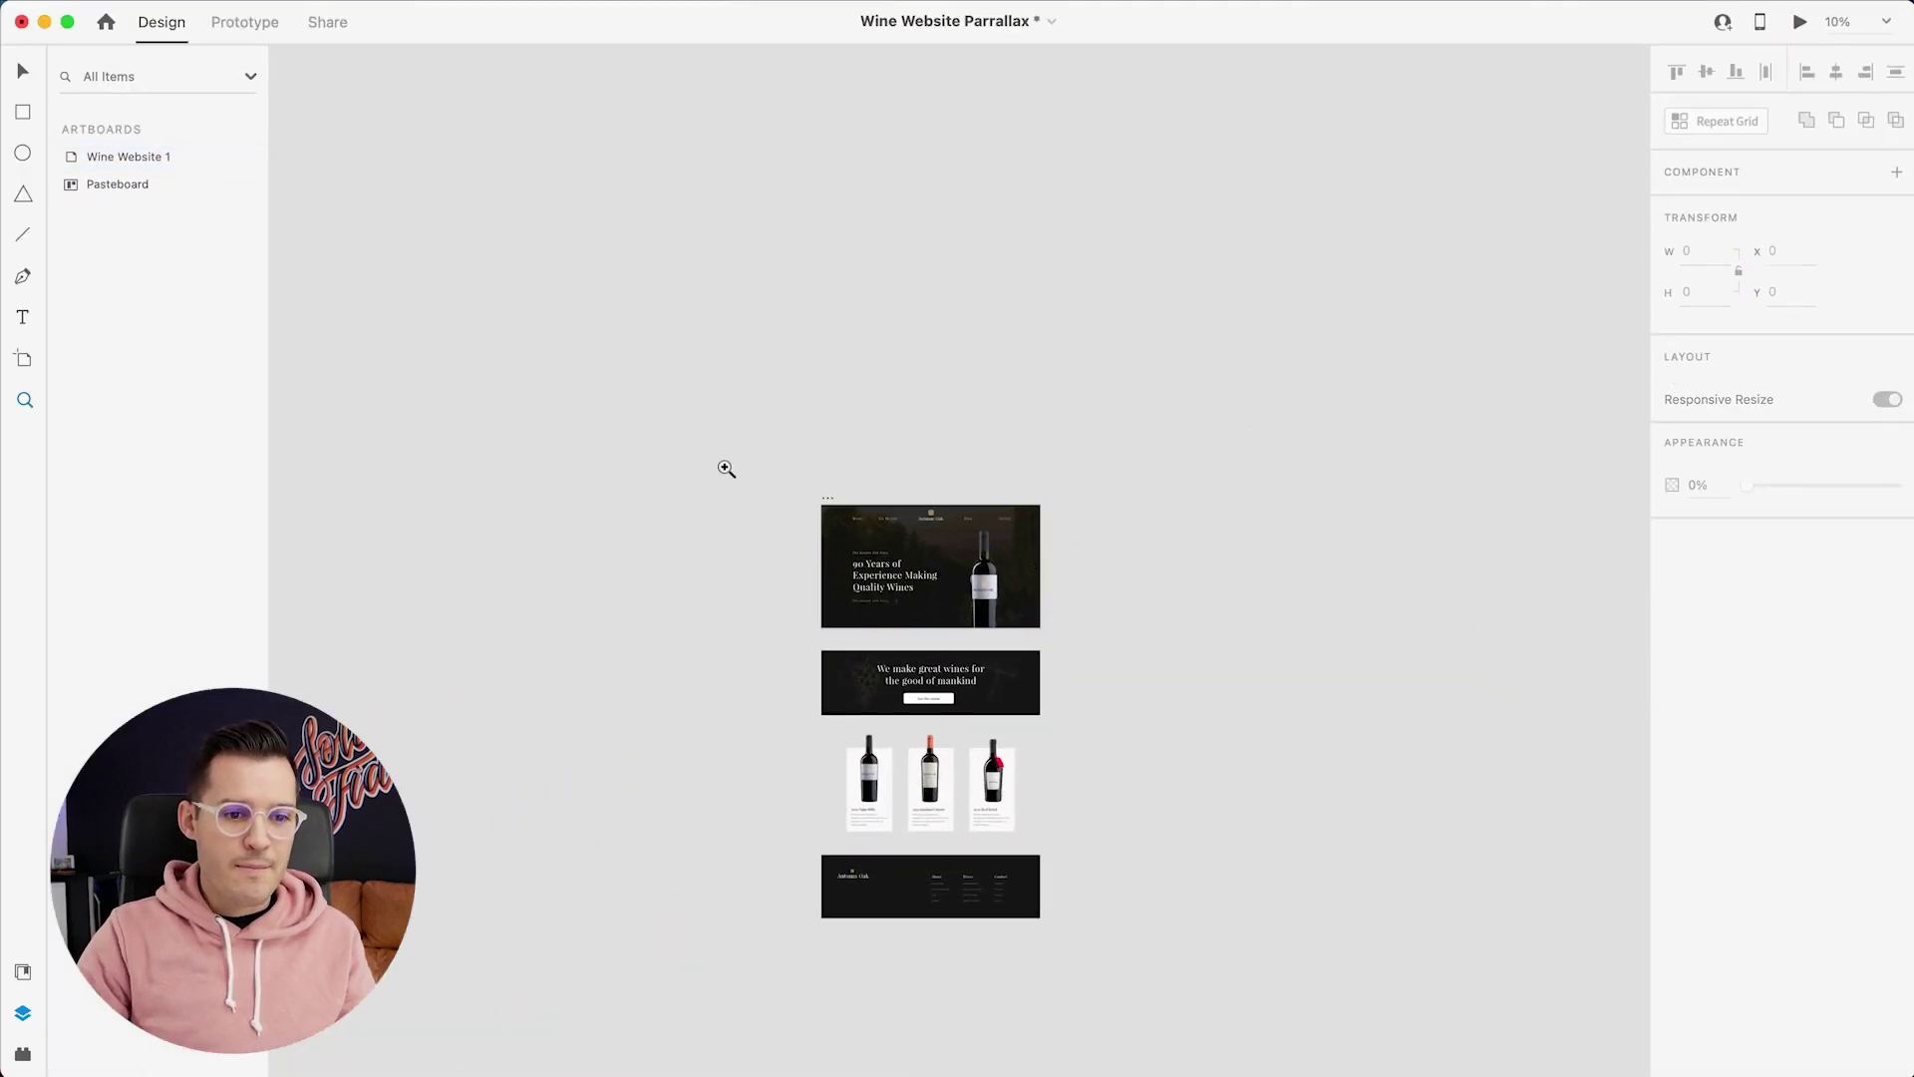
{"action": "key", "text": "z"}
{"action": "left_click_drag", "start_coordinate": [727, 469], "coordinate": [1064, 730]}
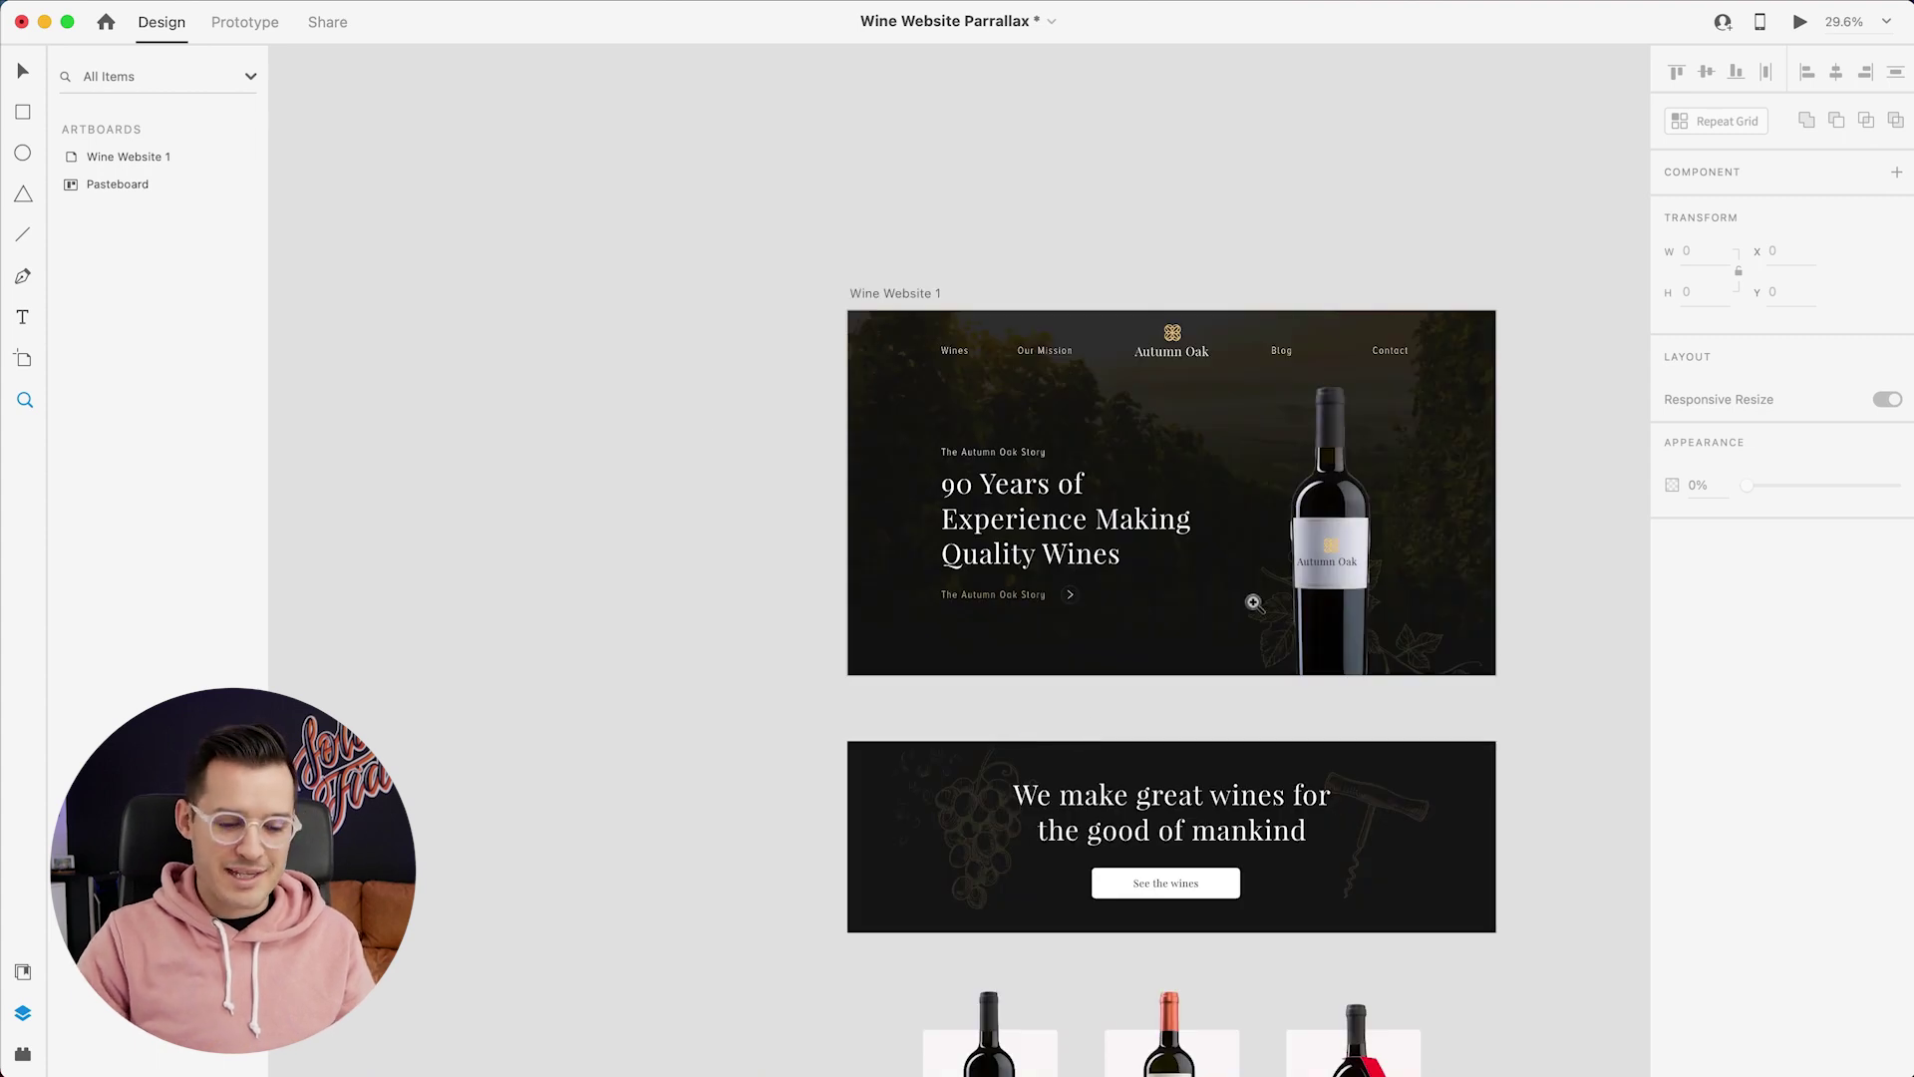
{"action": "key", "text": "super+minus"}
{"action": "left_click_drag", "start_coordinate": [1254, 603], "coordinate": [919, 407]}
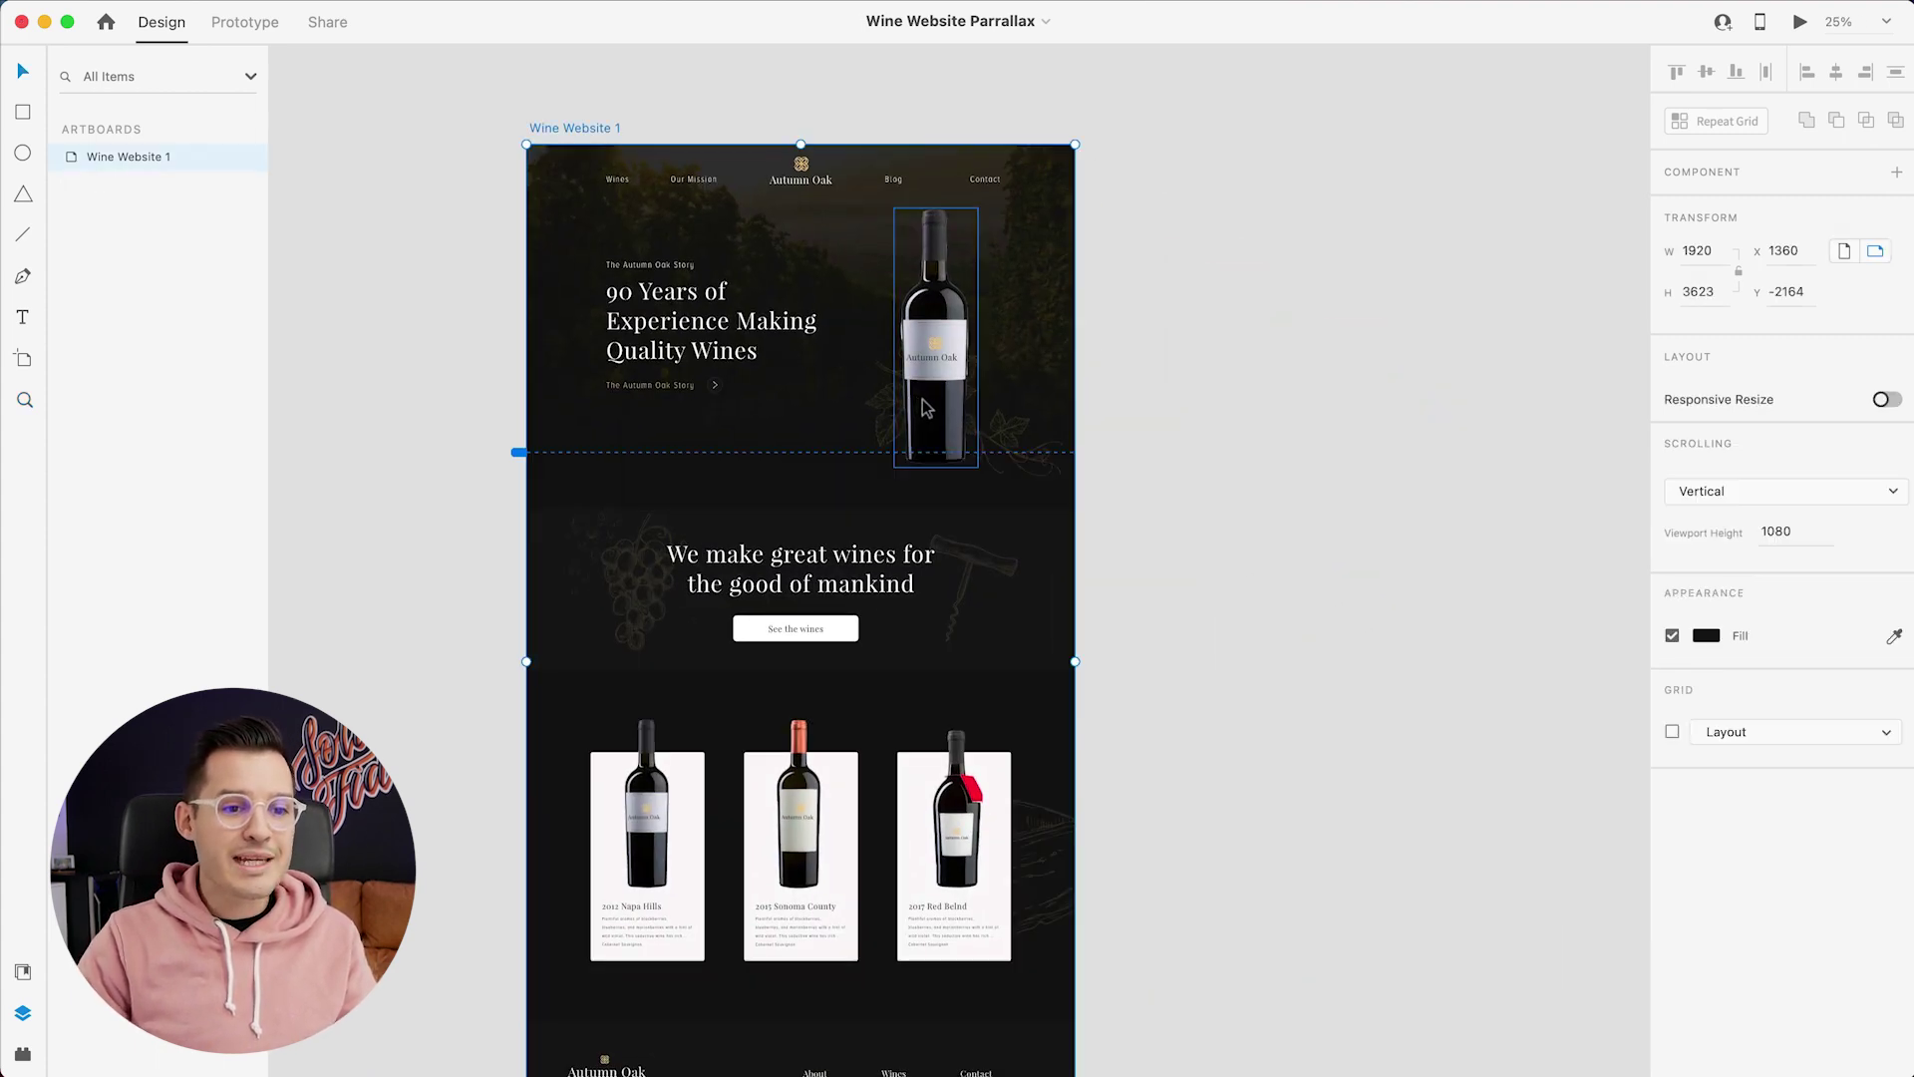
{"action": "left_click", "coordinate": [1224, 229]}
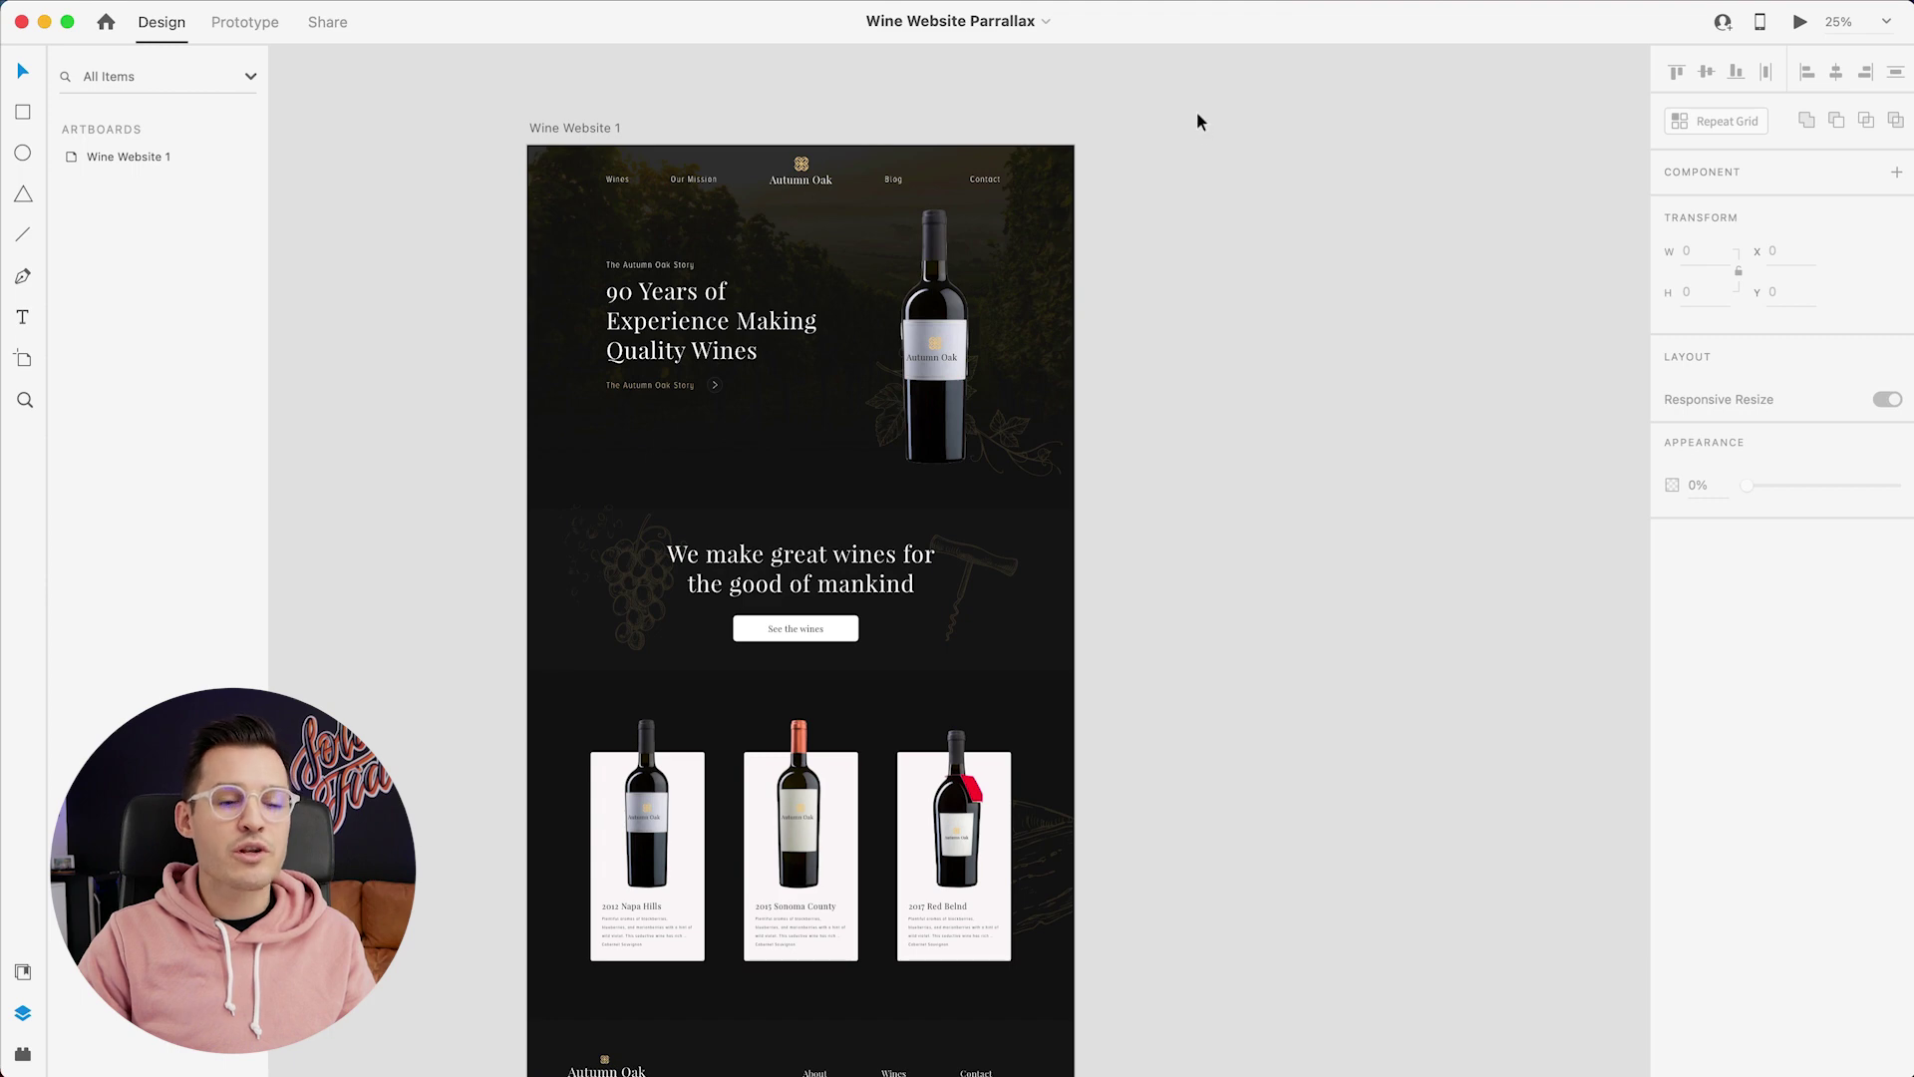
{"action": "left_click_drag", "start_coordinate": [1197, 111], "coordinate": [457, 885]}
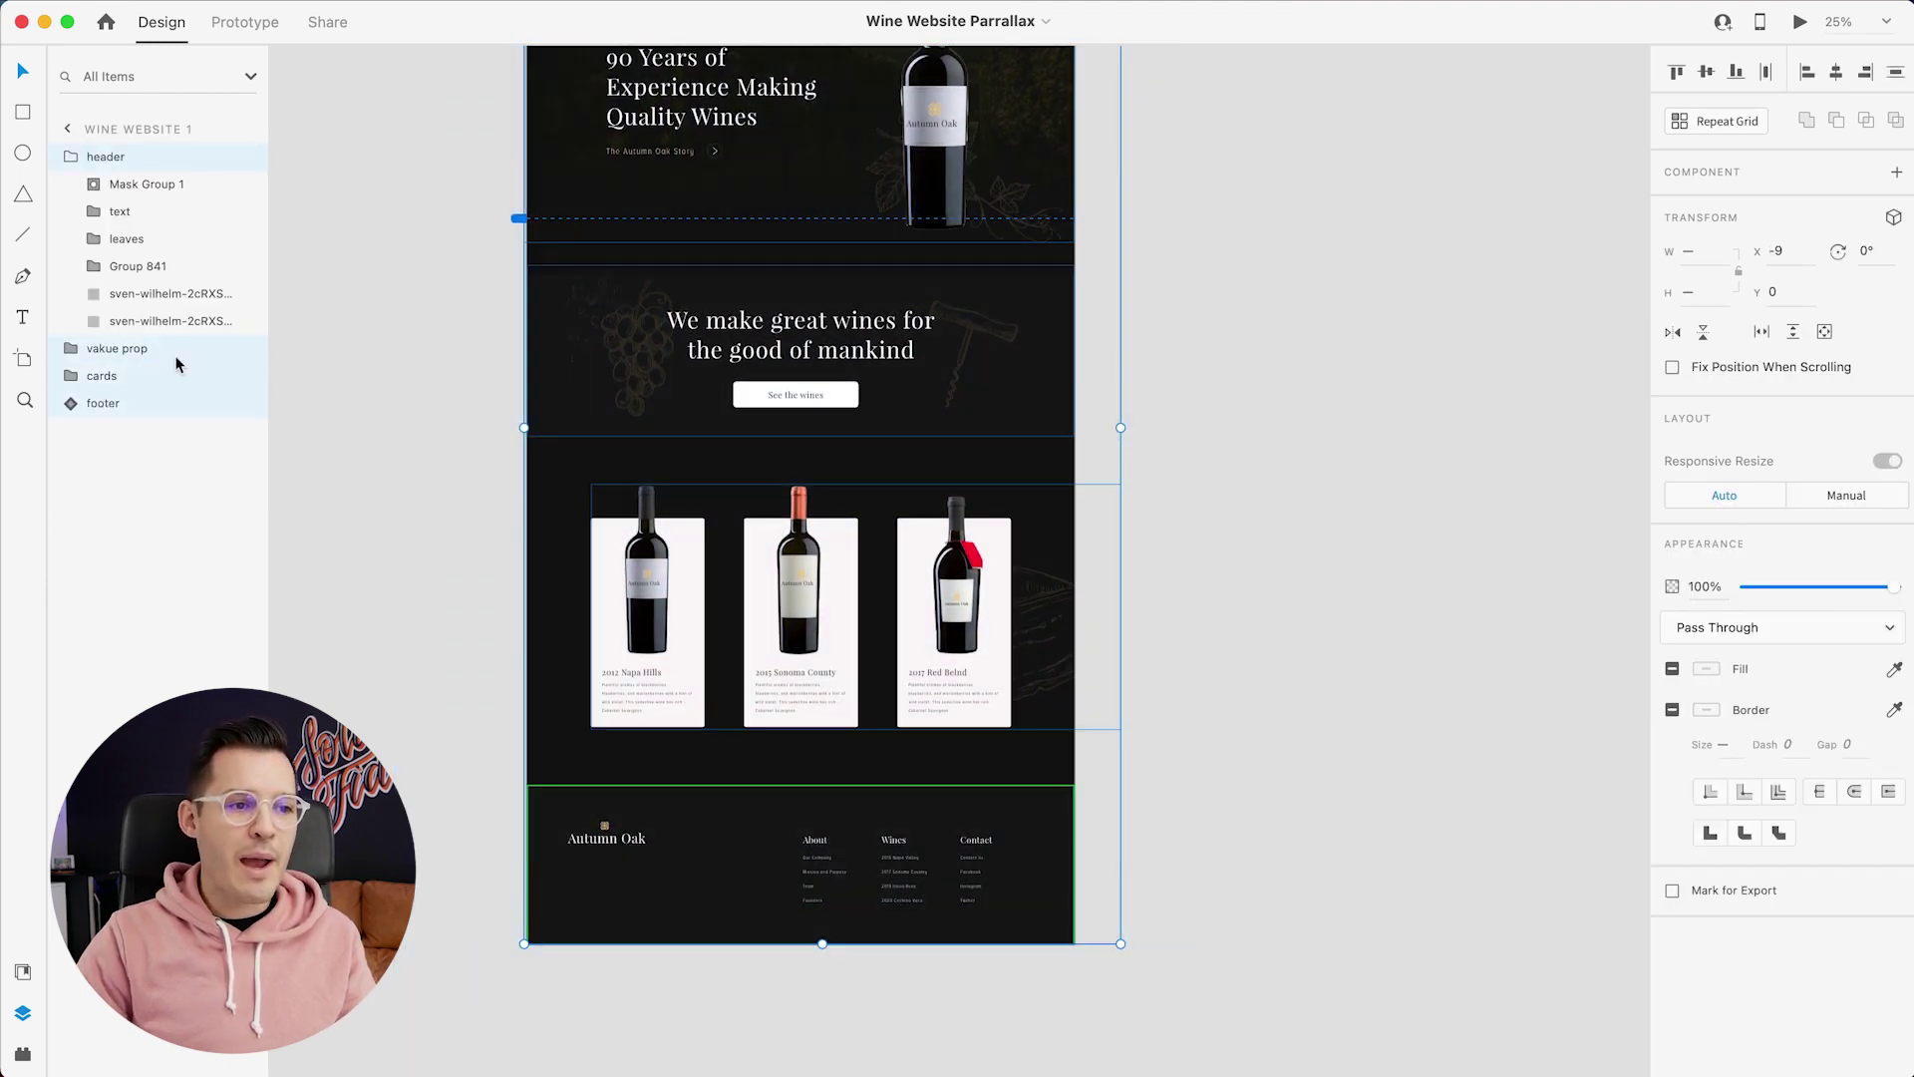
Group the header through footer sections and name the group 'website'
{"action": "left_click", "coordinate": [79, 159]}
{"action": "left_click", "coordinate": [85, 162]}
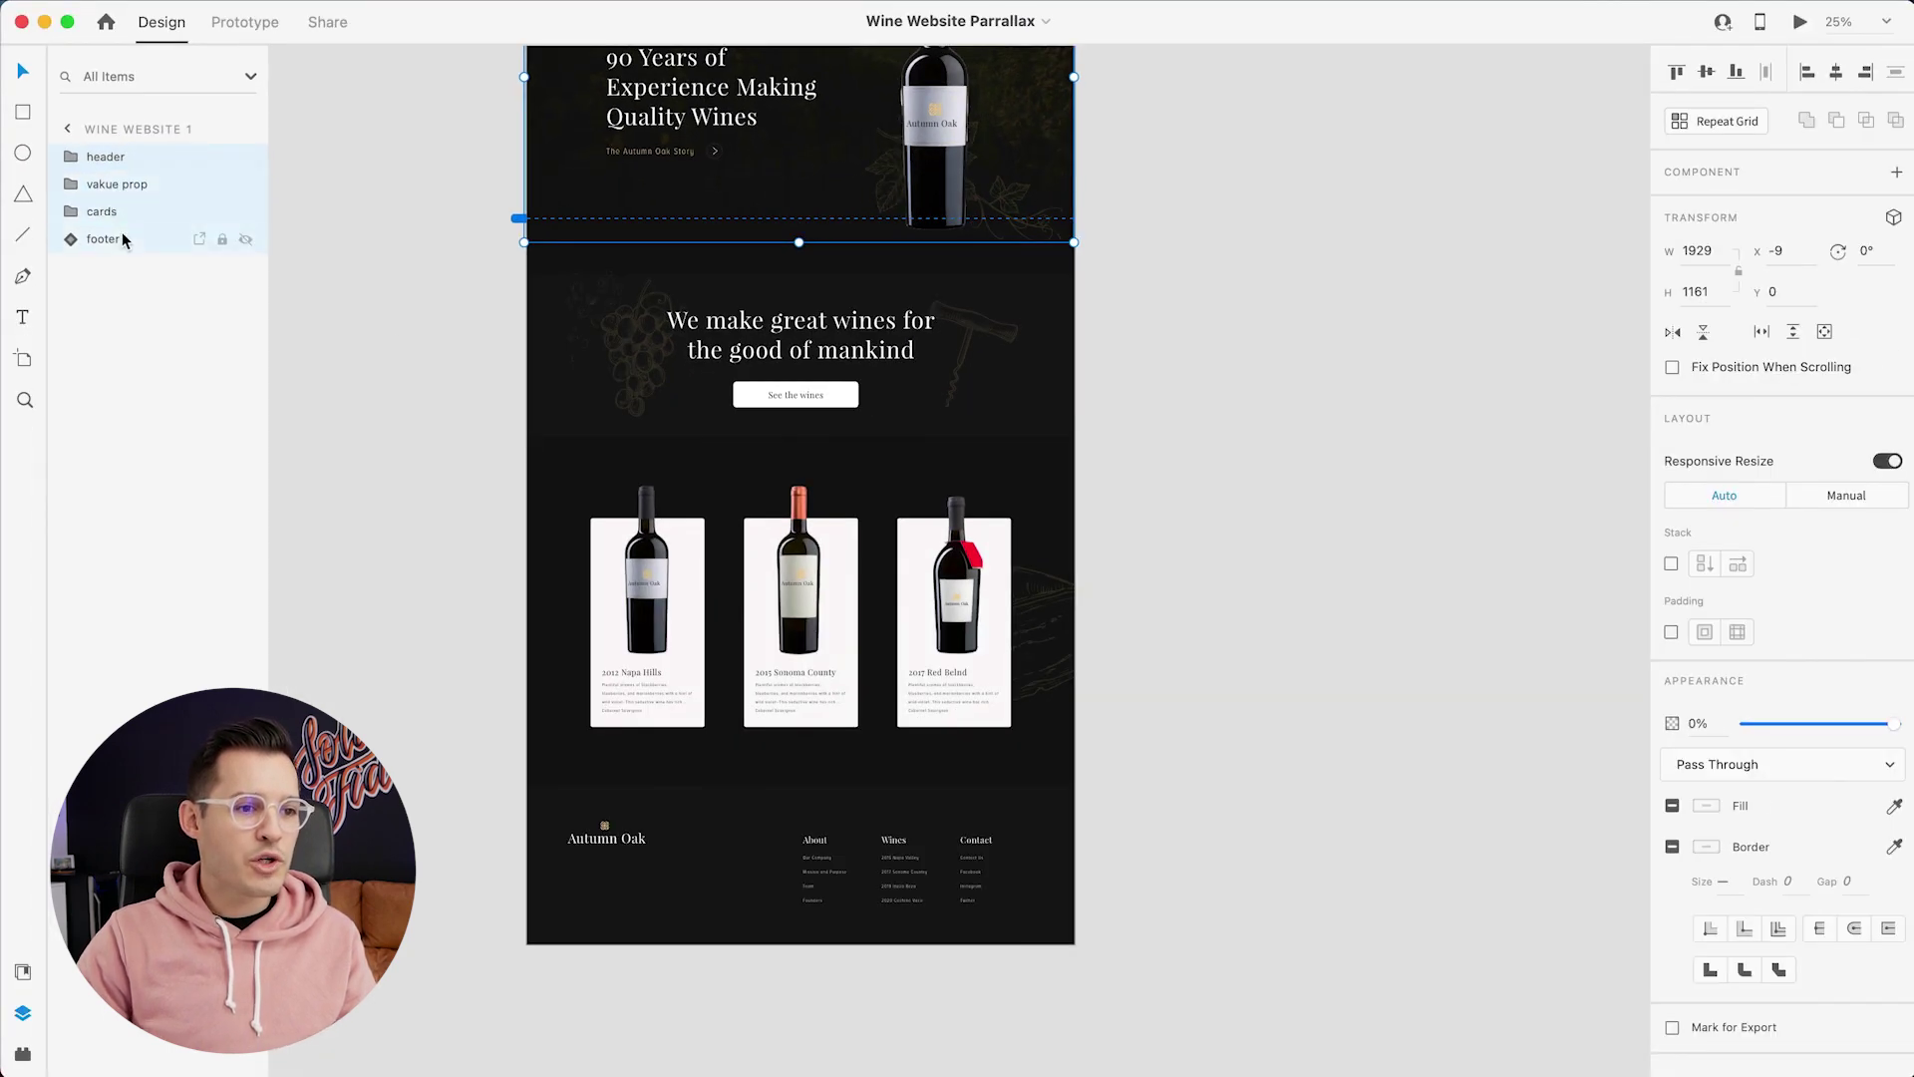
{"action": "left_click", "coordinate": [122, 239], "text": "shift"}
{"action": "key", "text": "super+g"}
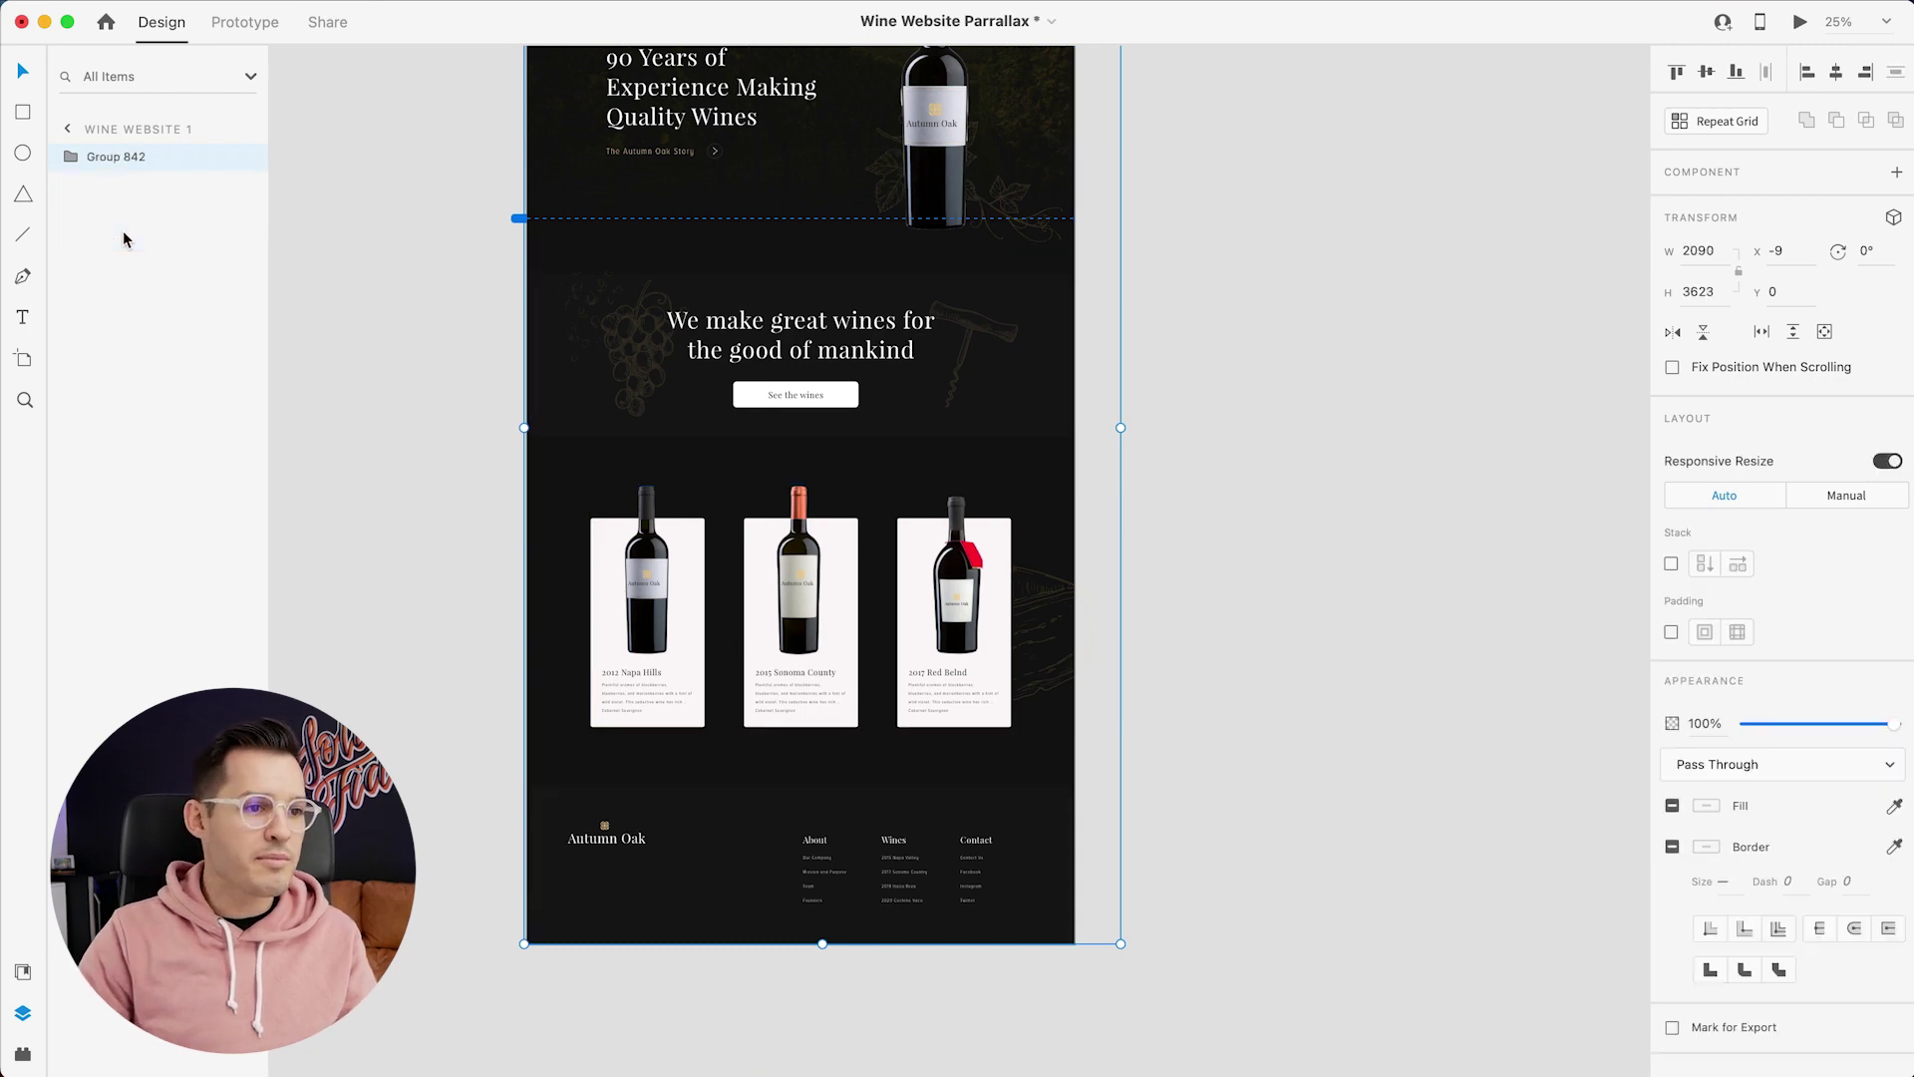
{"action": "double_click", "coordinate": [110, 157]}
{"action": "type", "text": "websi"}
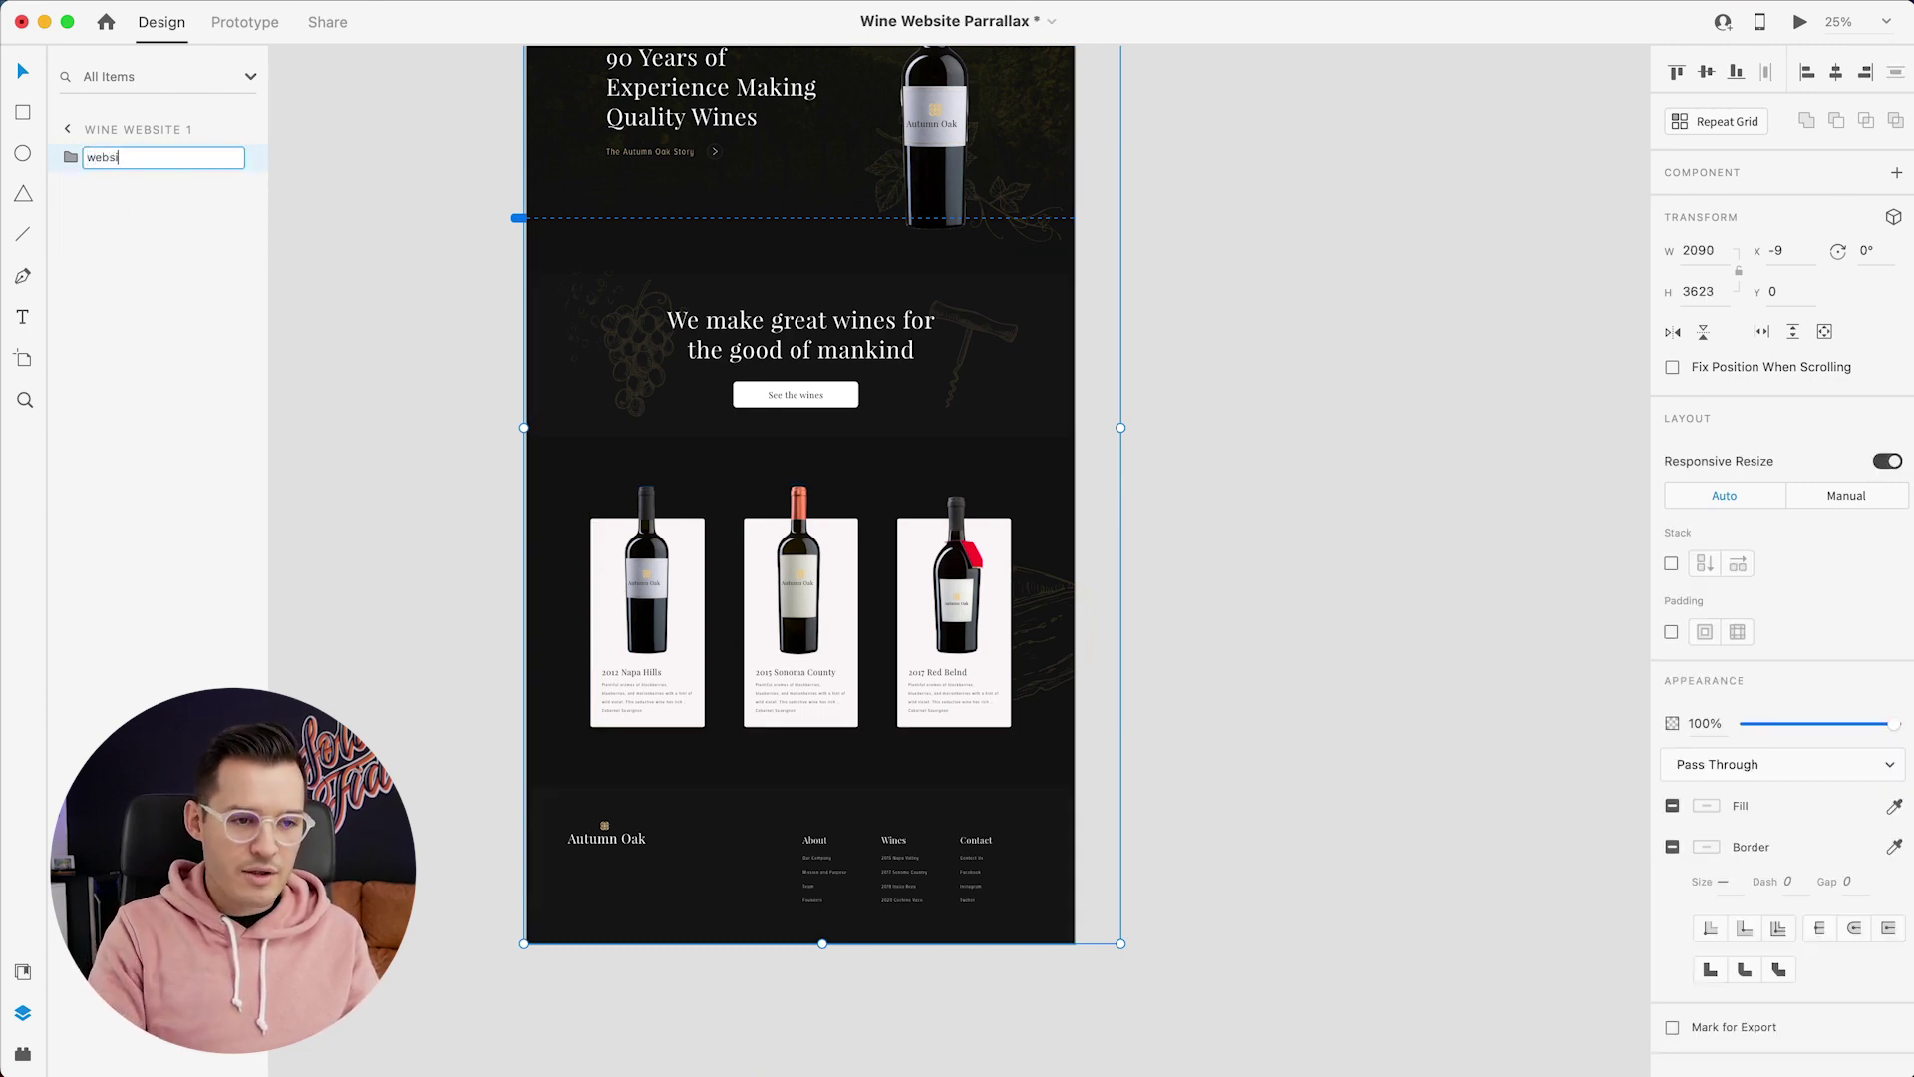
{"action": "type", "text": "te"}
{"action": "key", "text": "Return"}
Set Wine Website 1's height back to 1080 so only the hero shows
{"action": "left_click", "coordinate": [397, 237]}
{"action": "scroll", "coordinate": [378, 329], "scroll_direction": "up", "scroll_amount": 3}
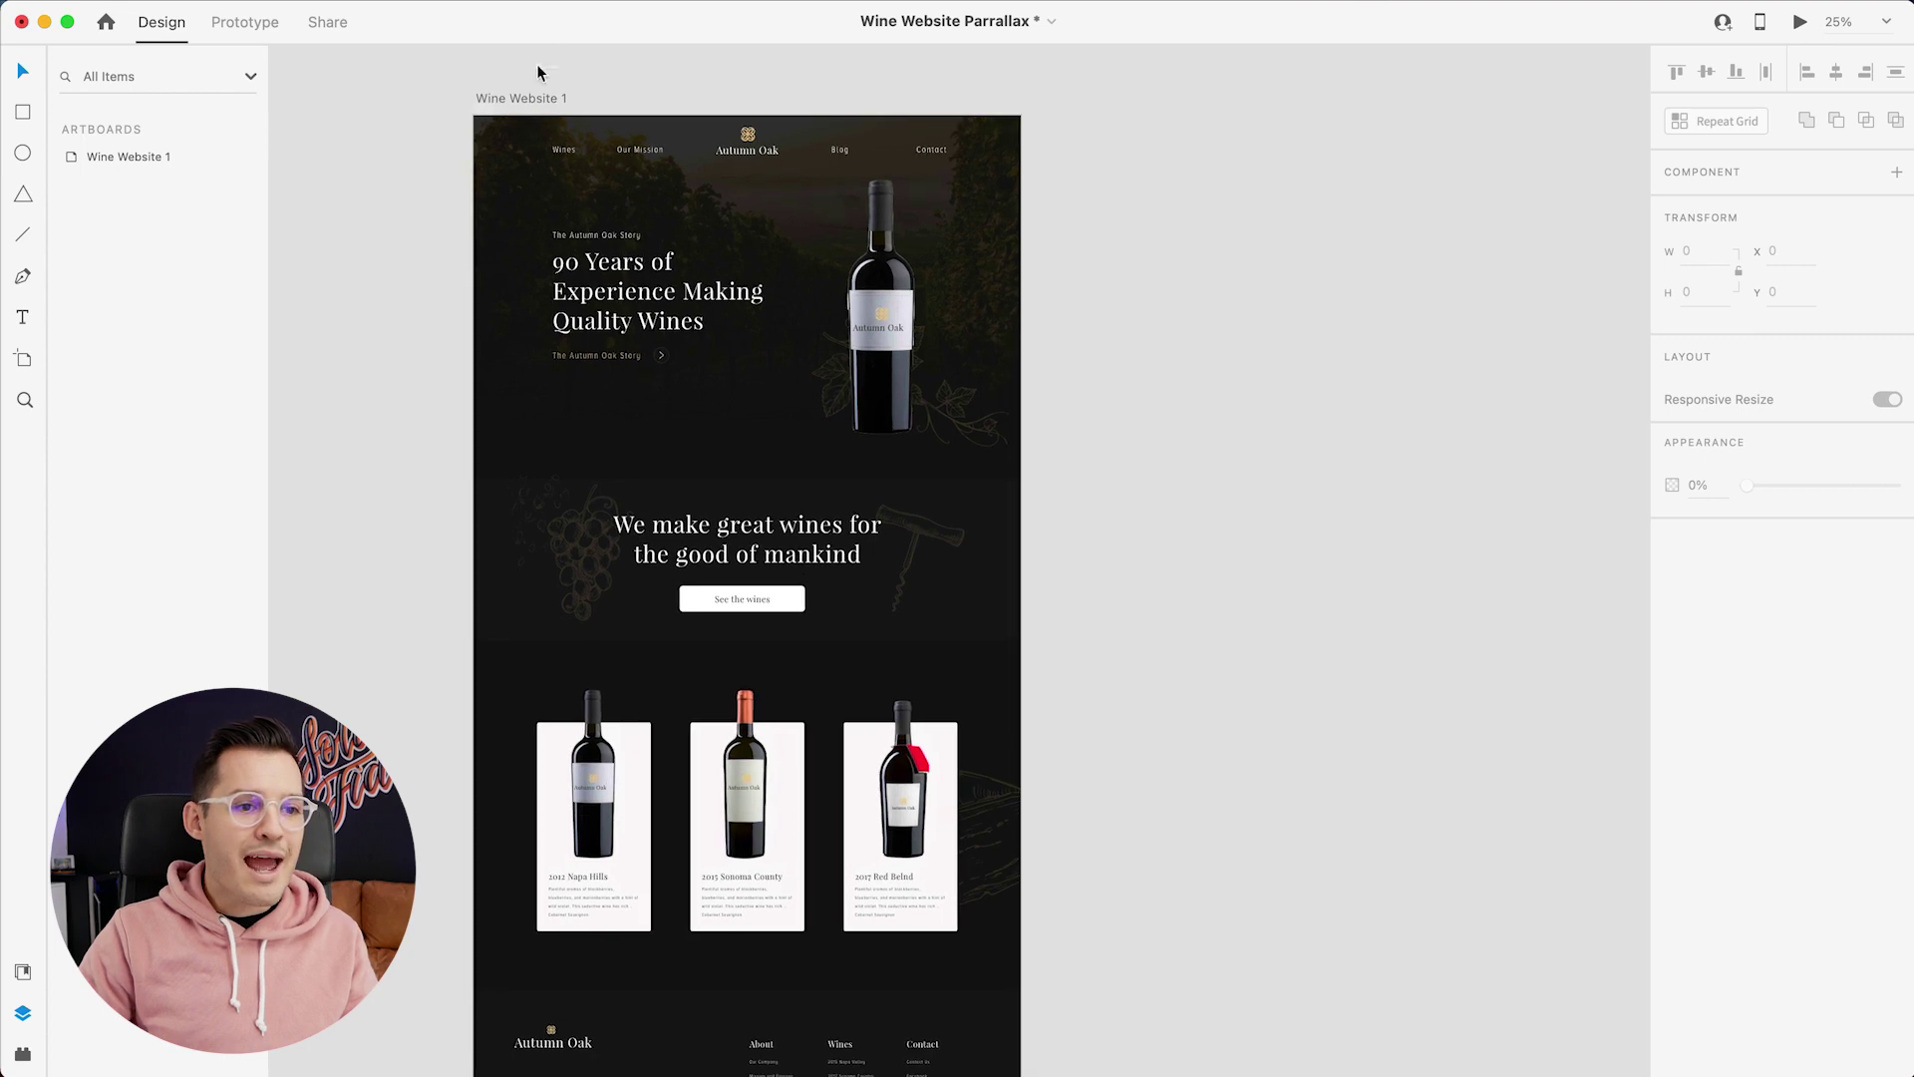
{"action": "left_click", "coordinate": [525, 99]}
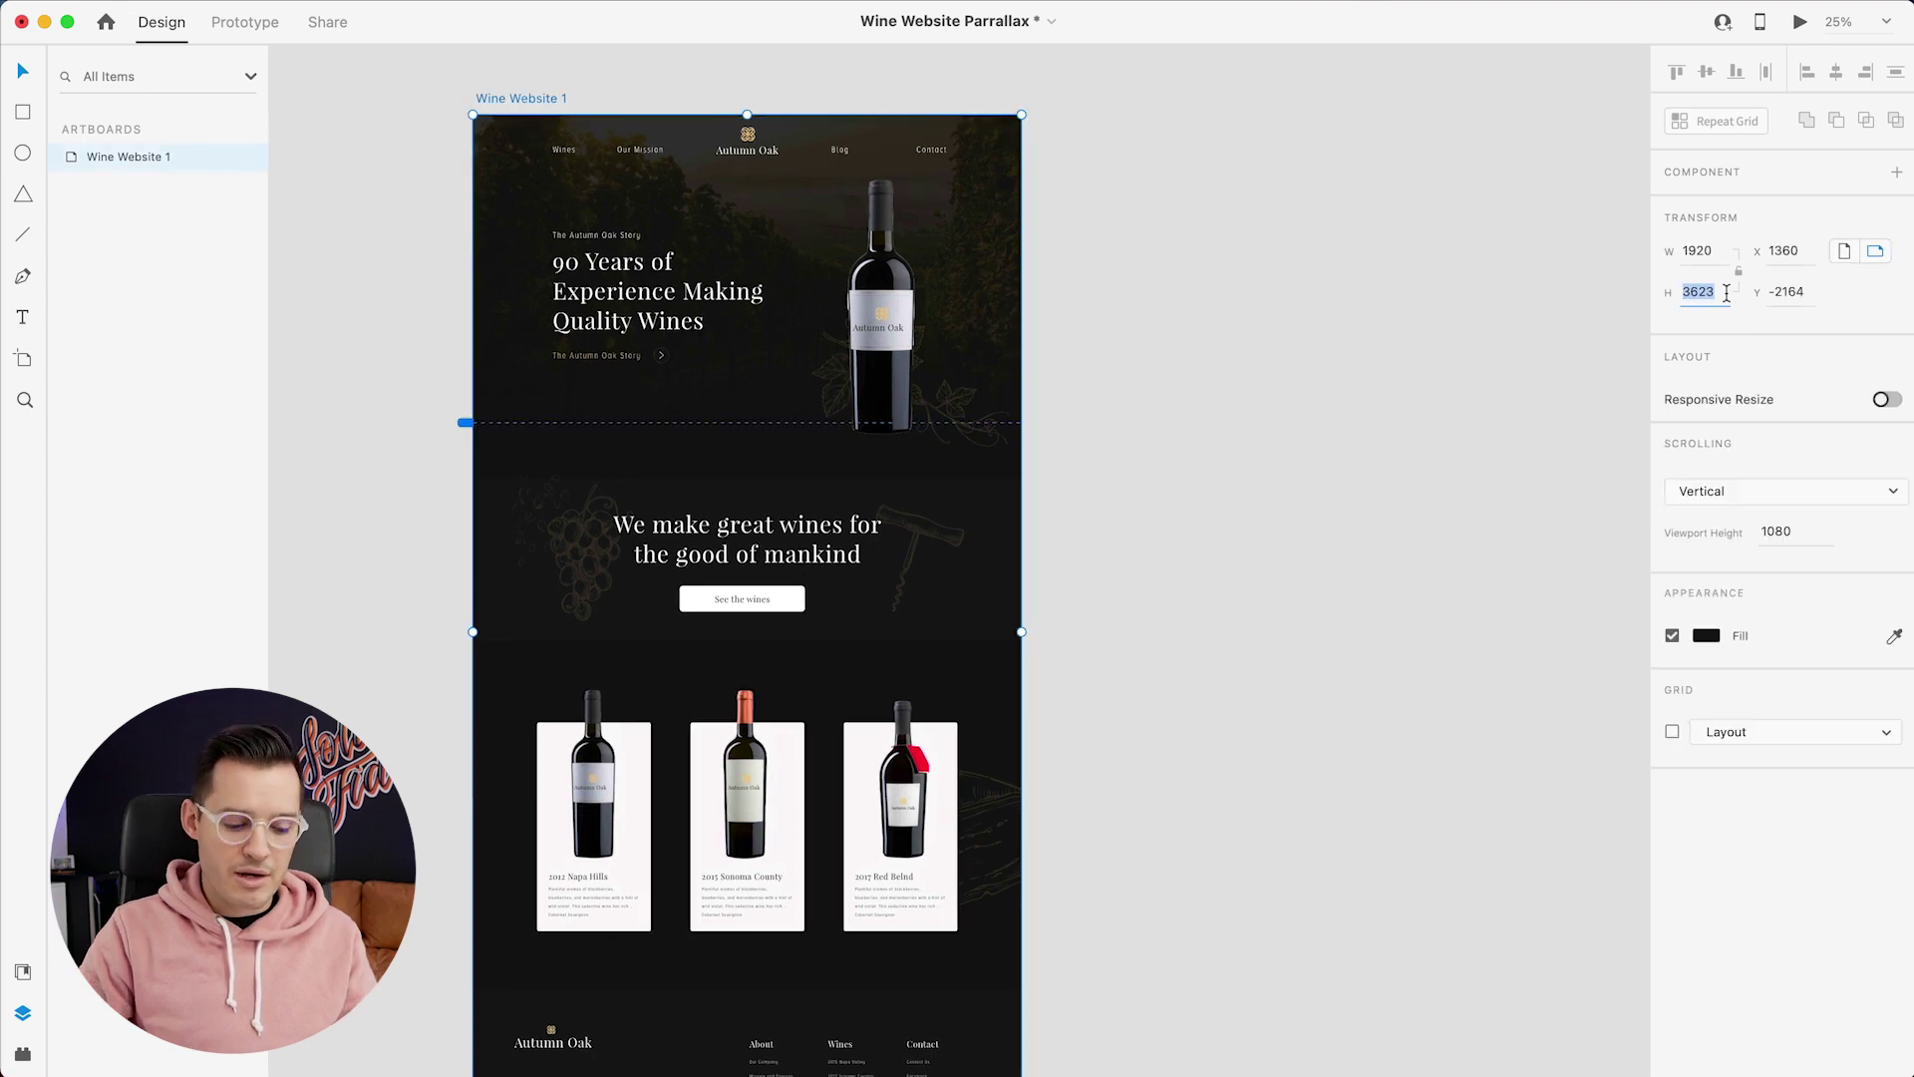
{"action": "key", "text": "Return"}
{"action": "left_click", "coordinate": [1206, 306]}
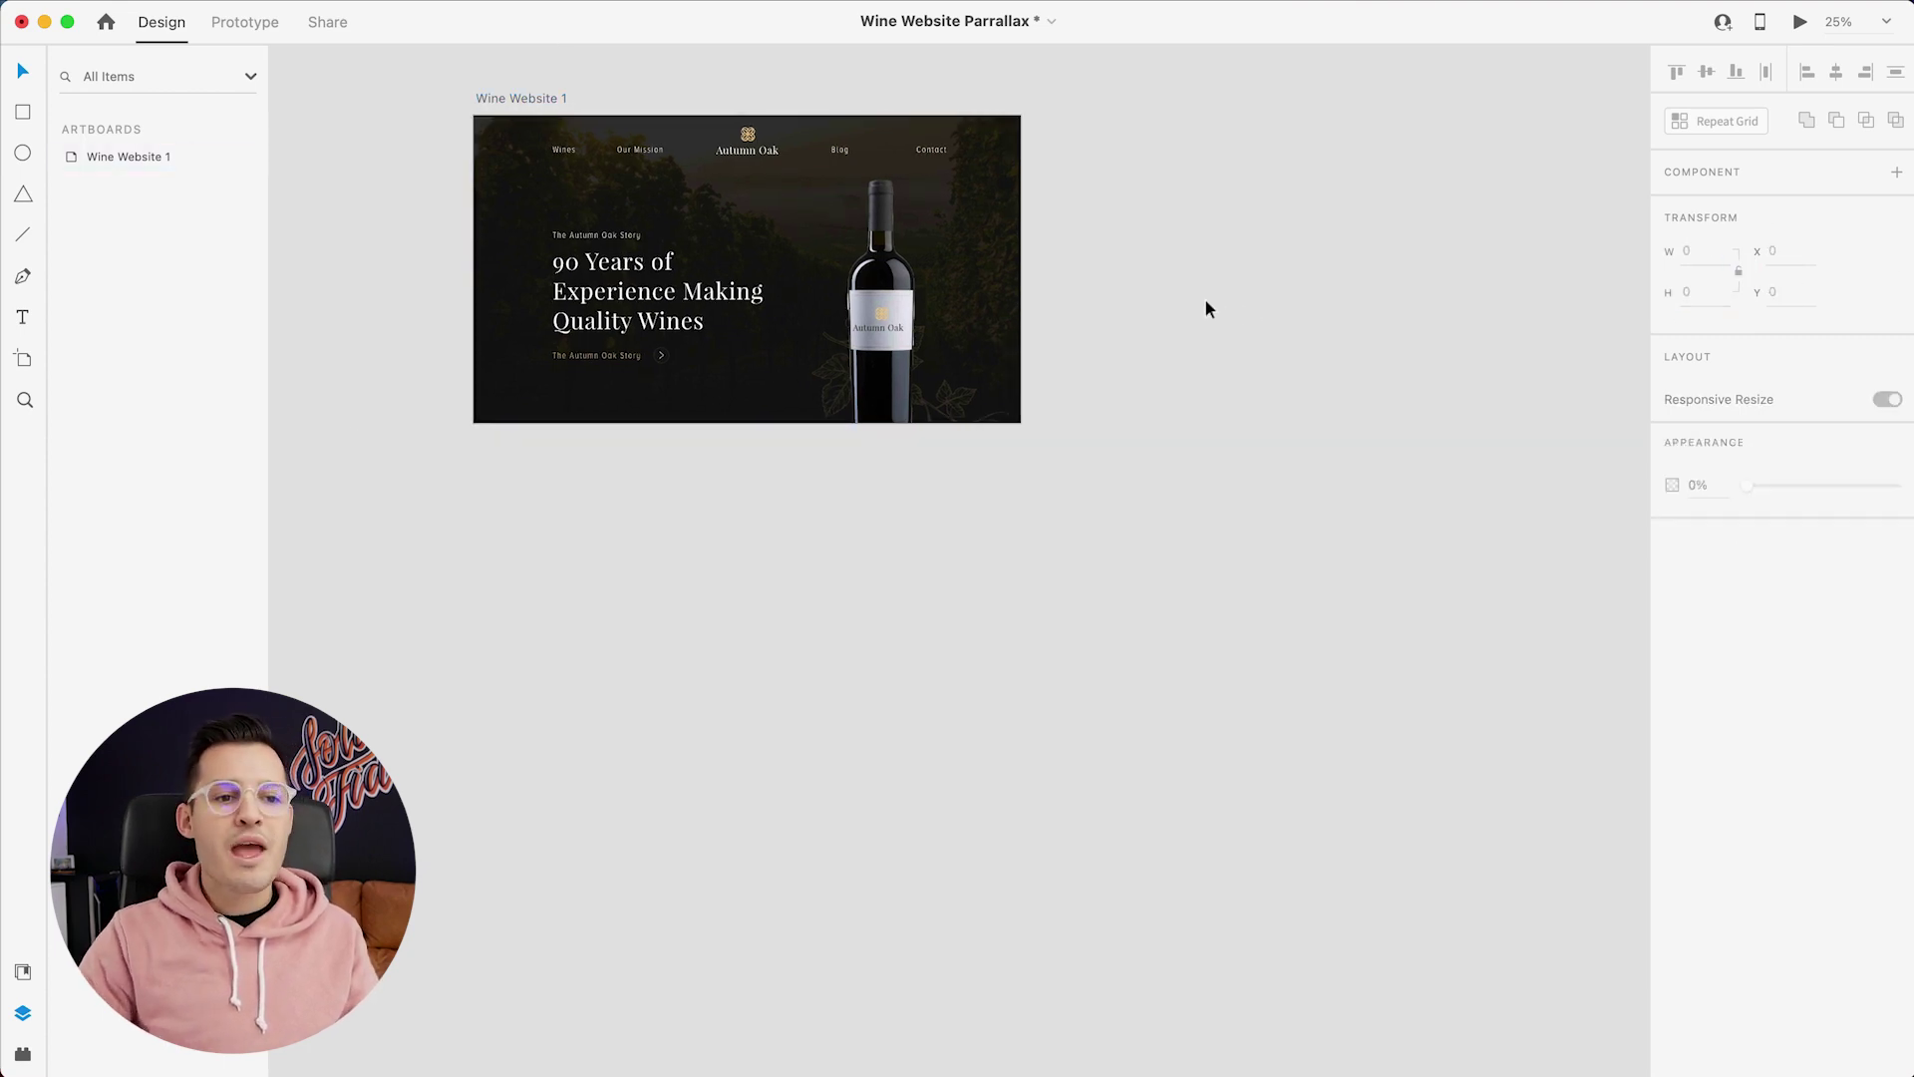
{"action": "left_click", "coordinate": [909, 282]}
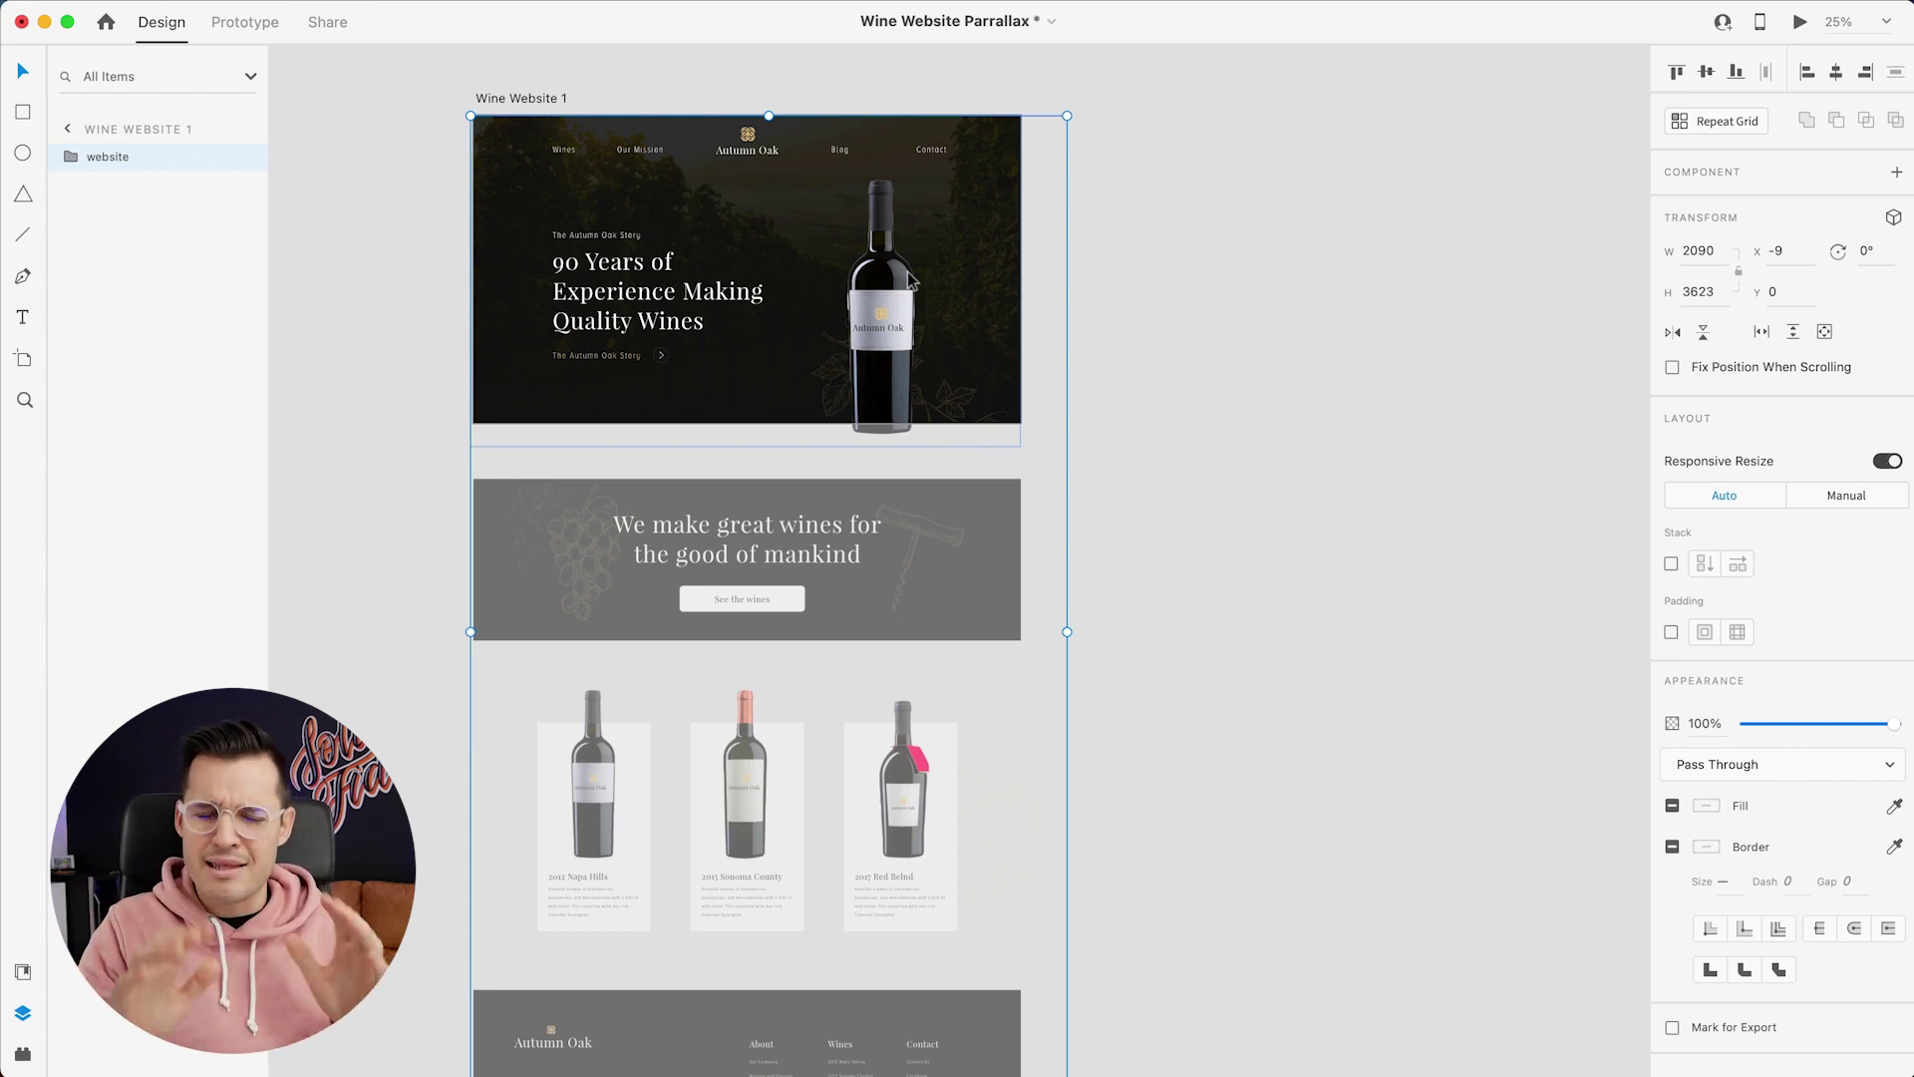
{"action": "left_click", "coordinate": [1157, 249]}
Duplicate Wine Website 1 to its right and name the copy 'Wine Website 2'
{"action": "left_click", "coordinate": [526, 97]}
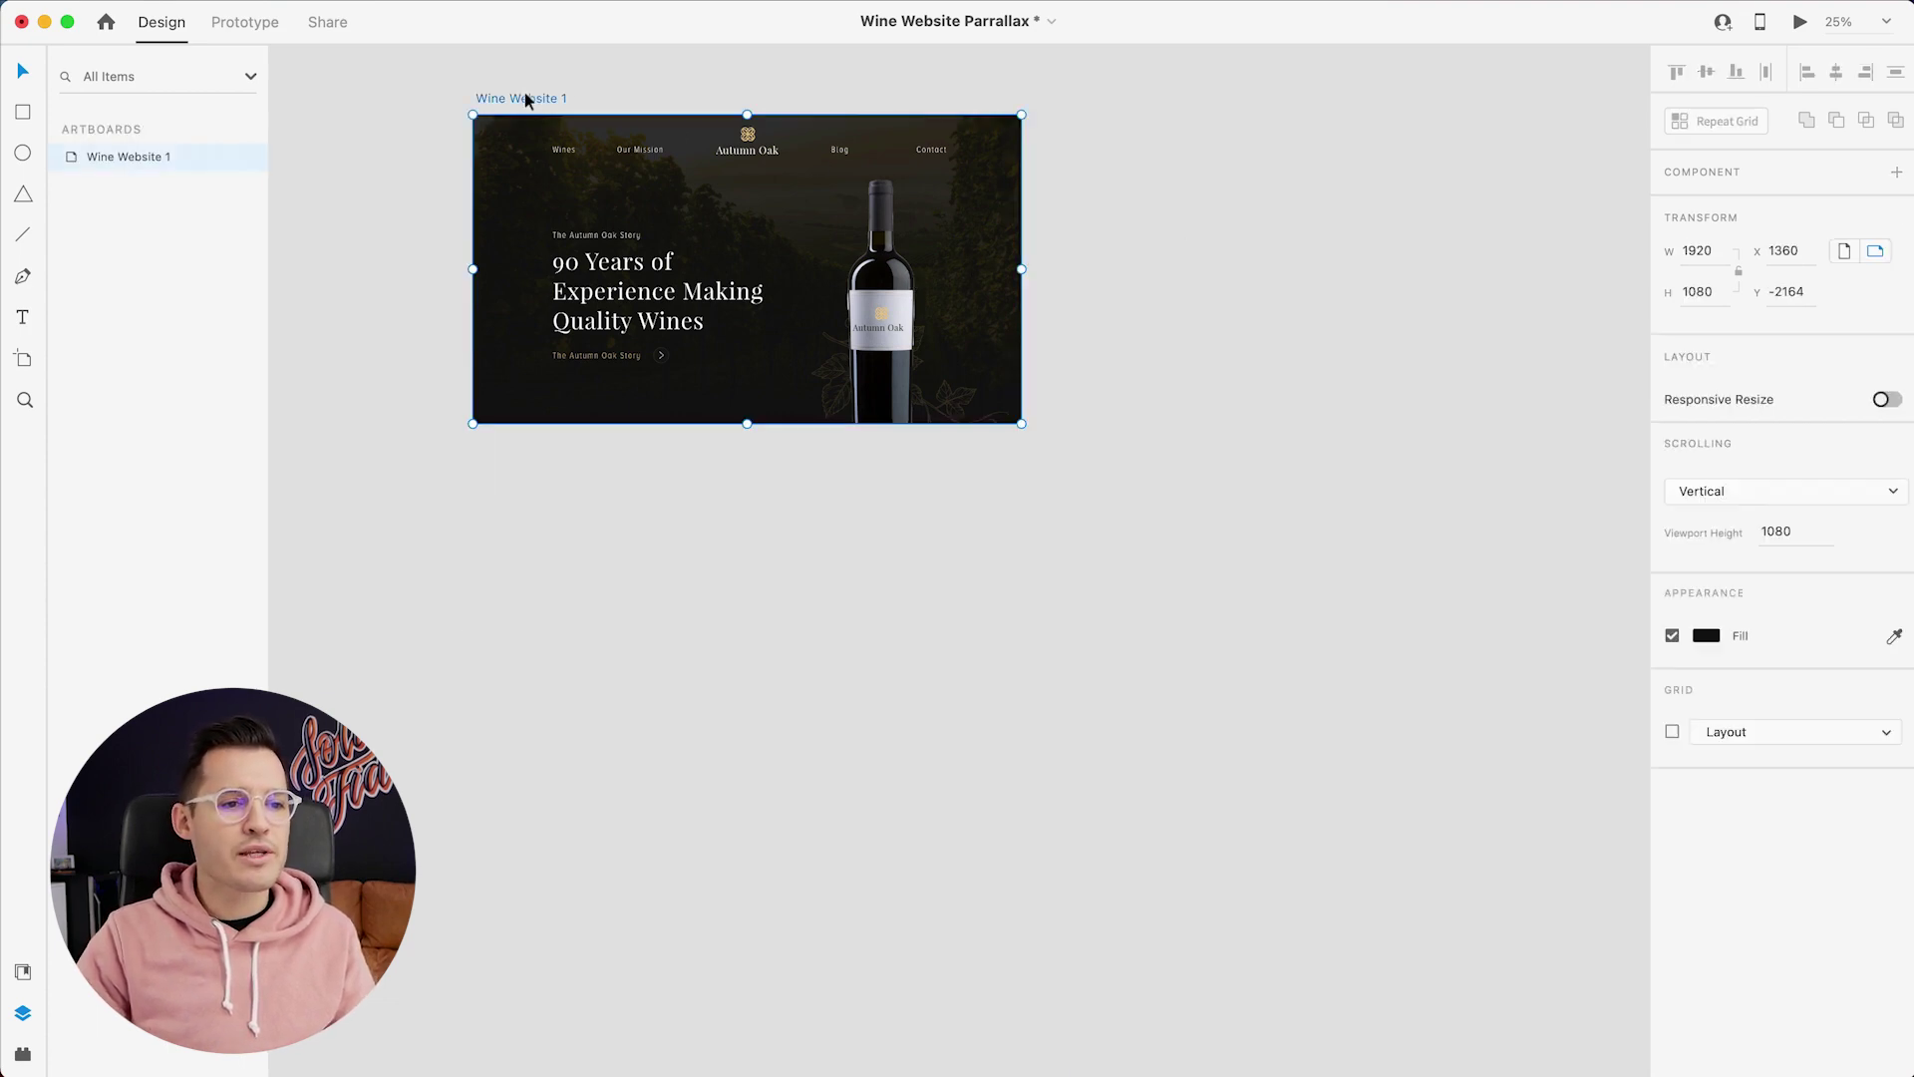
{"action": "left_click_drag", "start_coordinate": [597, 113], "coordinate": [1128, 133]}
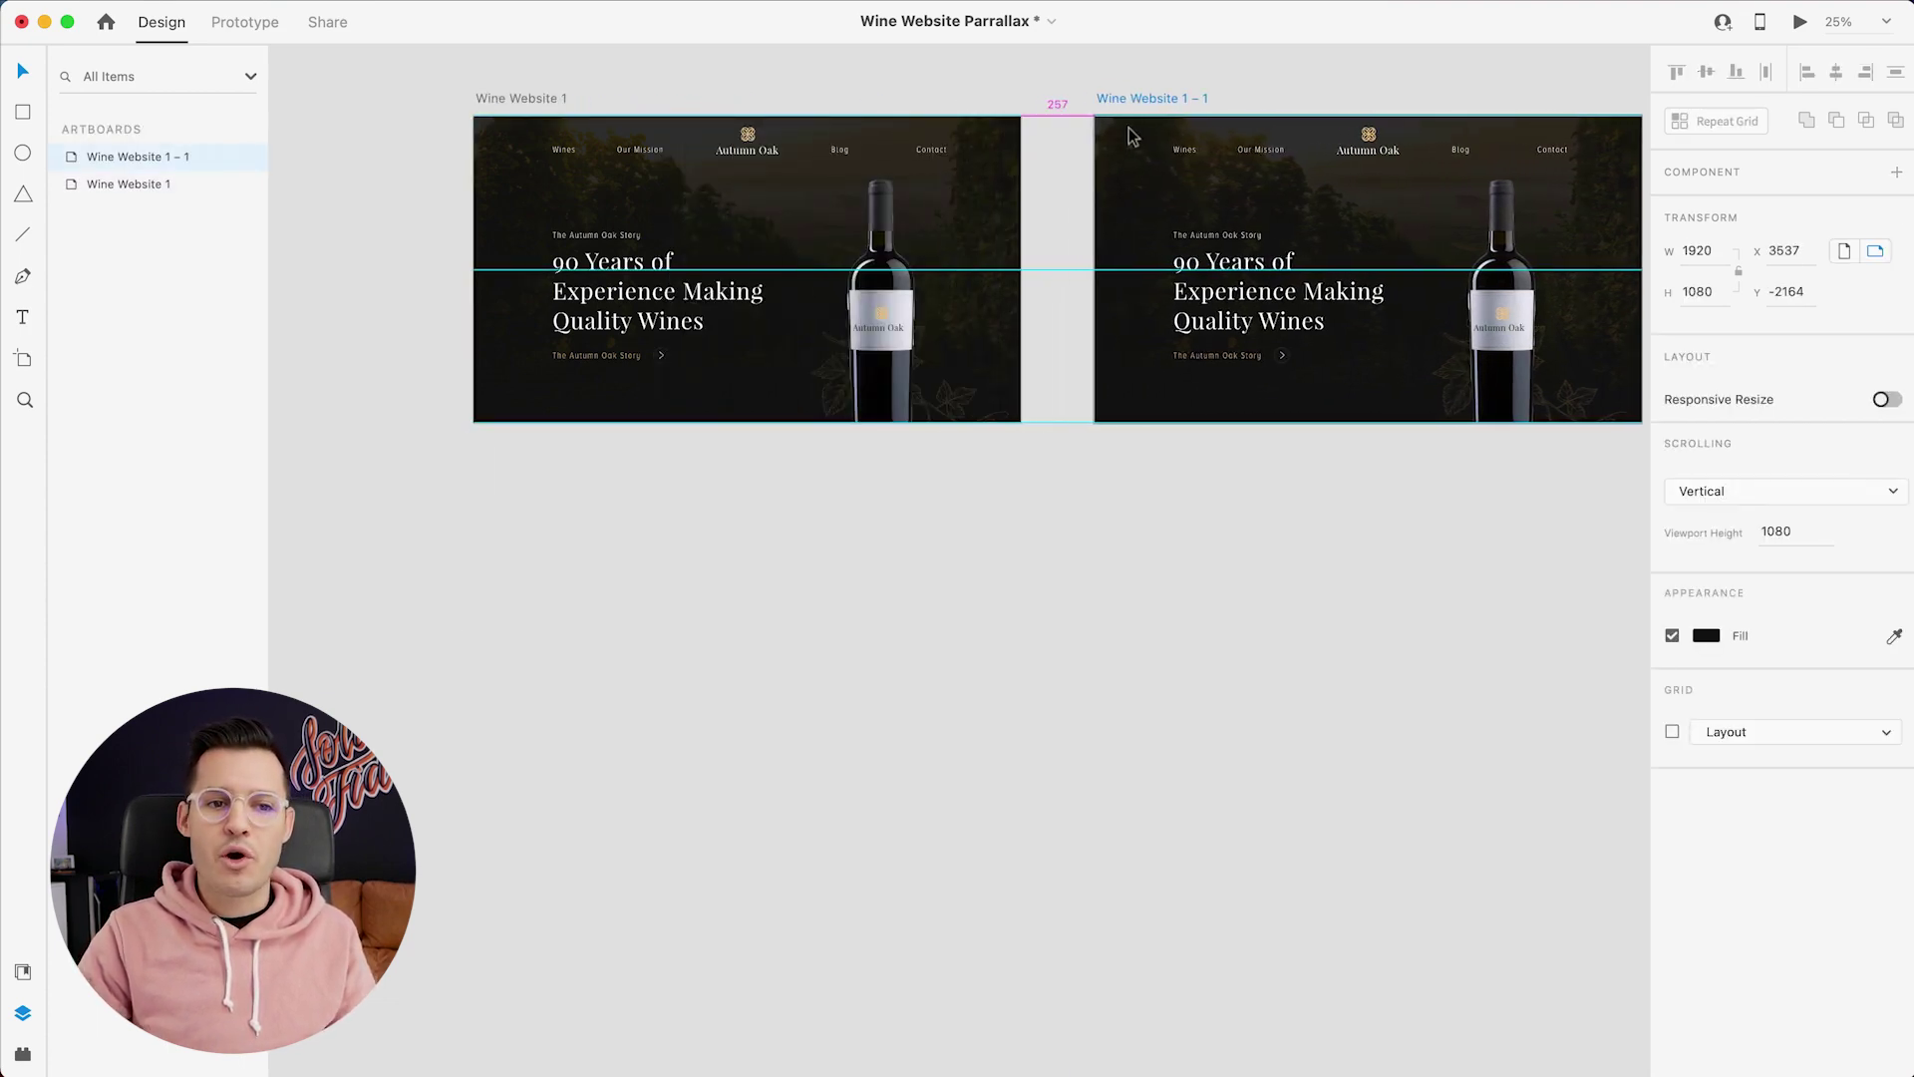
{"action": "double_click", "coordinate": [173, 157]}
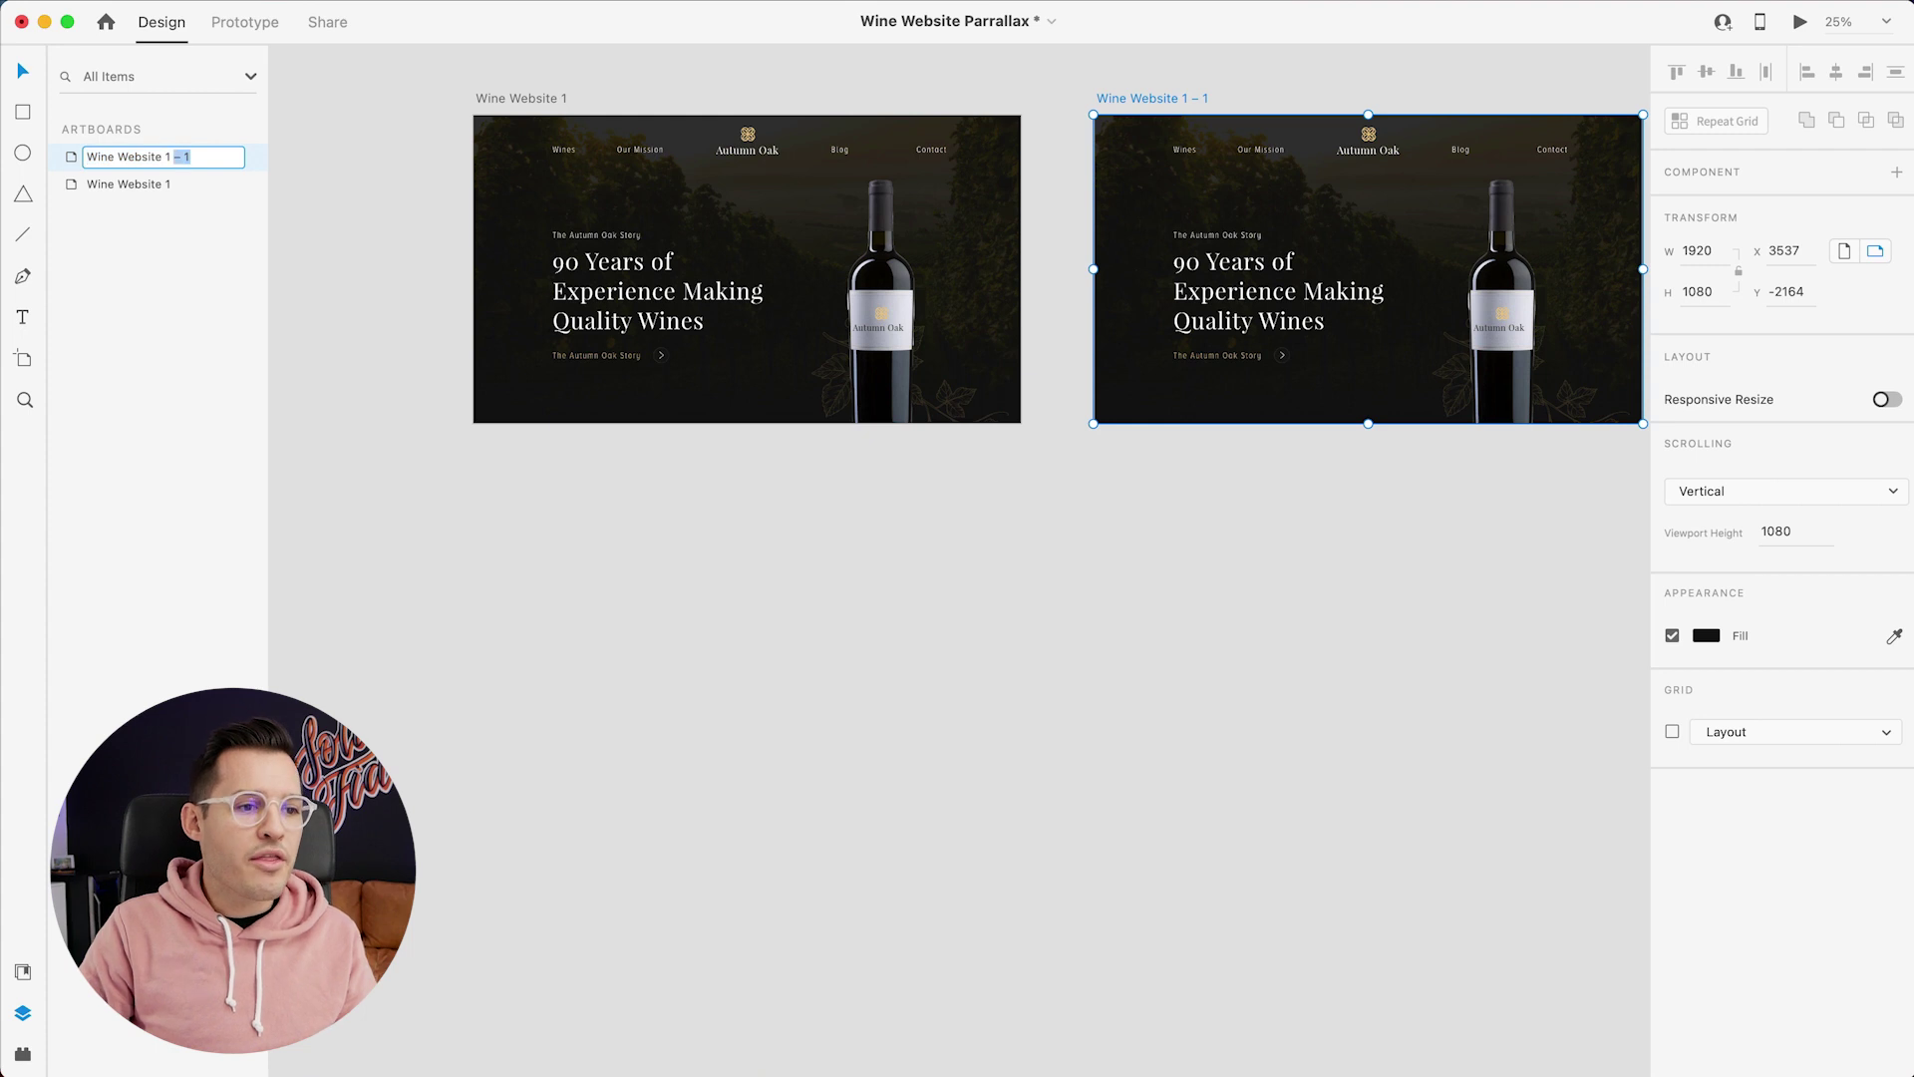
{"action": "type", "text": "Wine Website 2"}
{"action": "key", "text": "Return"}
Move Wine Website 2's website group up so the artboard frames the mankind section
{"action": "left_click", "coordinate": [1162, 799]}
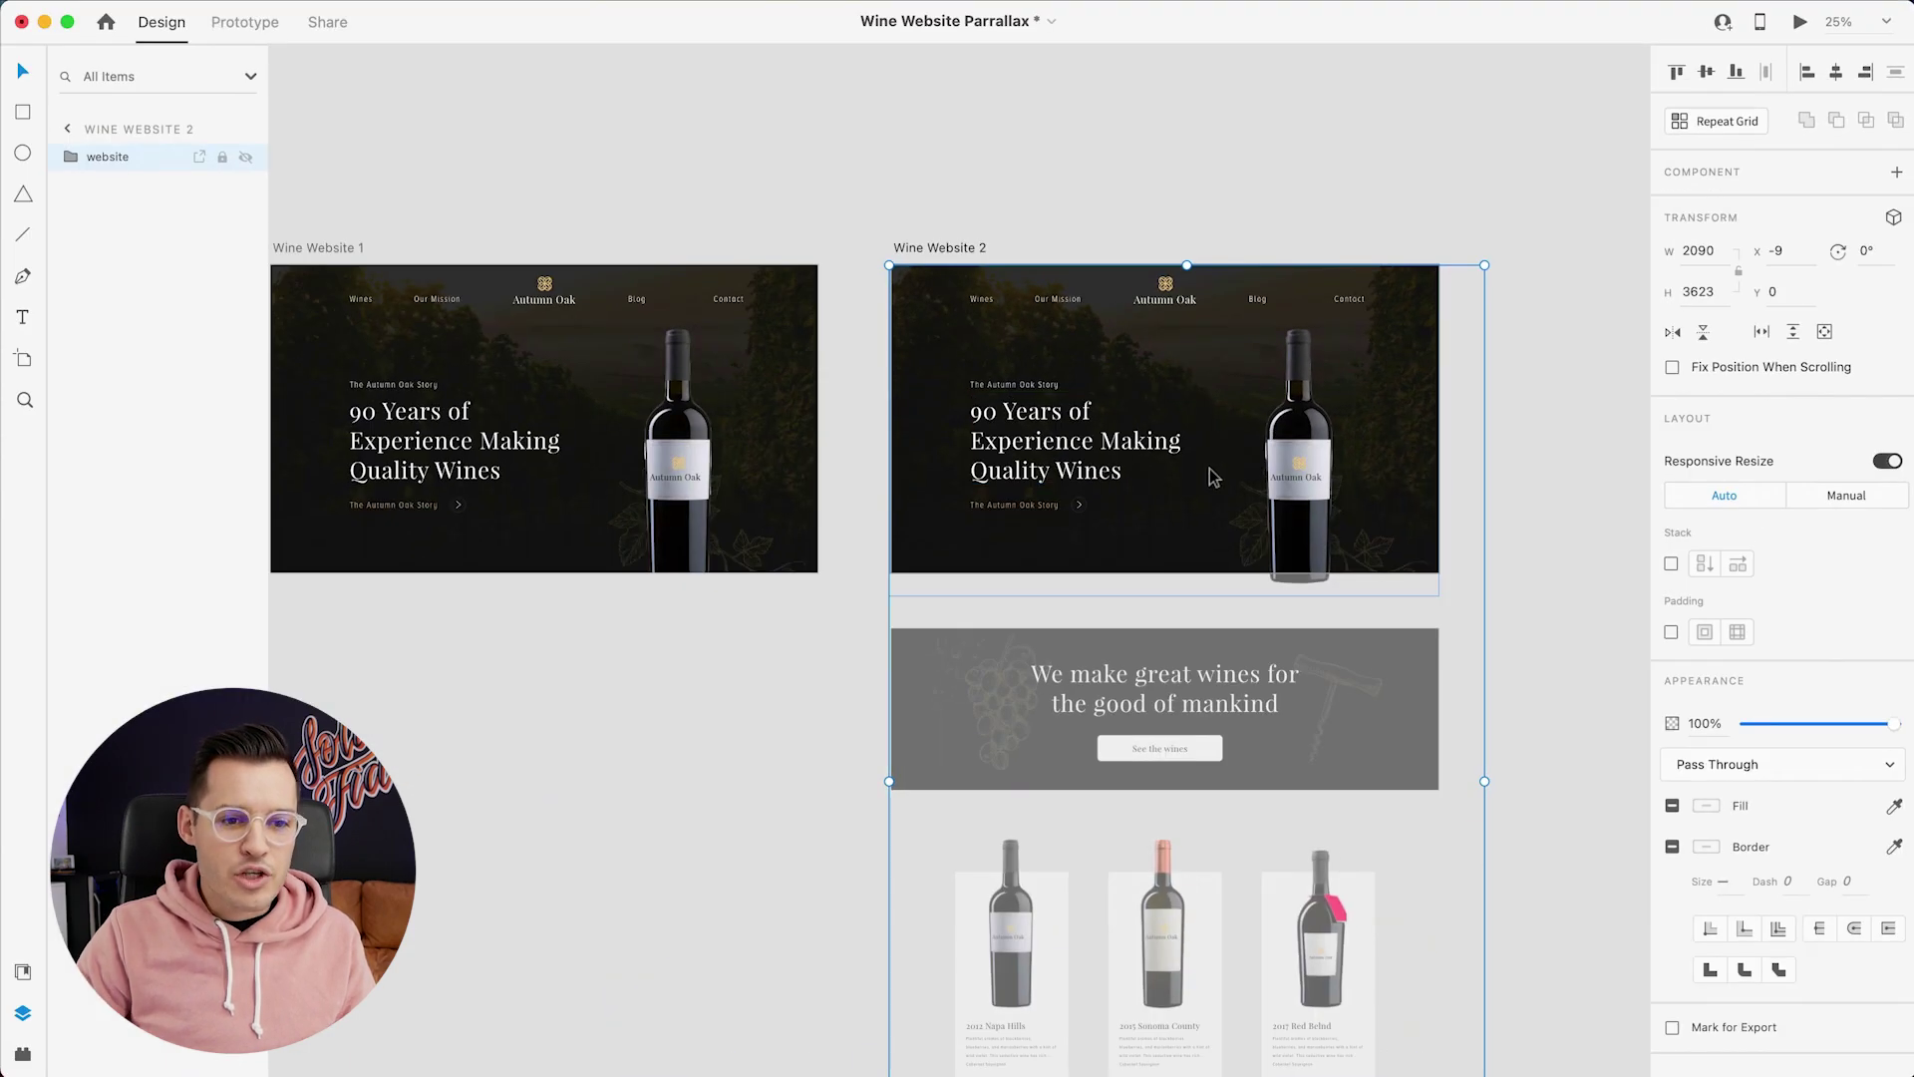
{"action": "left_click_drag", "start_coordinate": [1057, 587], "coordinate": [1056, 531]}
{"action": "left_click_drag", "start_coordinate": [1209, 429], "coordinate": [1198, 116]}
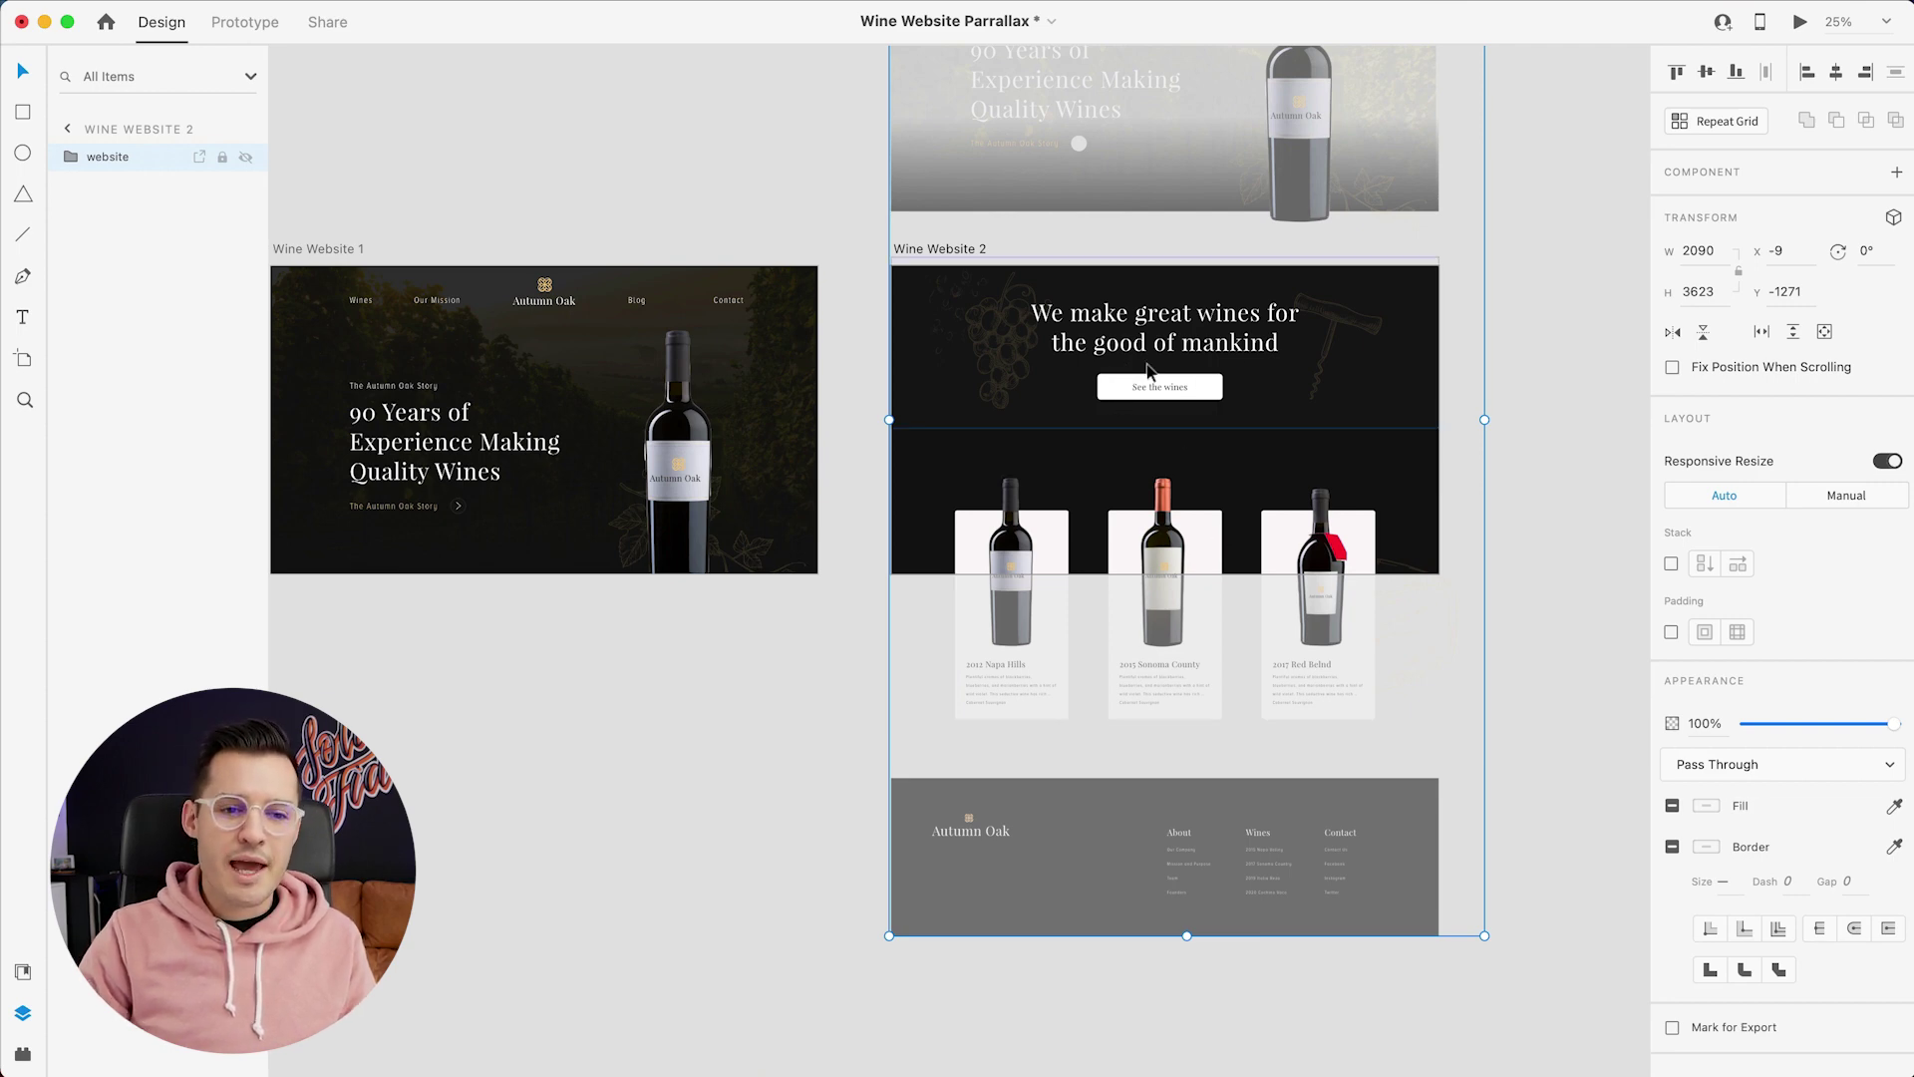
{"action": "left_click_drag", "start_coordinate": [1144, 343], "coordinate": [1149, 424]}
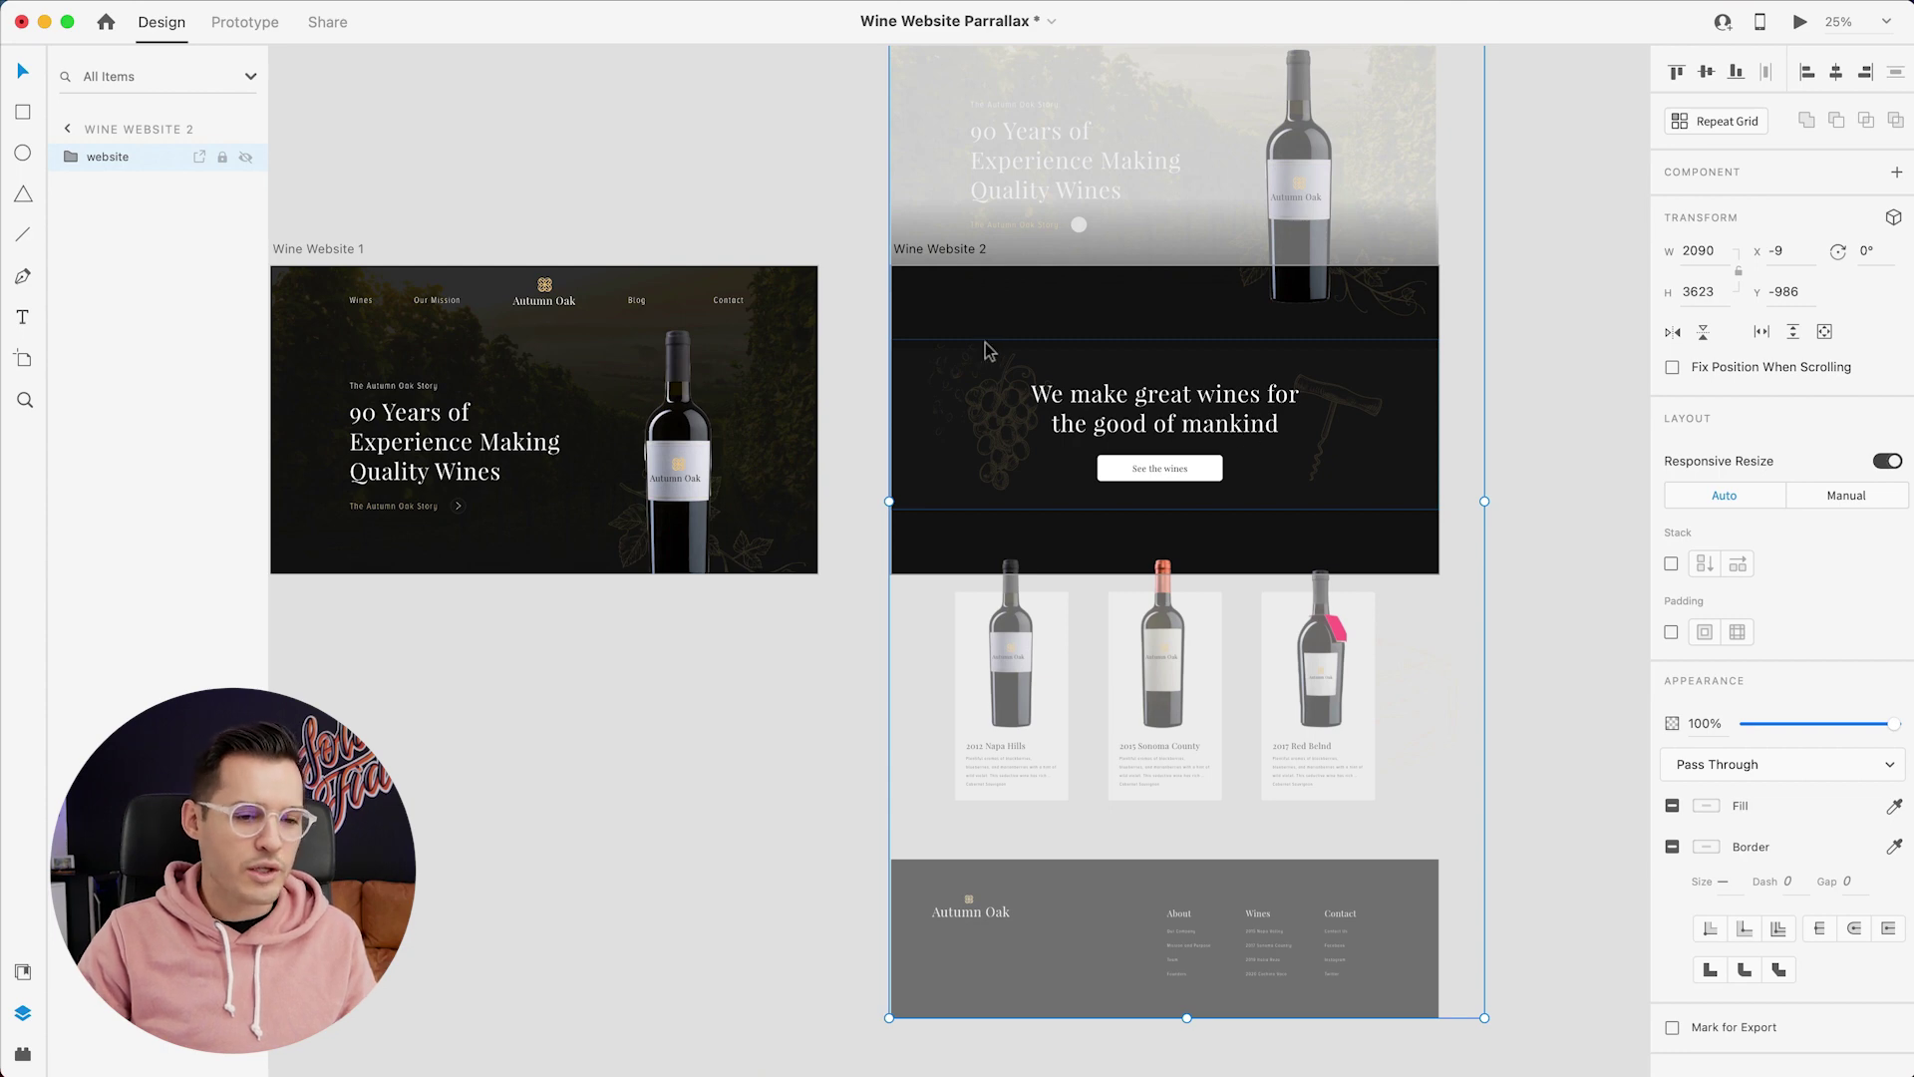
{"action": "scroll", "coordinate": [417, 229], "scroll_direction": "left", "scroll_amount": 3}
{"action": "left_click", "coordinate": [473, 232]}
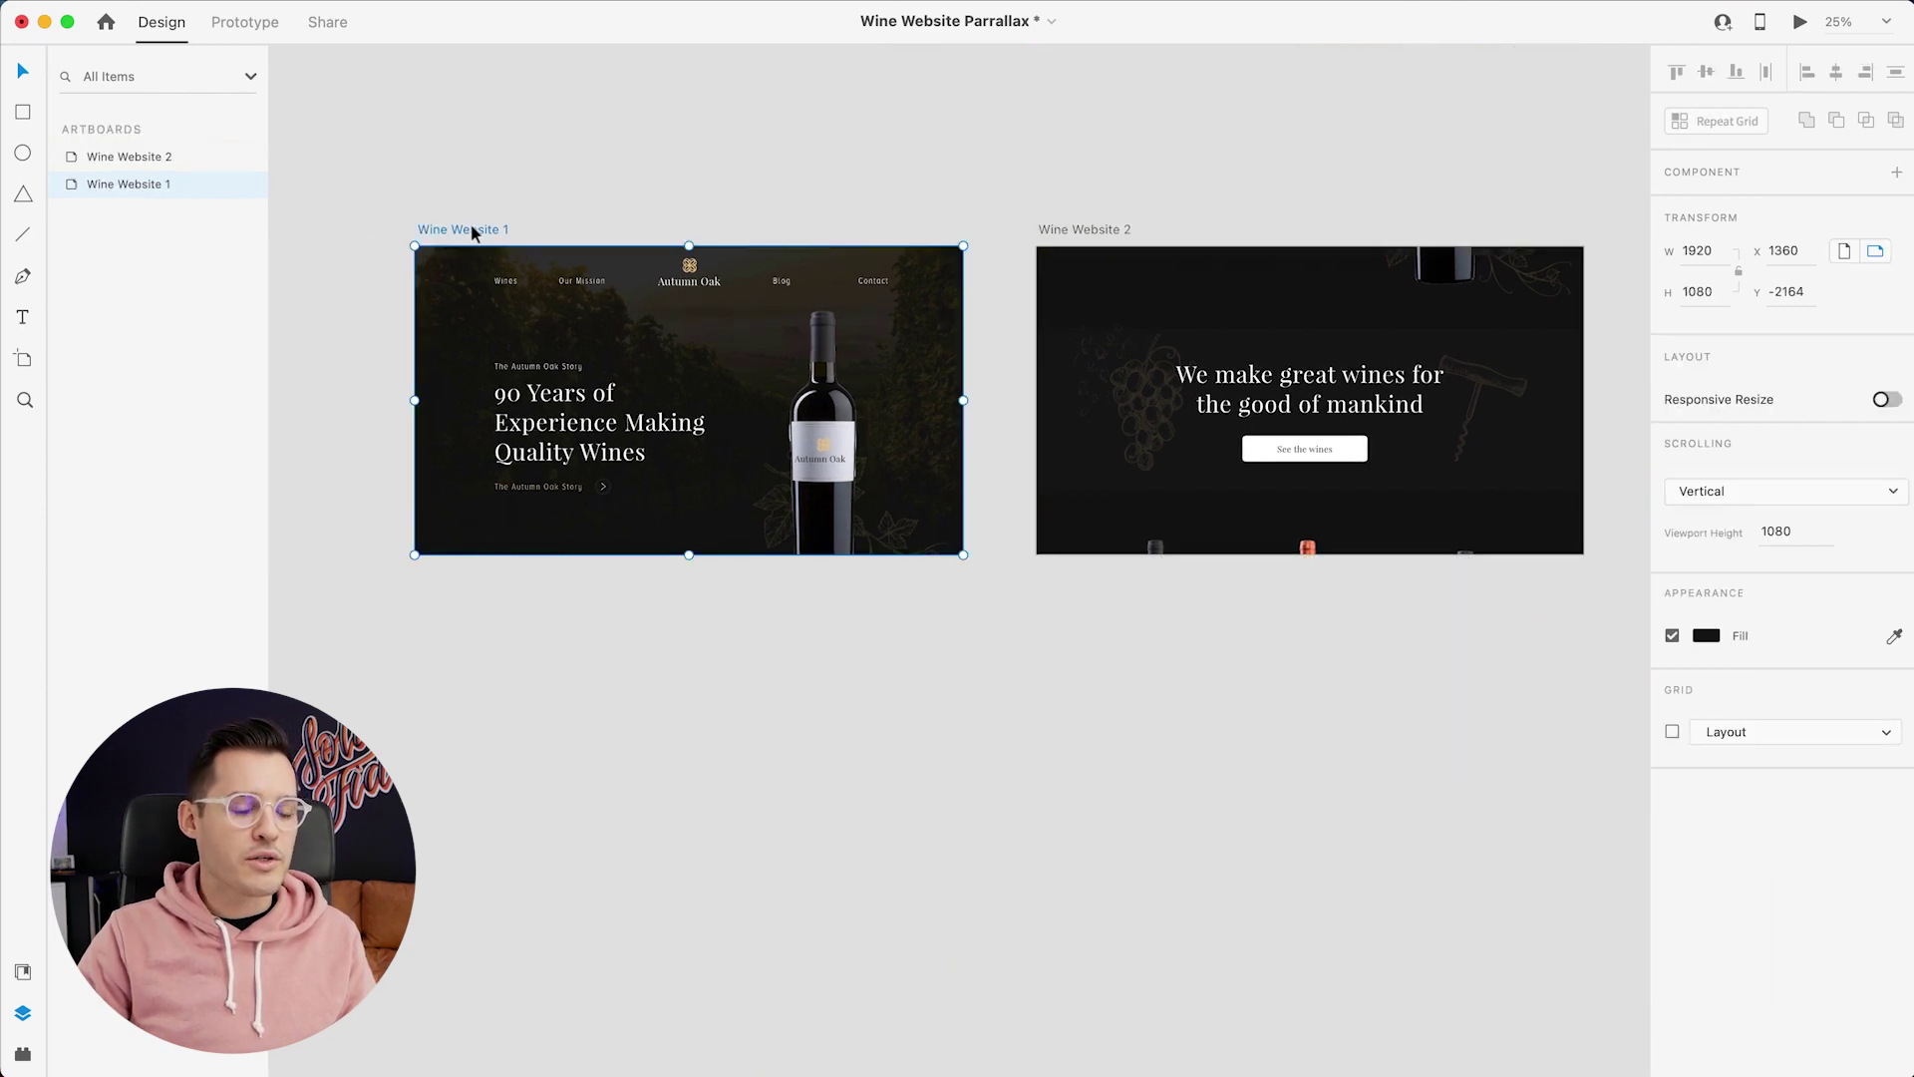
Lower the mission headline and fade it to 0% opacity
{"action": "left_click", "coordinate": [641, 401]}
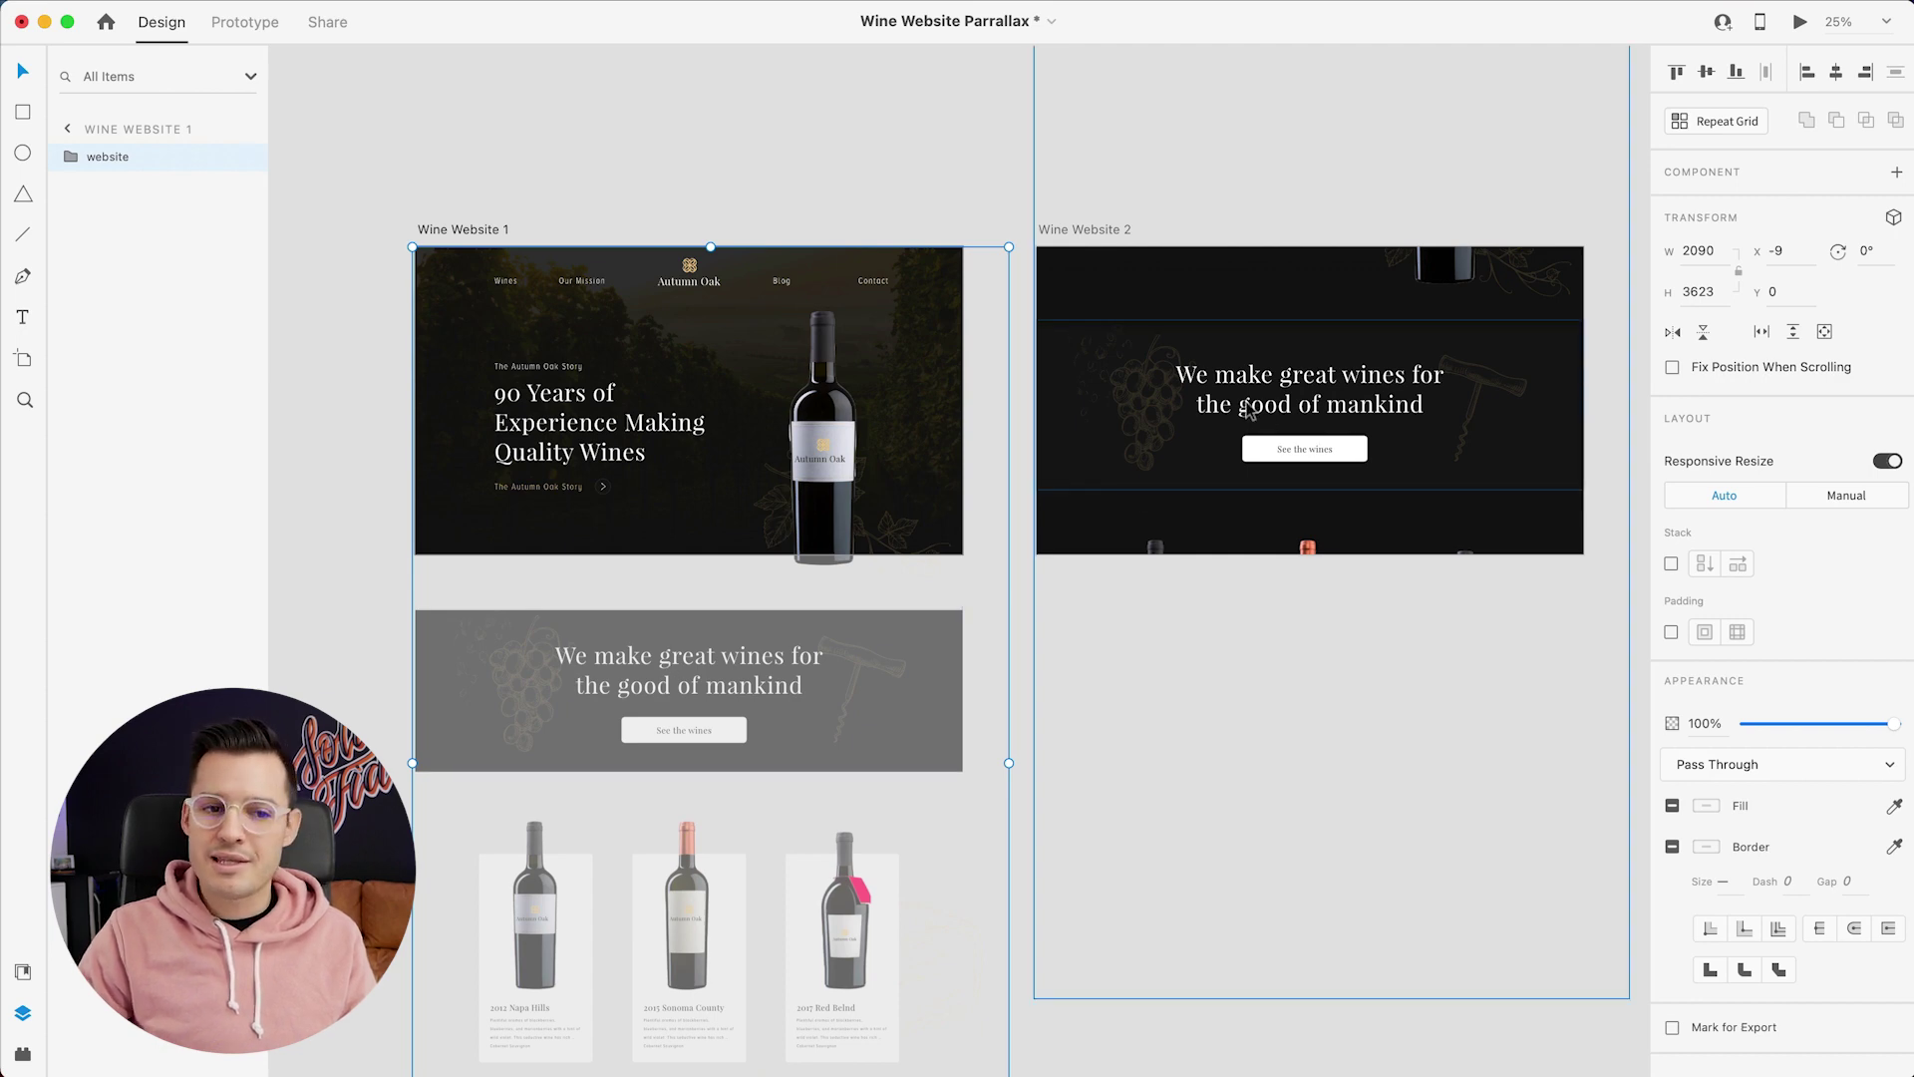
{"action": "double_click", "coordinate": [660, 667]}
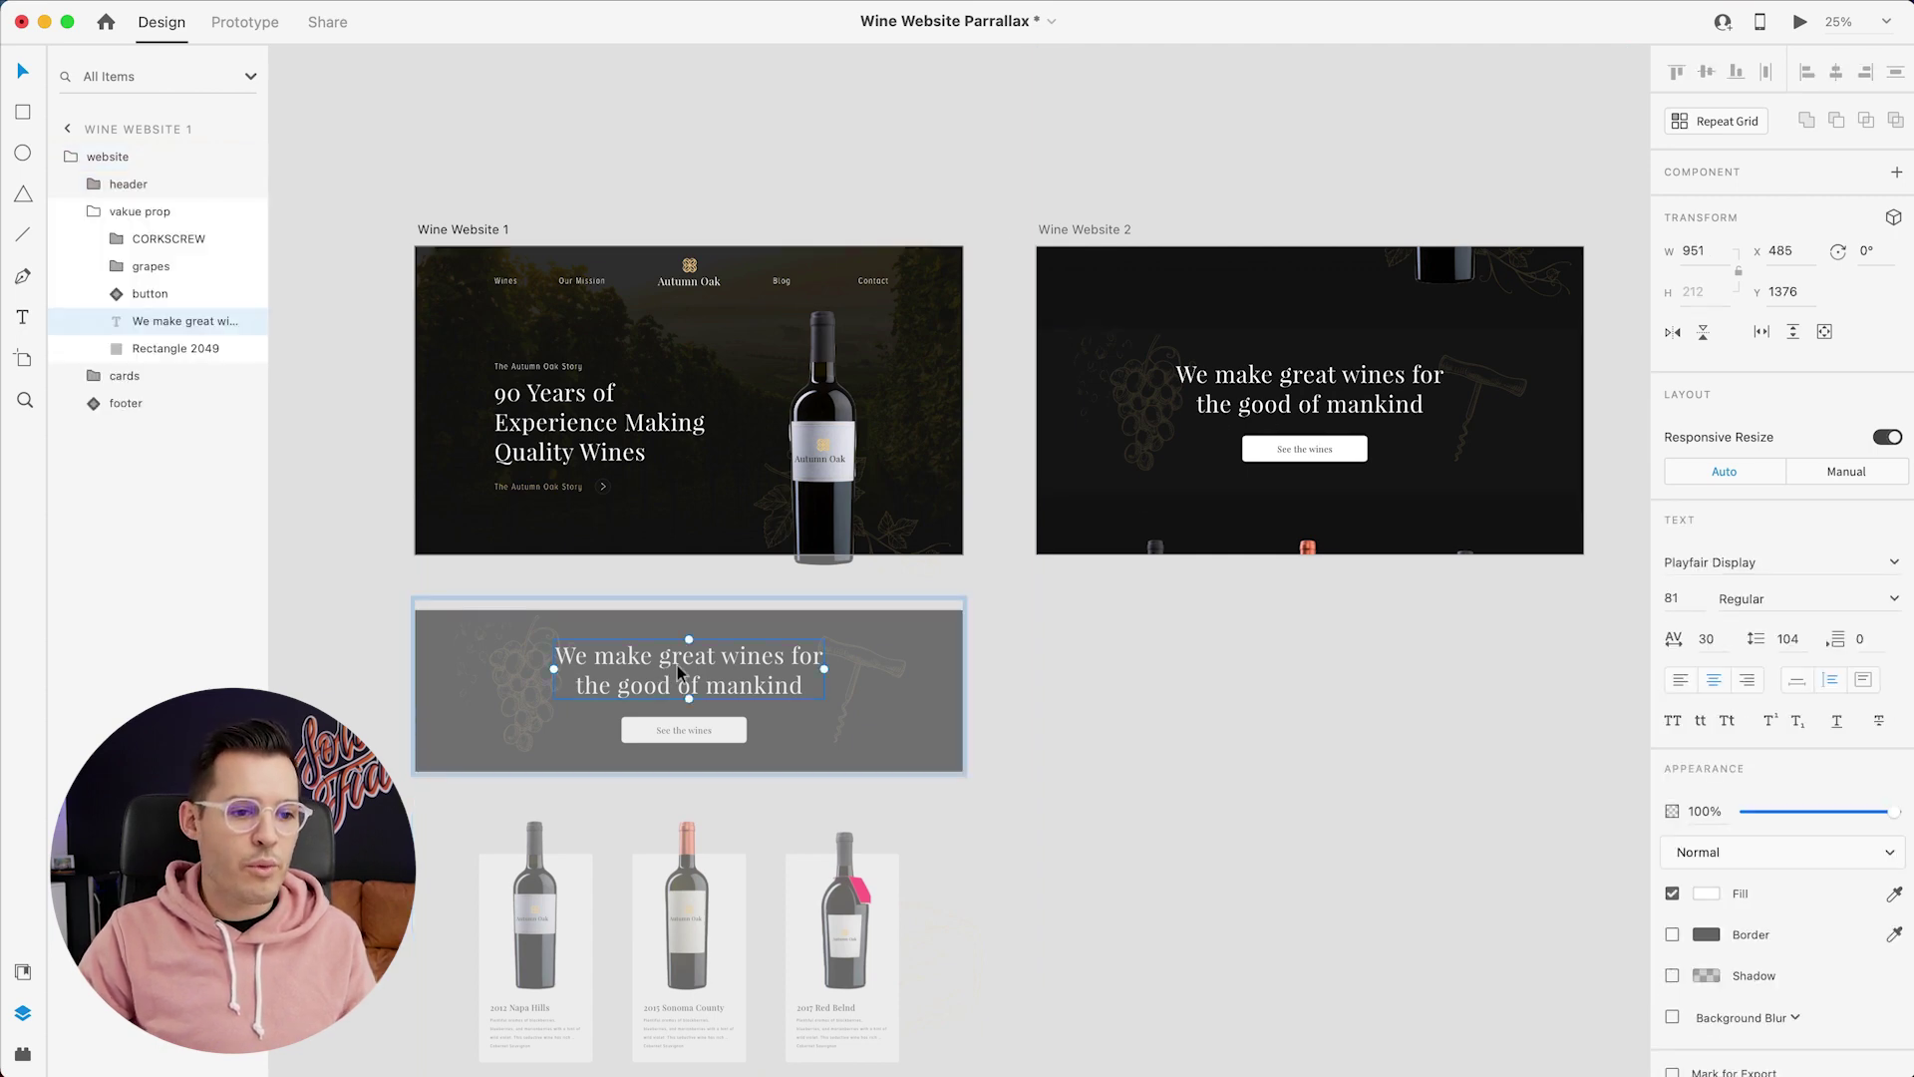
{"action": "left_click_drag", "start_coordinate": [696, 670], "coordinate": [696, 727]}
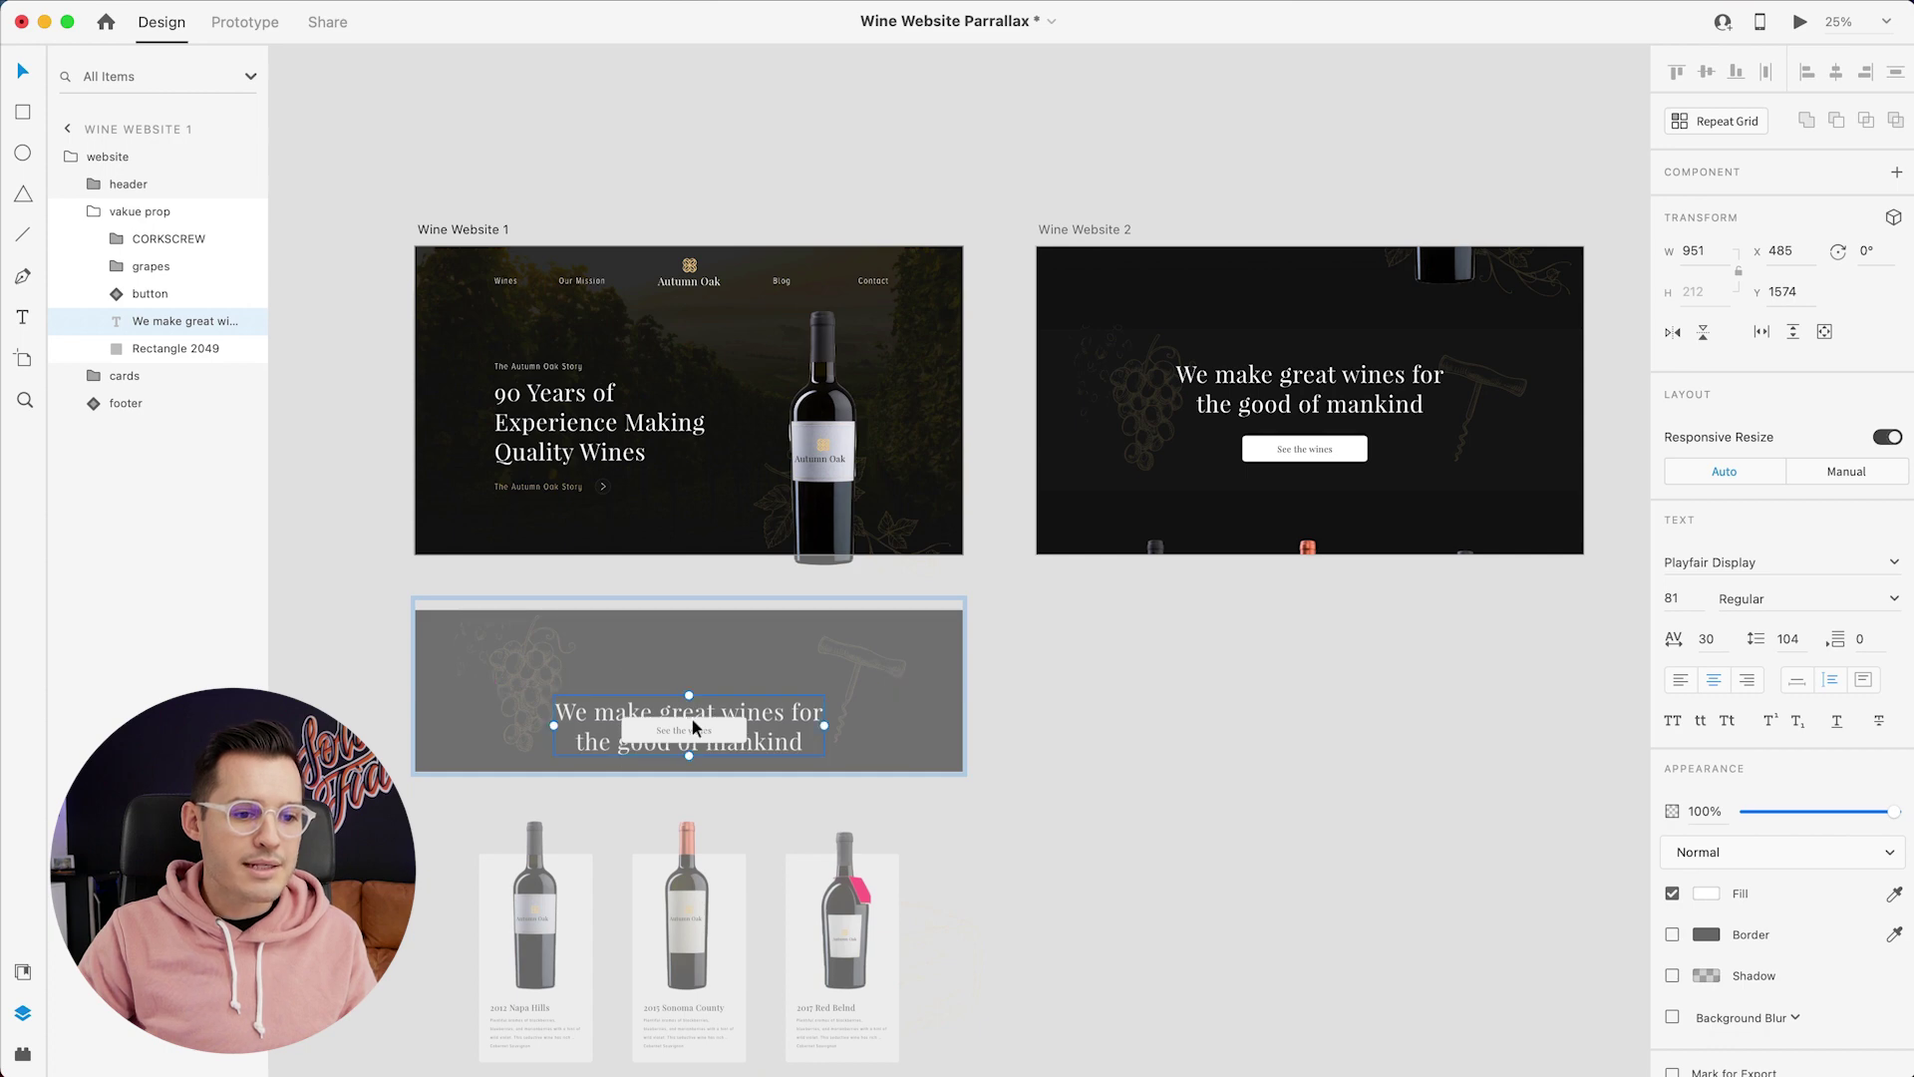
{"action": "left_click_drag", "start_coordinate": [1887, 817], "coordinate": [1647, 829]}
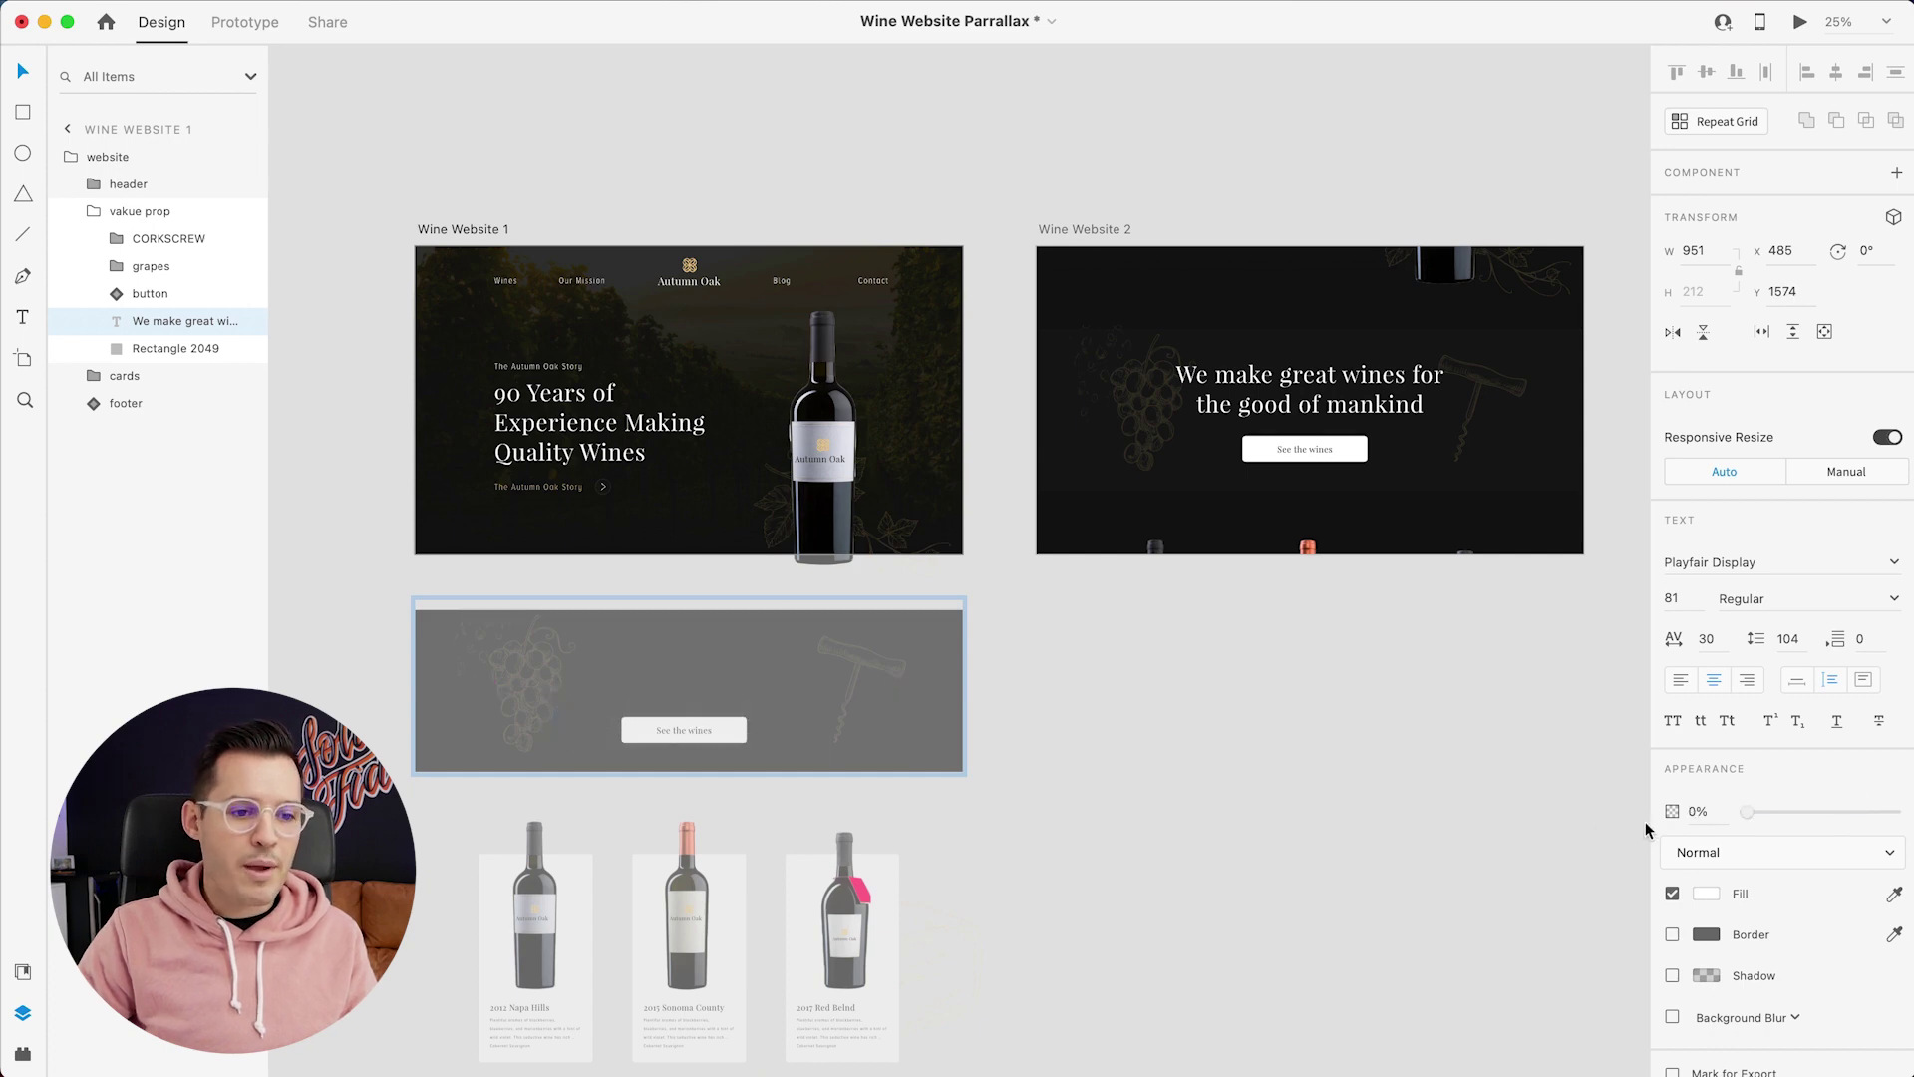
Lower the See the wines button, push the grapes left and the corkscrew right
{"action": "left_click", "coordinate": [150, 293]}
{"action": "left_click_drag", "start_coordinate": [708, 738], "coordinate": [708, 771]}
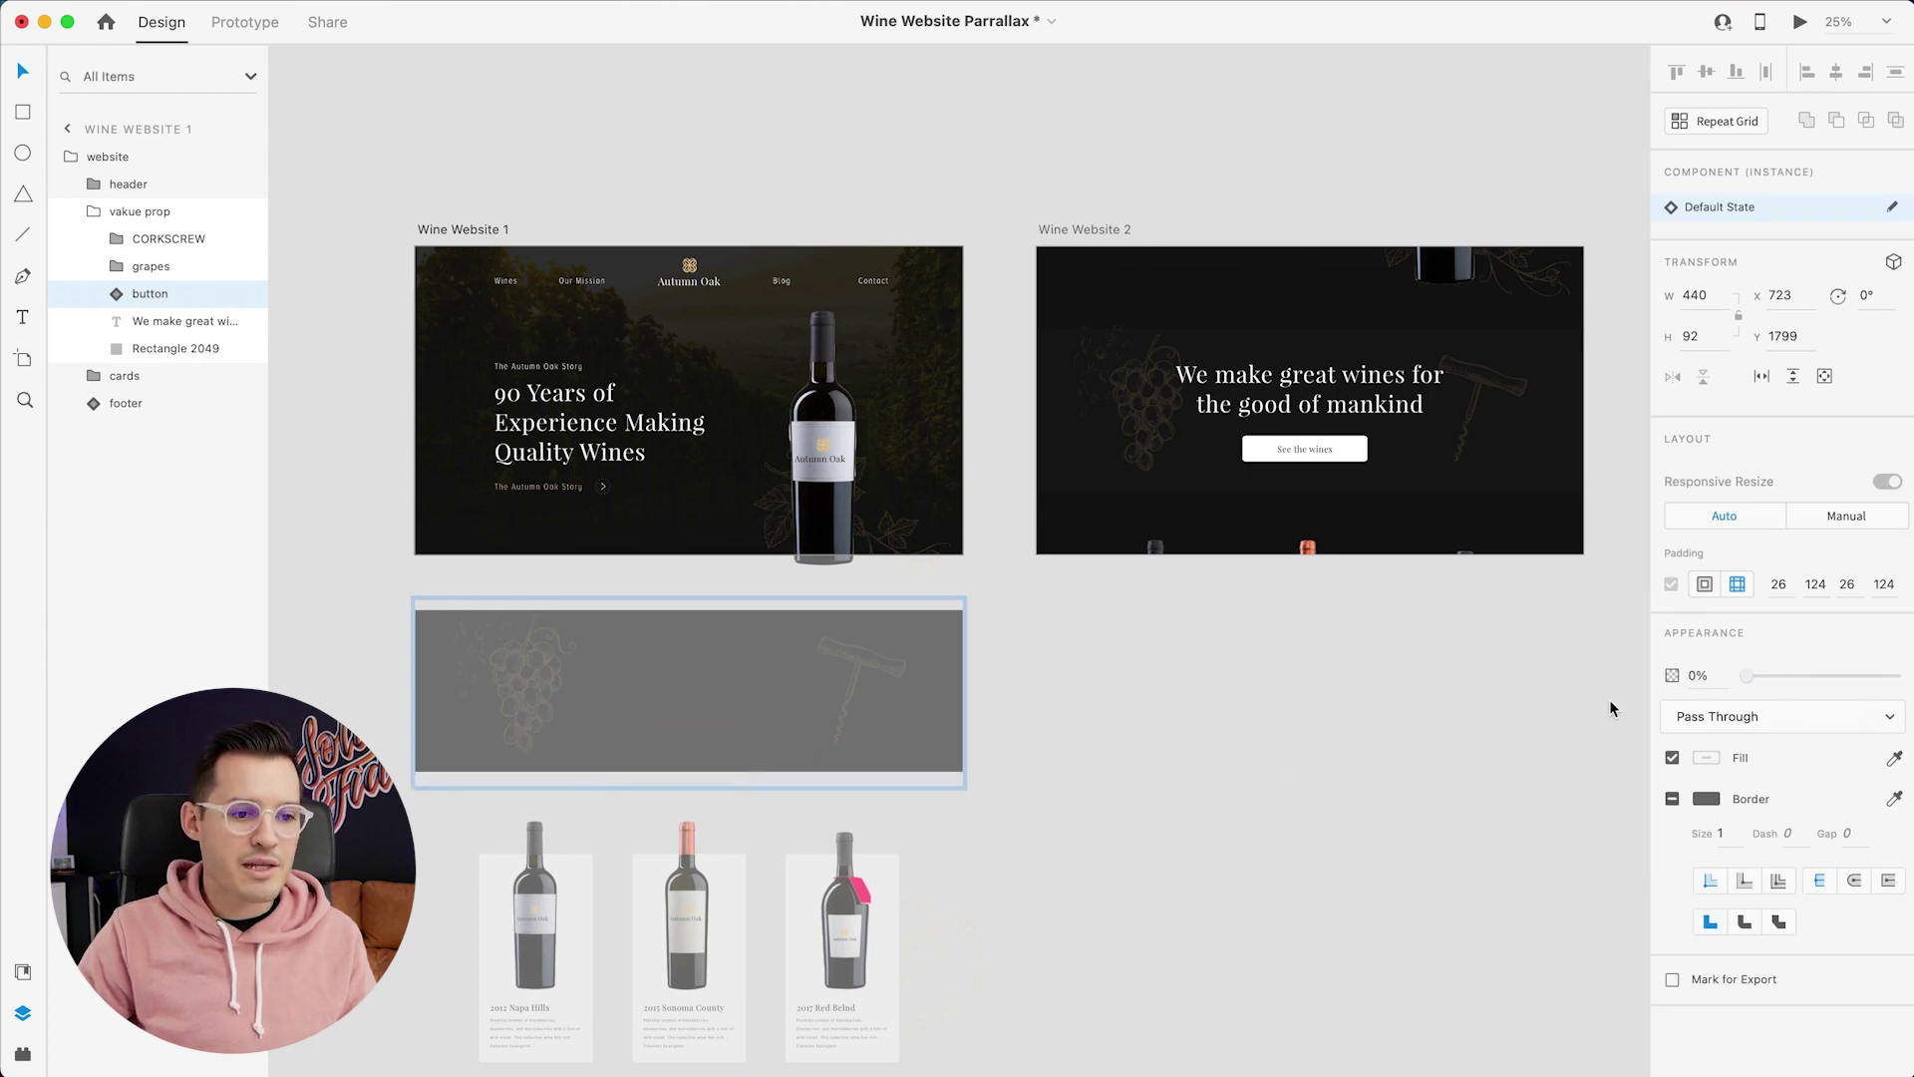
{"action": "left_click", "coordinate": [515, 696]}
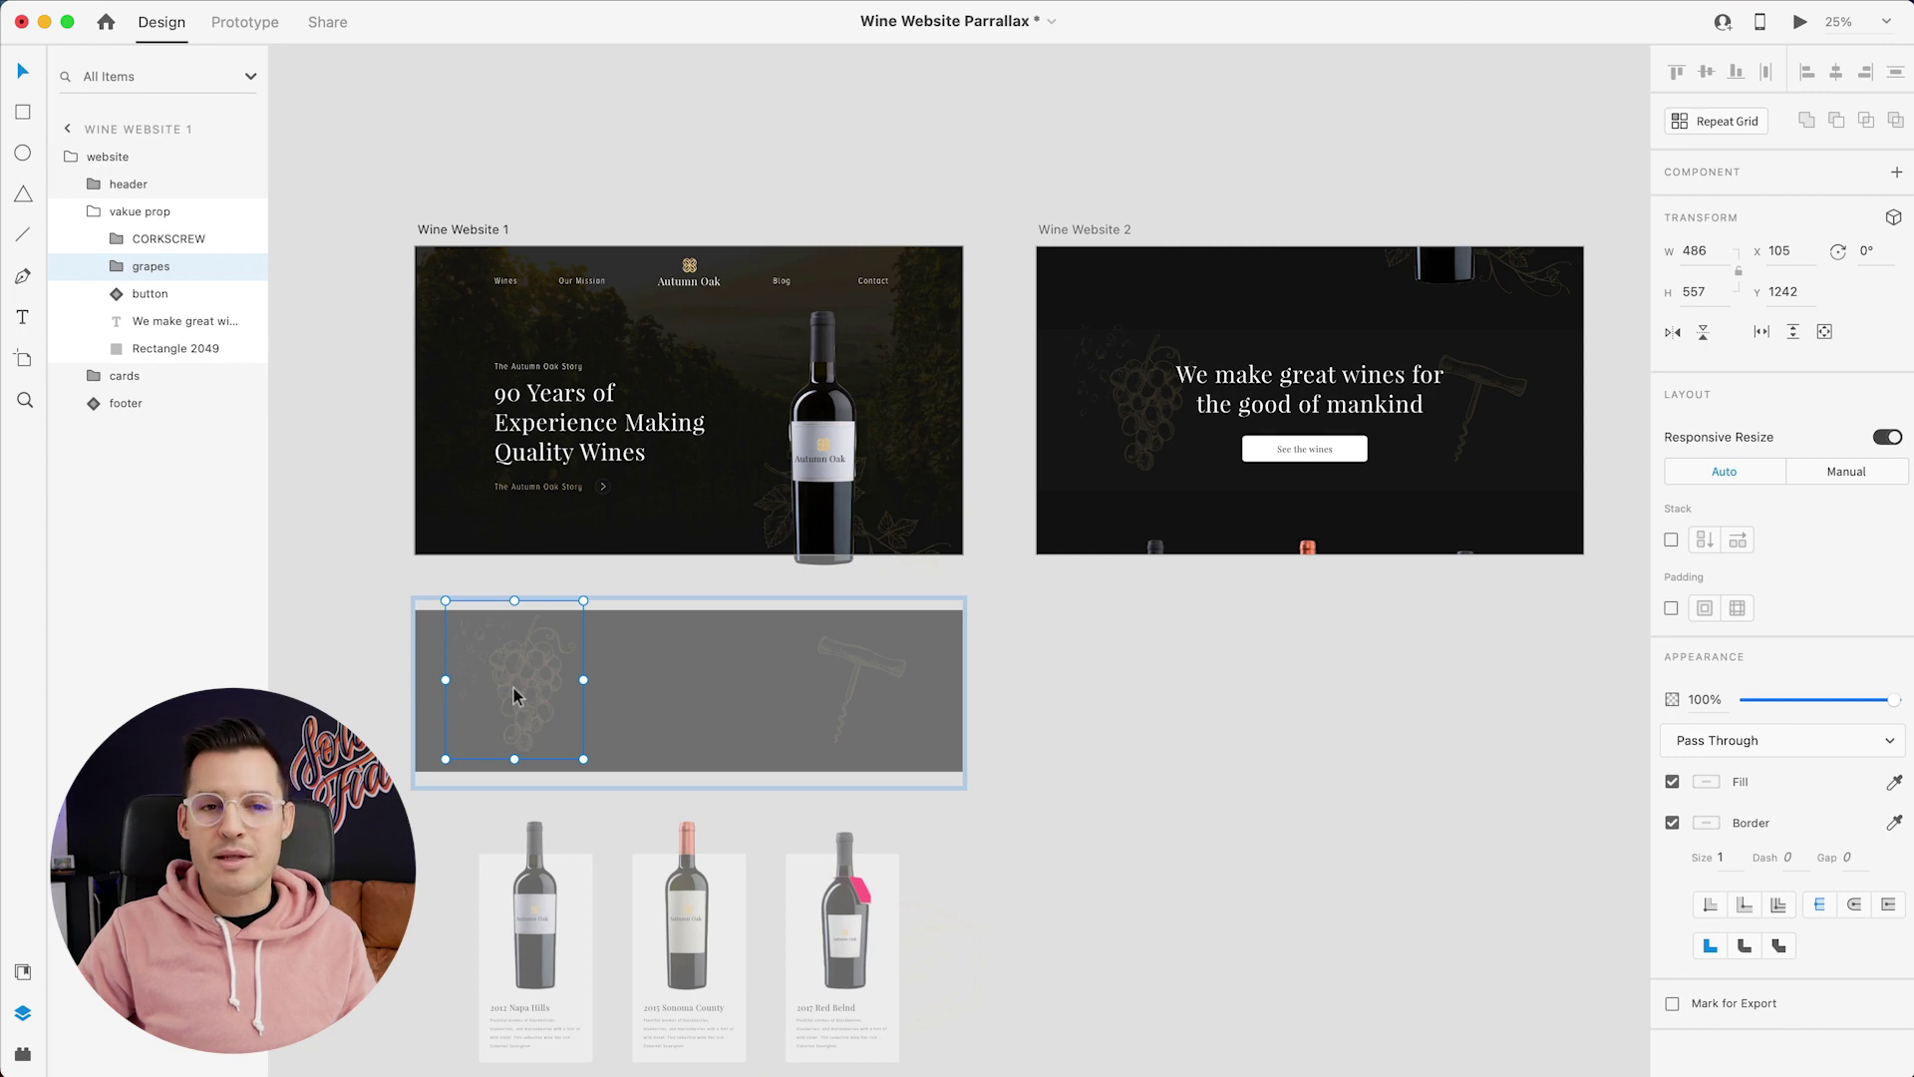
{"action": "left_click_drag", "start_coordinate": [515, 696], "coordinate": [400, 688]}
{"action": "left_click_drag", "start_coordinate": [881, 680], "coordinate": [996, 688]}
{"action": "left_click_drag", "start_coordinate": [1357, 679], "coordinate": [1225, 699]}
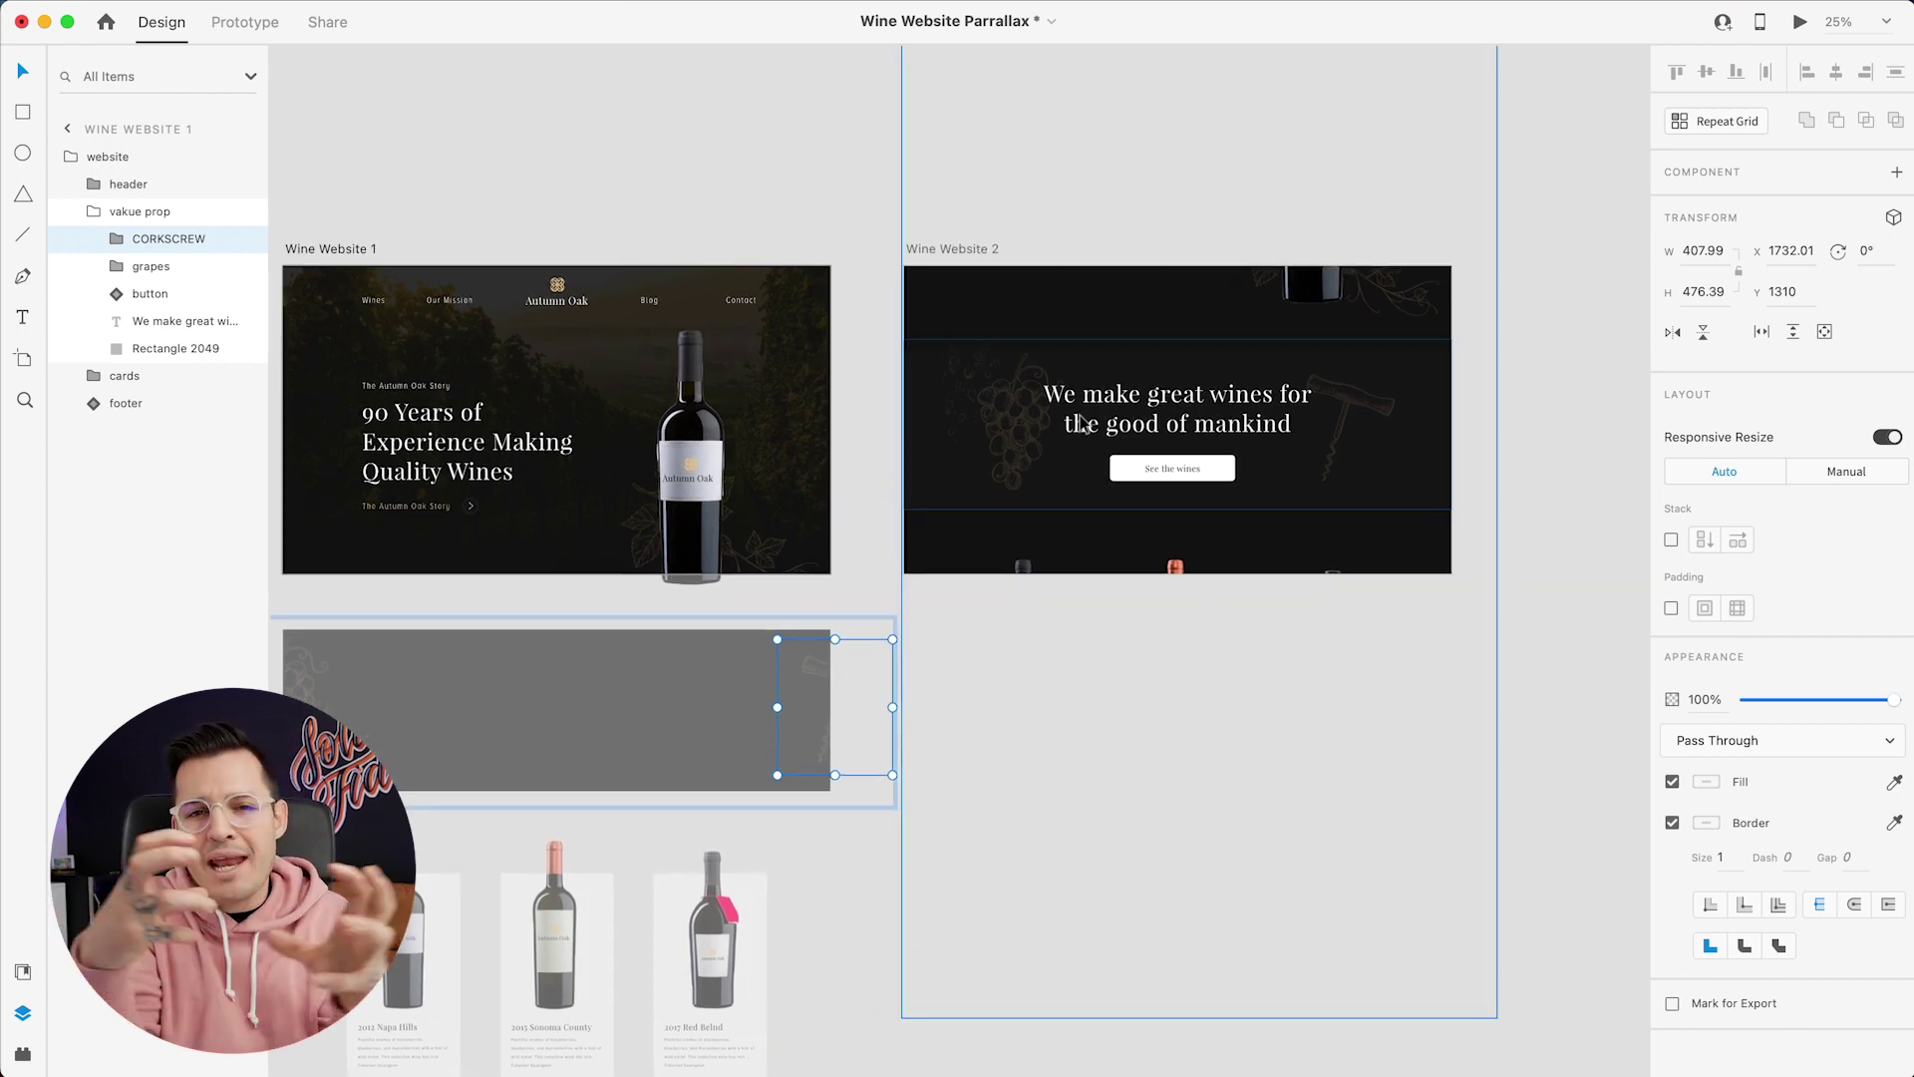
On Wine Website 2, raise the hero bottle (Mask Group 1) and shift the heading text left
{"action": "left_click", "coordinate": [1100, 334]}
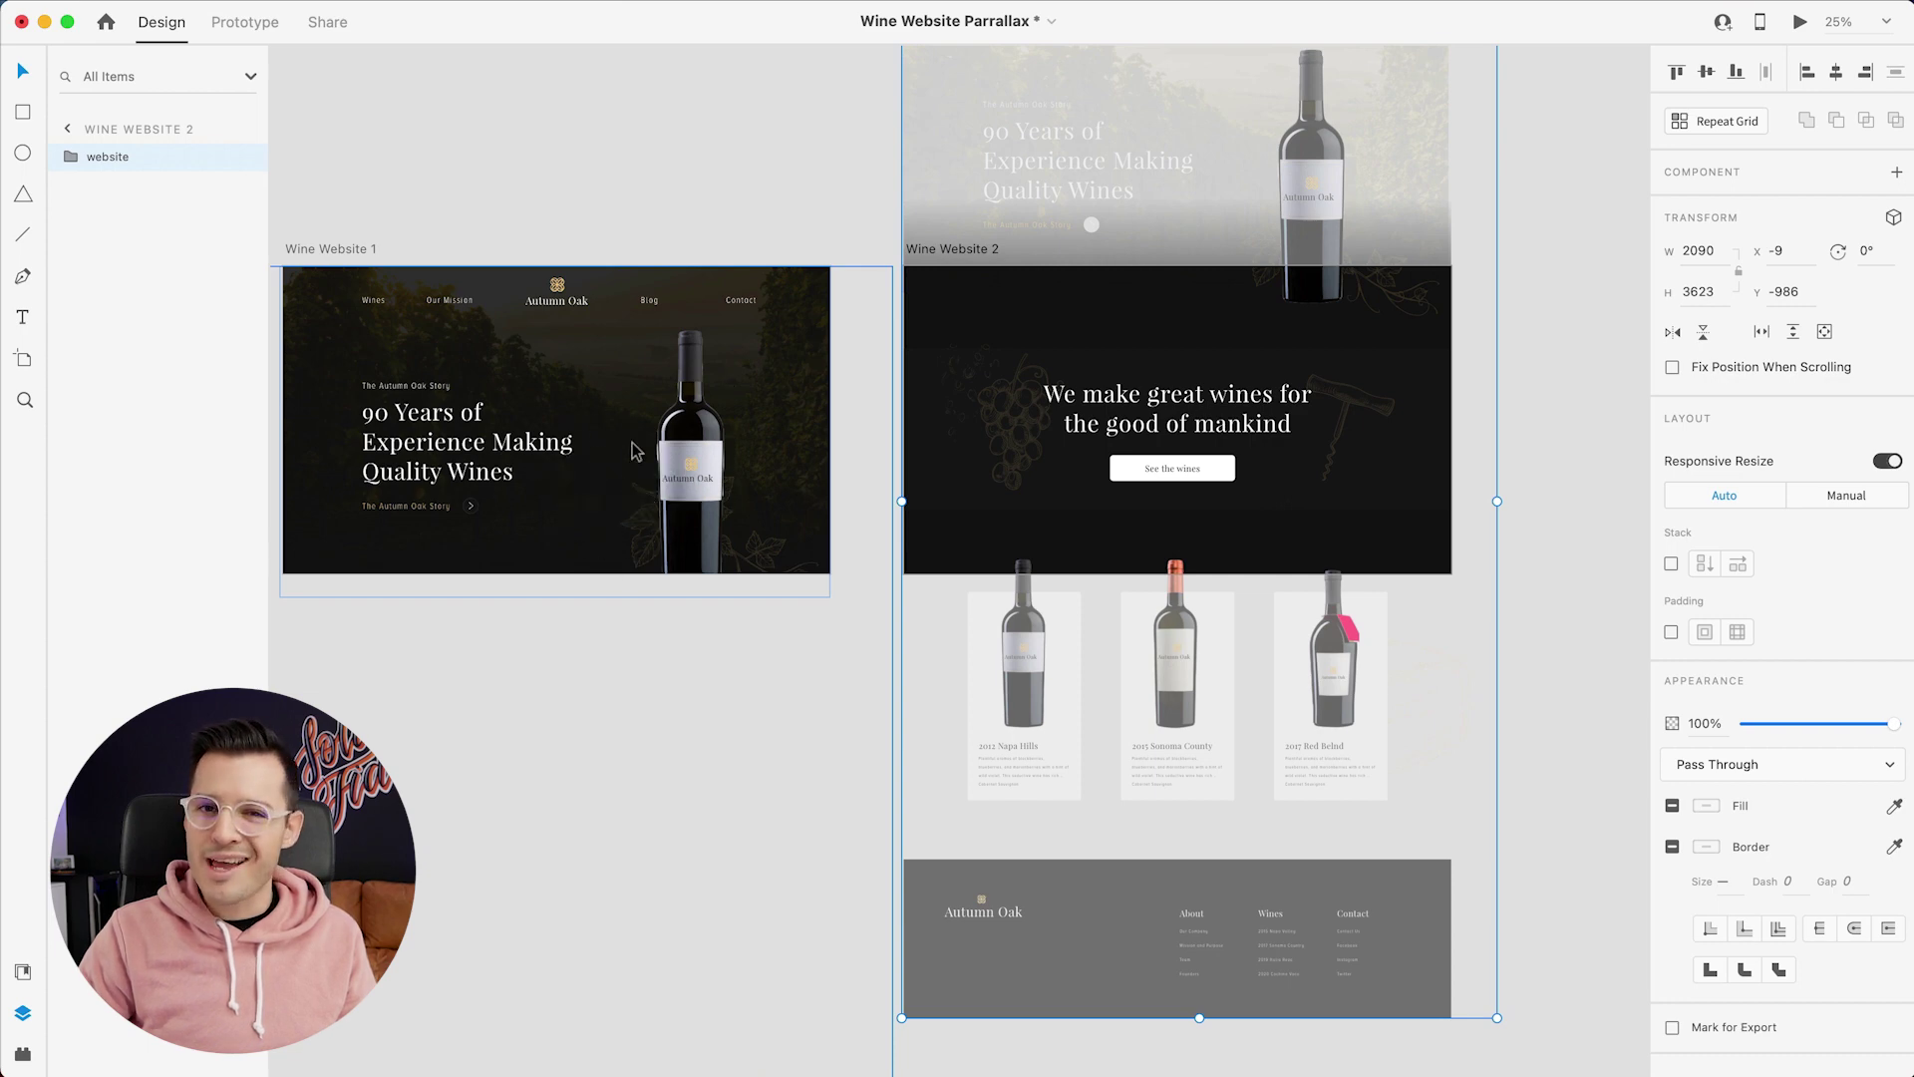
{"action": "scroll", "coordinate": [798, 215], "scroll_direction": "up", "scroll_amount": 3}
{"action": "scroll", "coordinate": [797, 215], "scroll_direction": "right", "scroll_amount": 2}
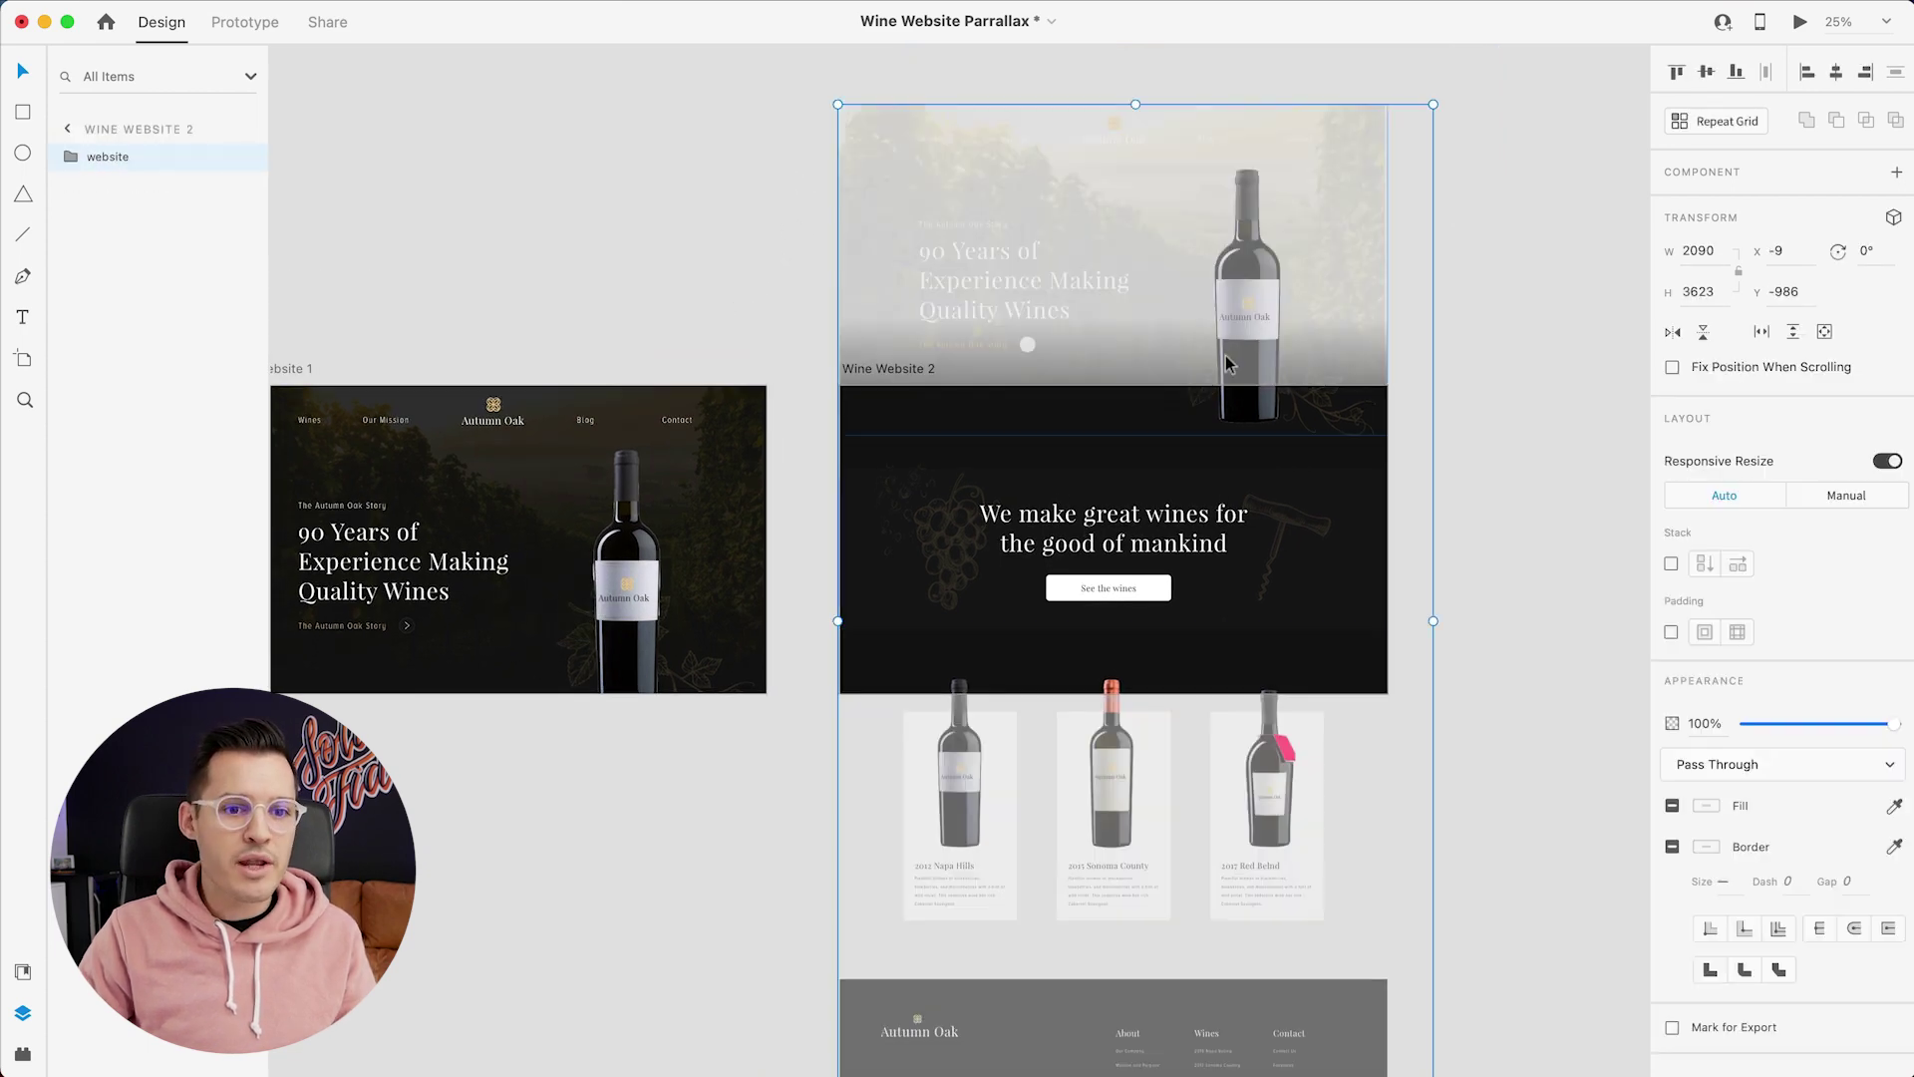
{"action": "double_click", "coordinate": [1240, 323]}
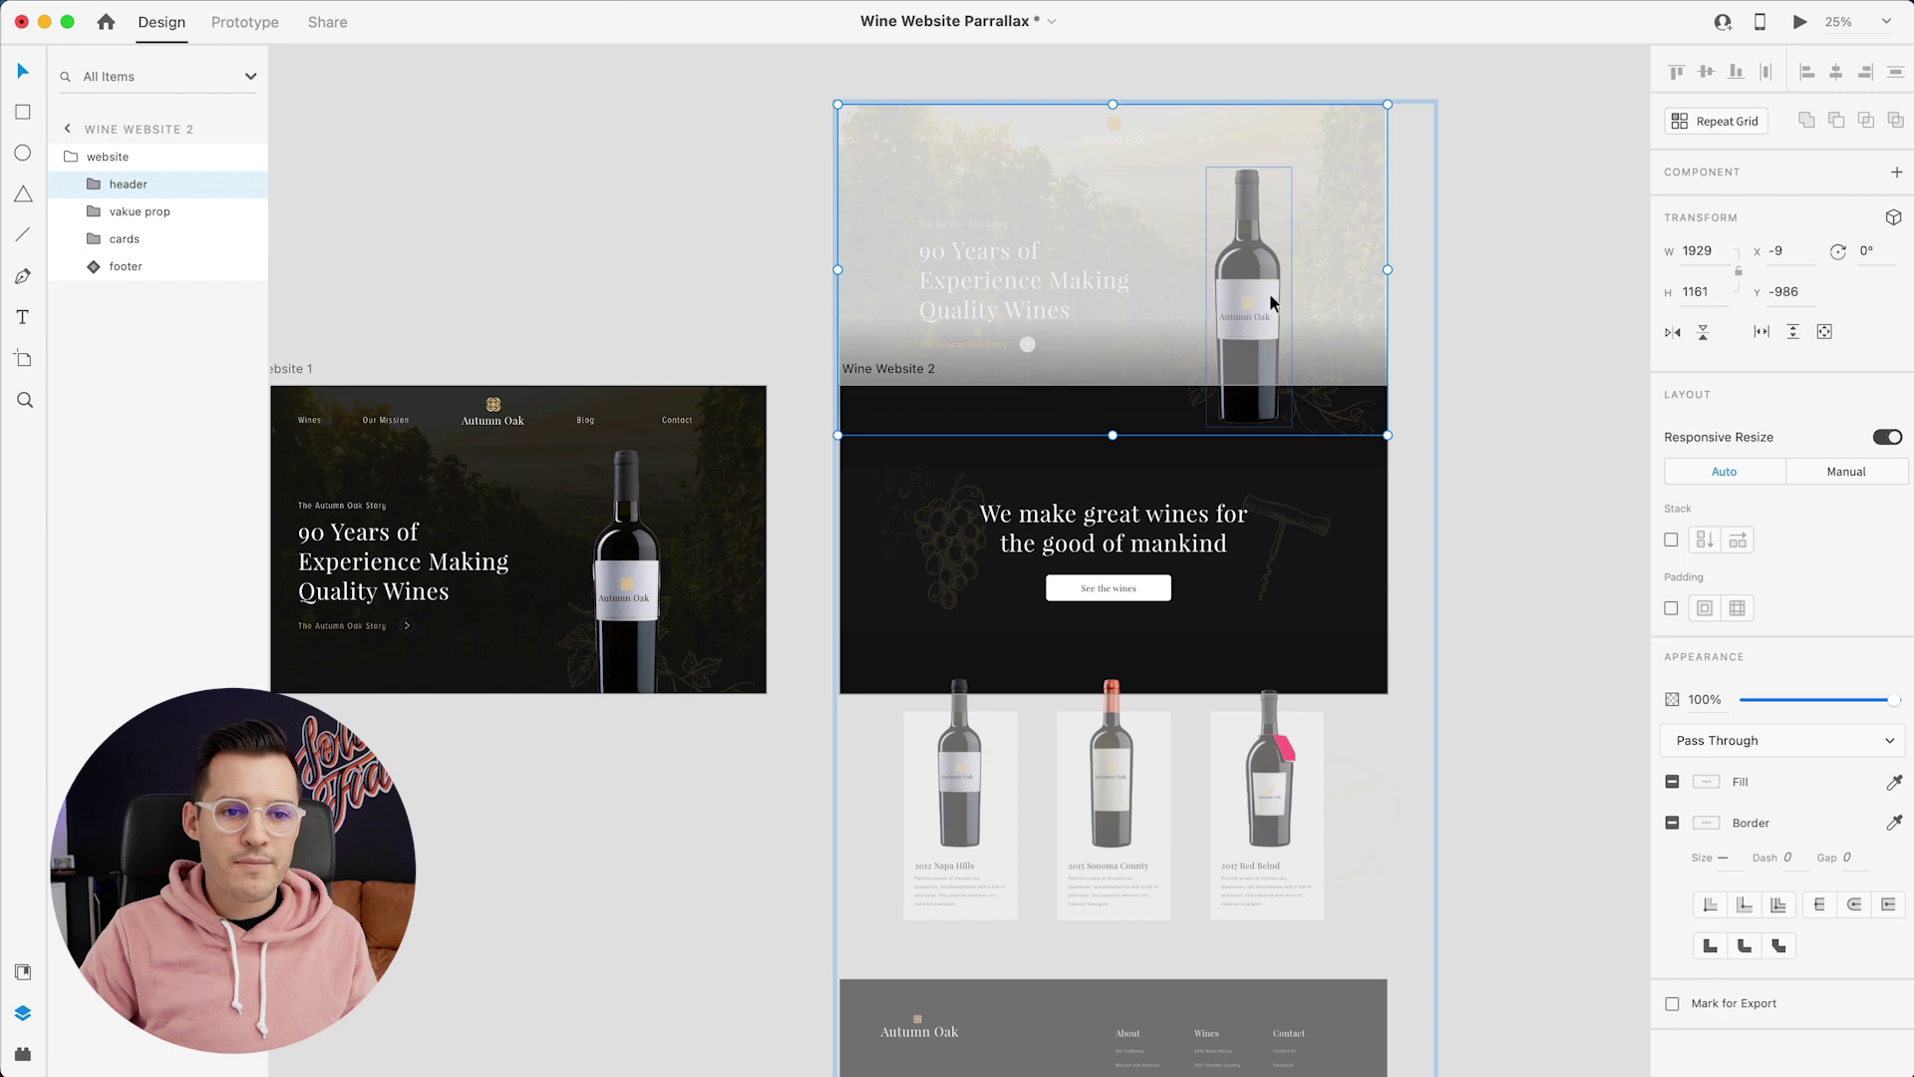
{"action": "double_click", "coordinate": [1271, 291]}
{"action": "left_click_drag", "start_coordinate": [1265, 335], "coordinate": [1266, 188]}
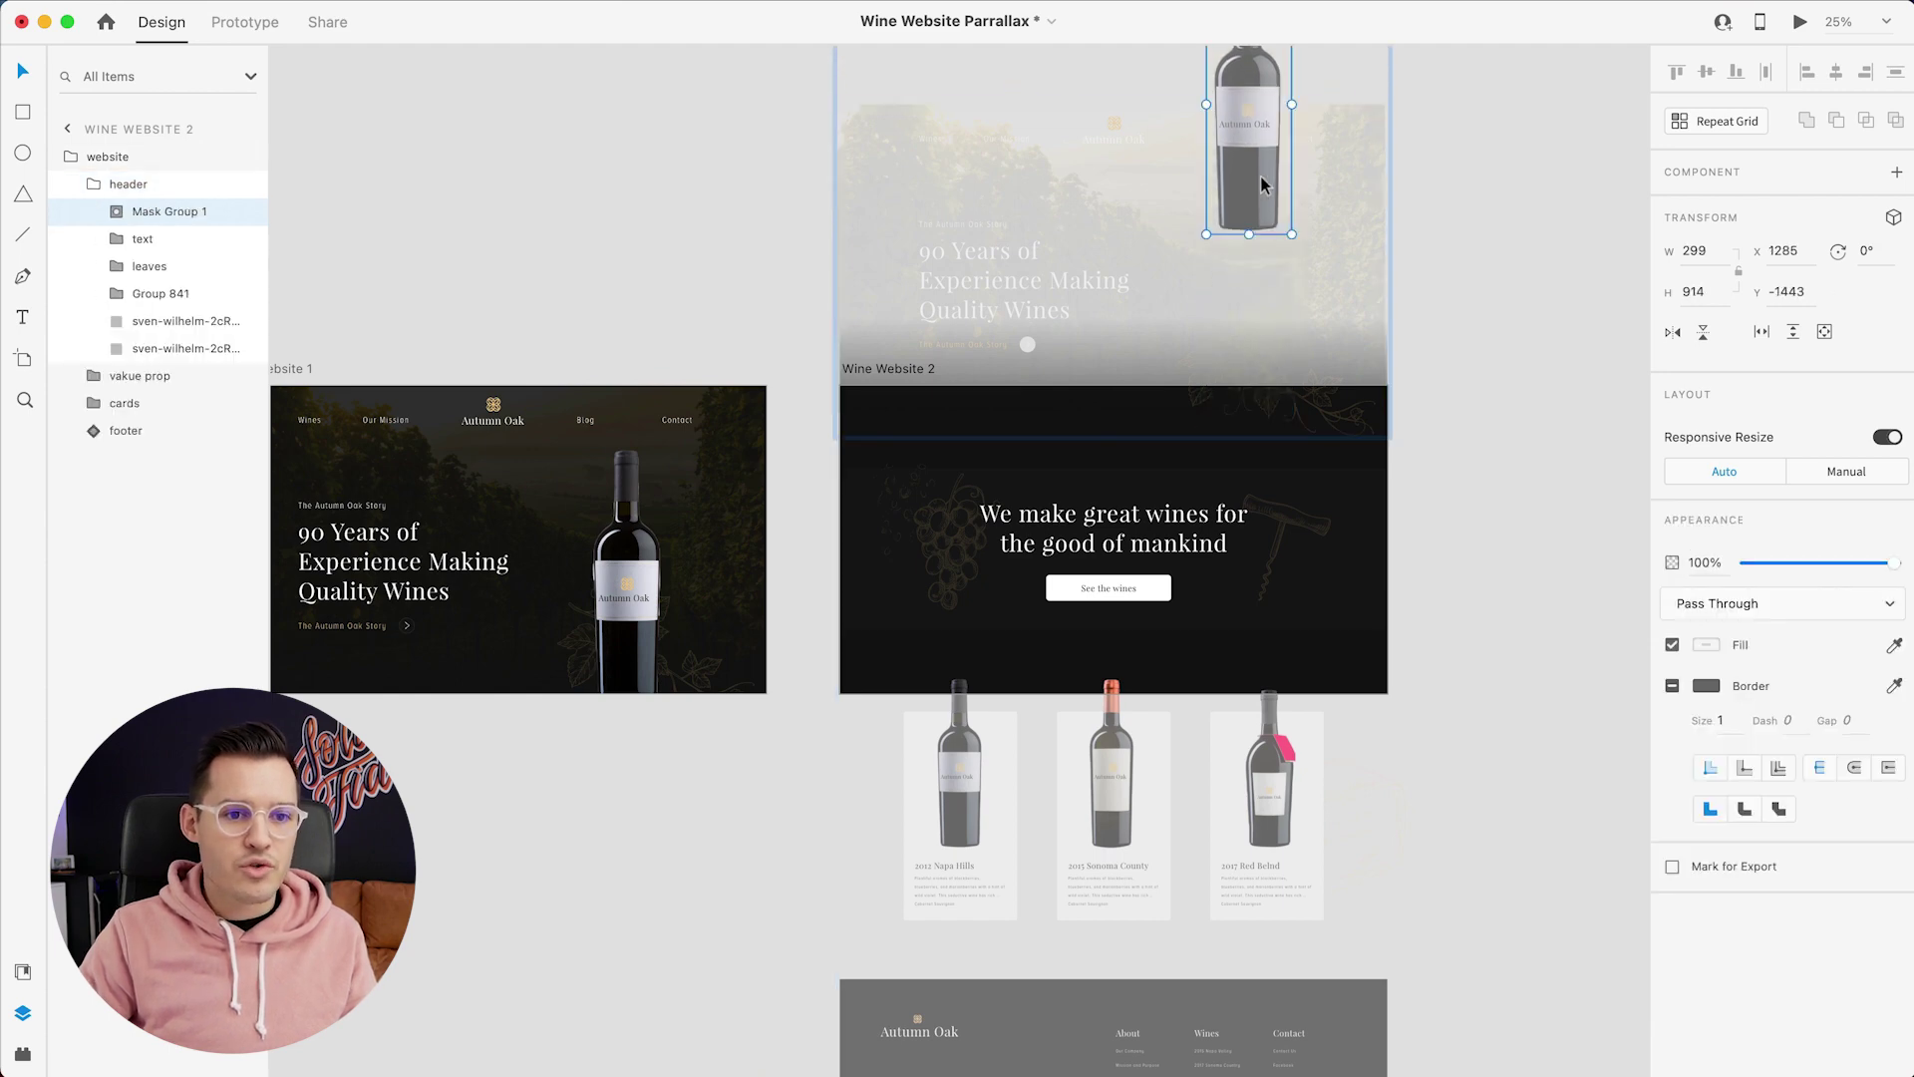
{"action": "left_click_drag", "start_coordinate": [1061, 297], "coordinate": [757, 297]}
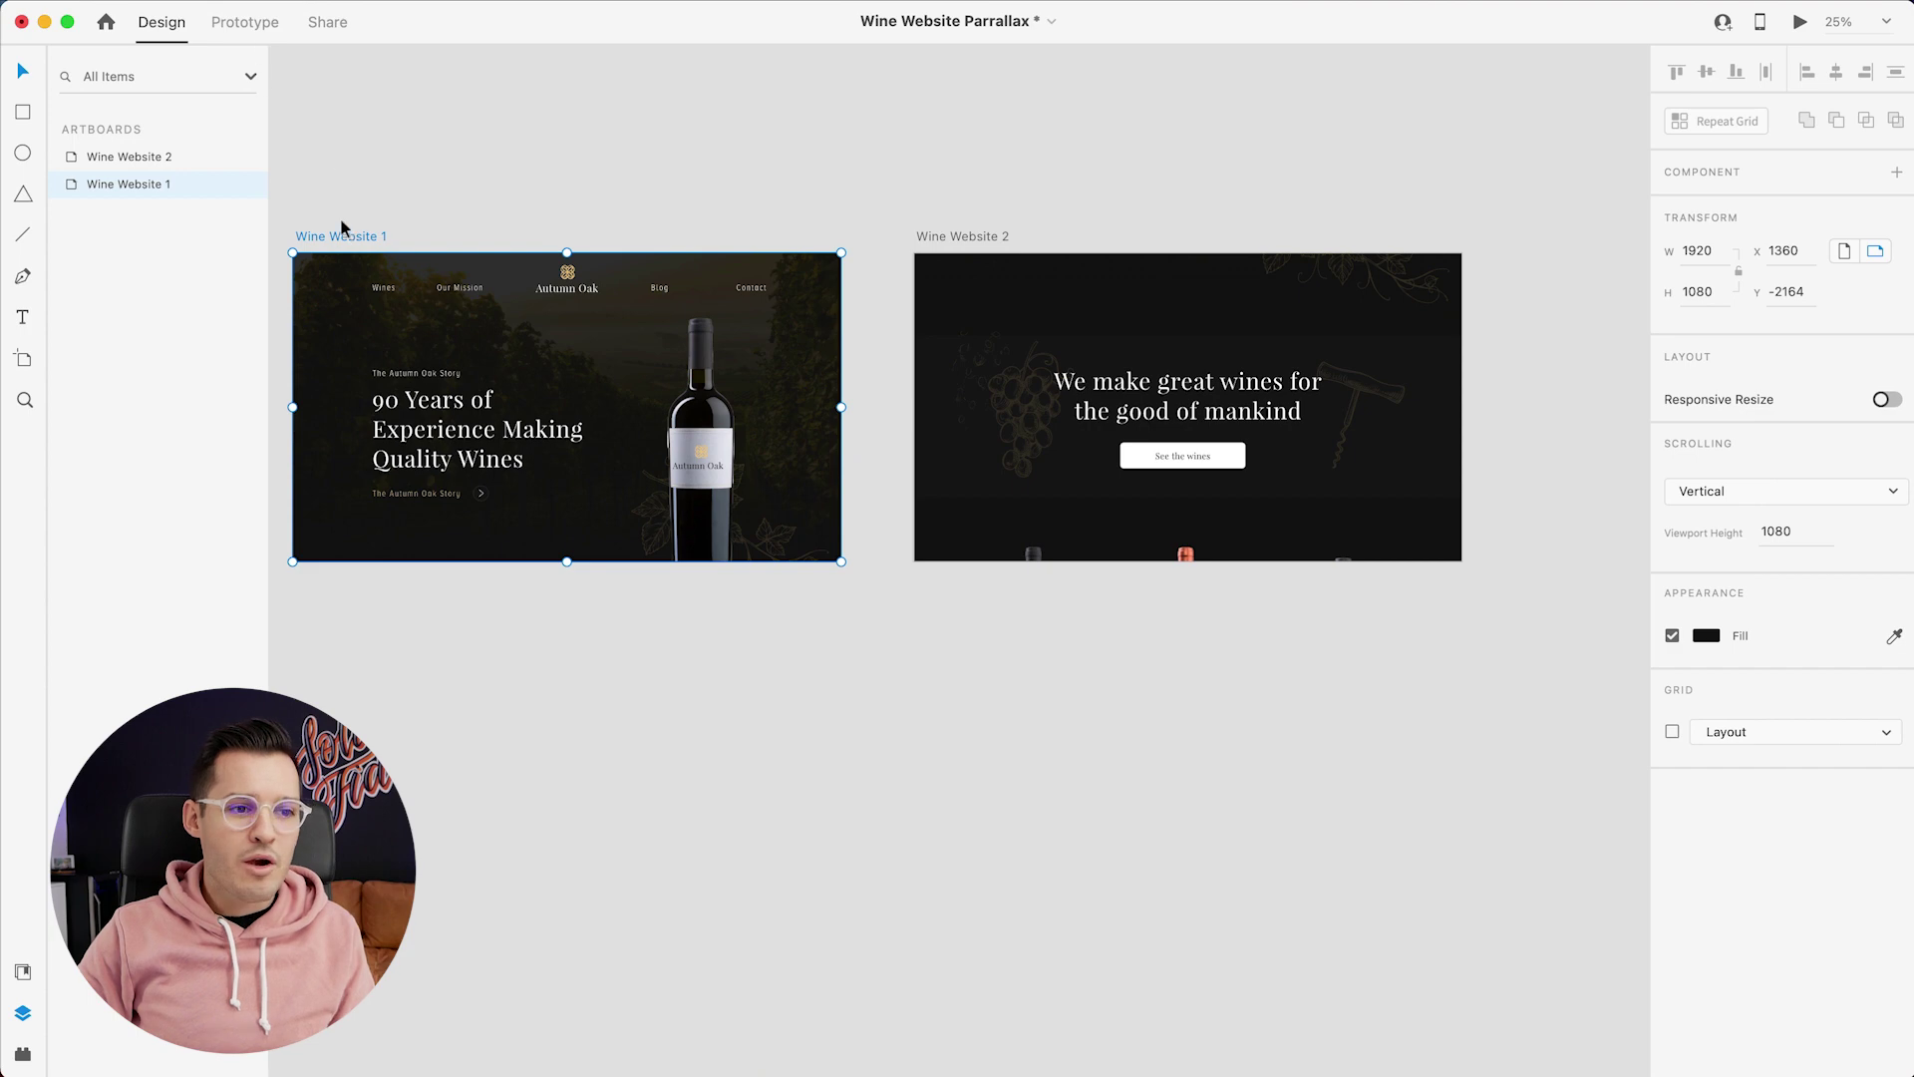
Link Wine Website 1 to Wine Website 2 on the Down arrow key with 3 s Ease In-Out Auto-Animate
{"action": "left_click", "coordinate": [254, 31]}
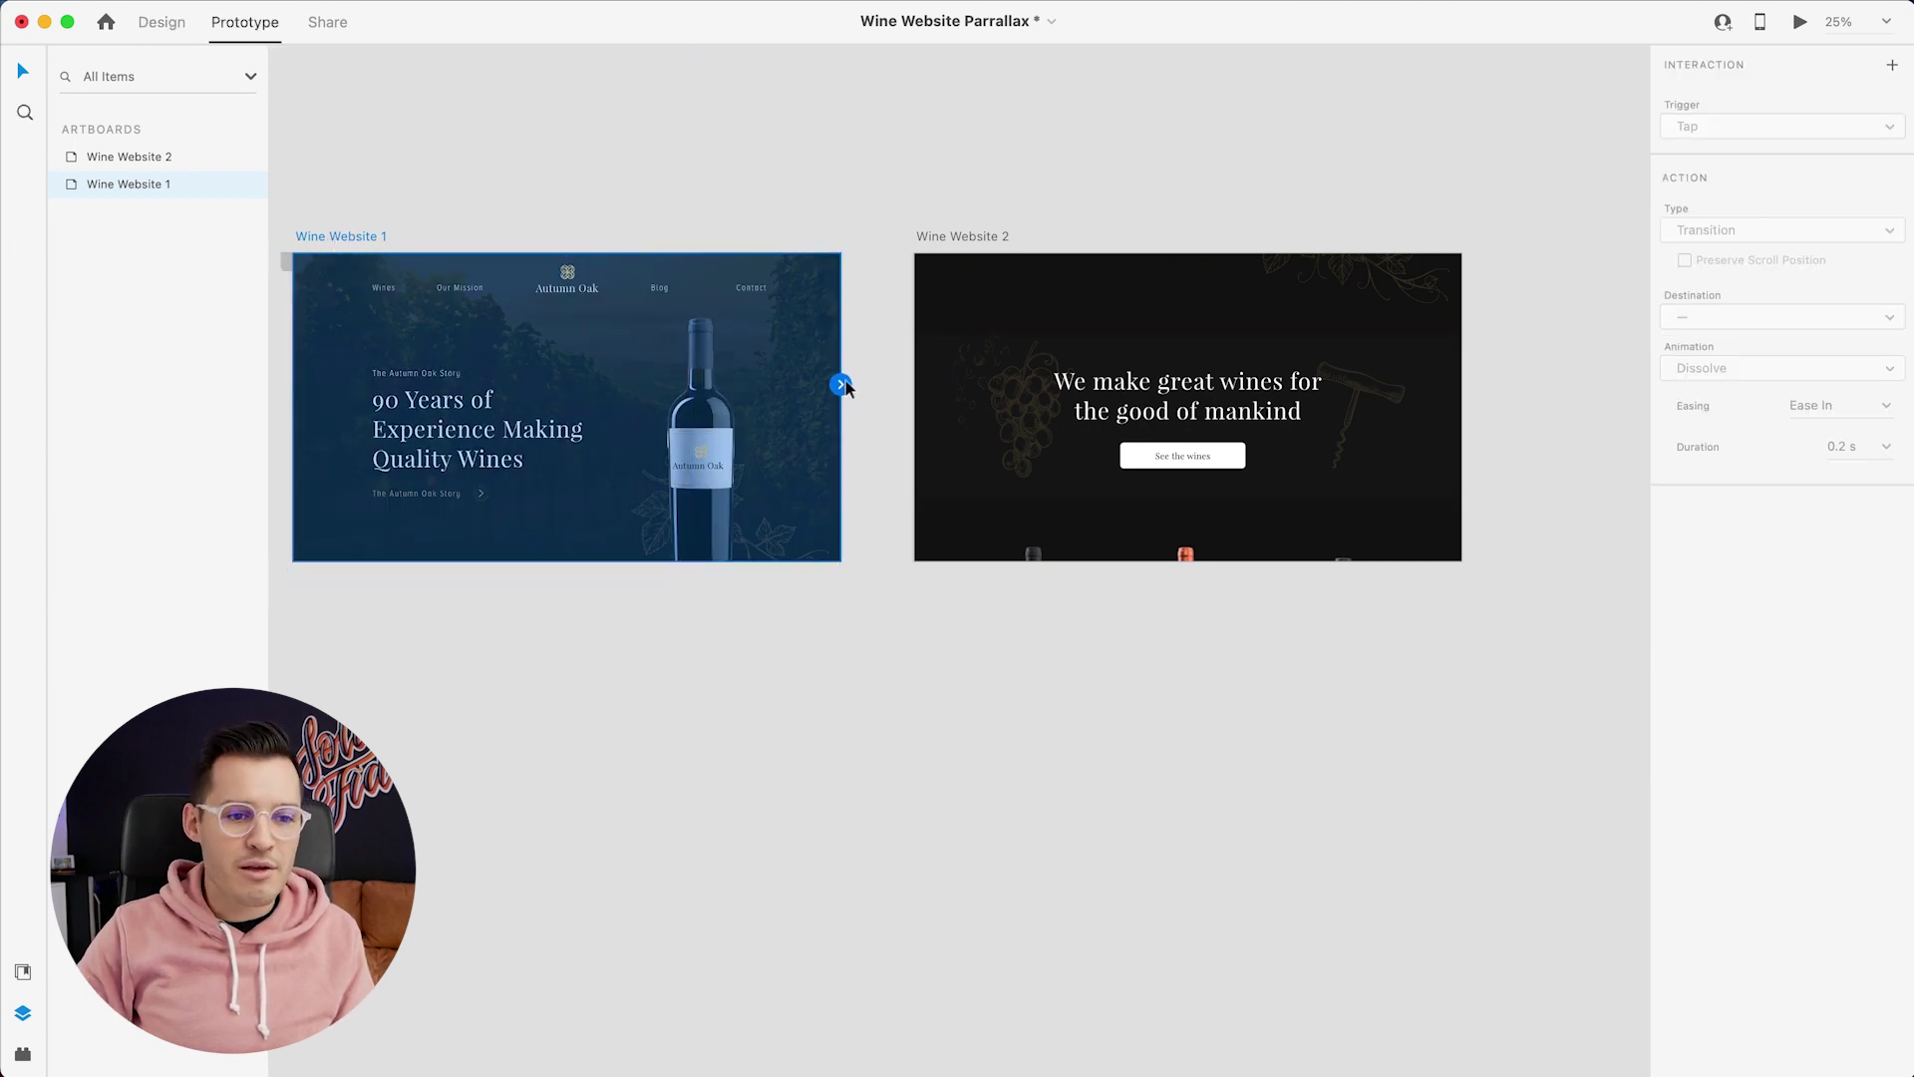
{"action": "left_click_drag", "start_coordinate": [841, 383], "coordinate": [1002, 382]}
{"action": "left_click", "coordinate": [1714, 127]}
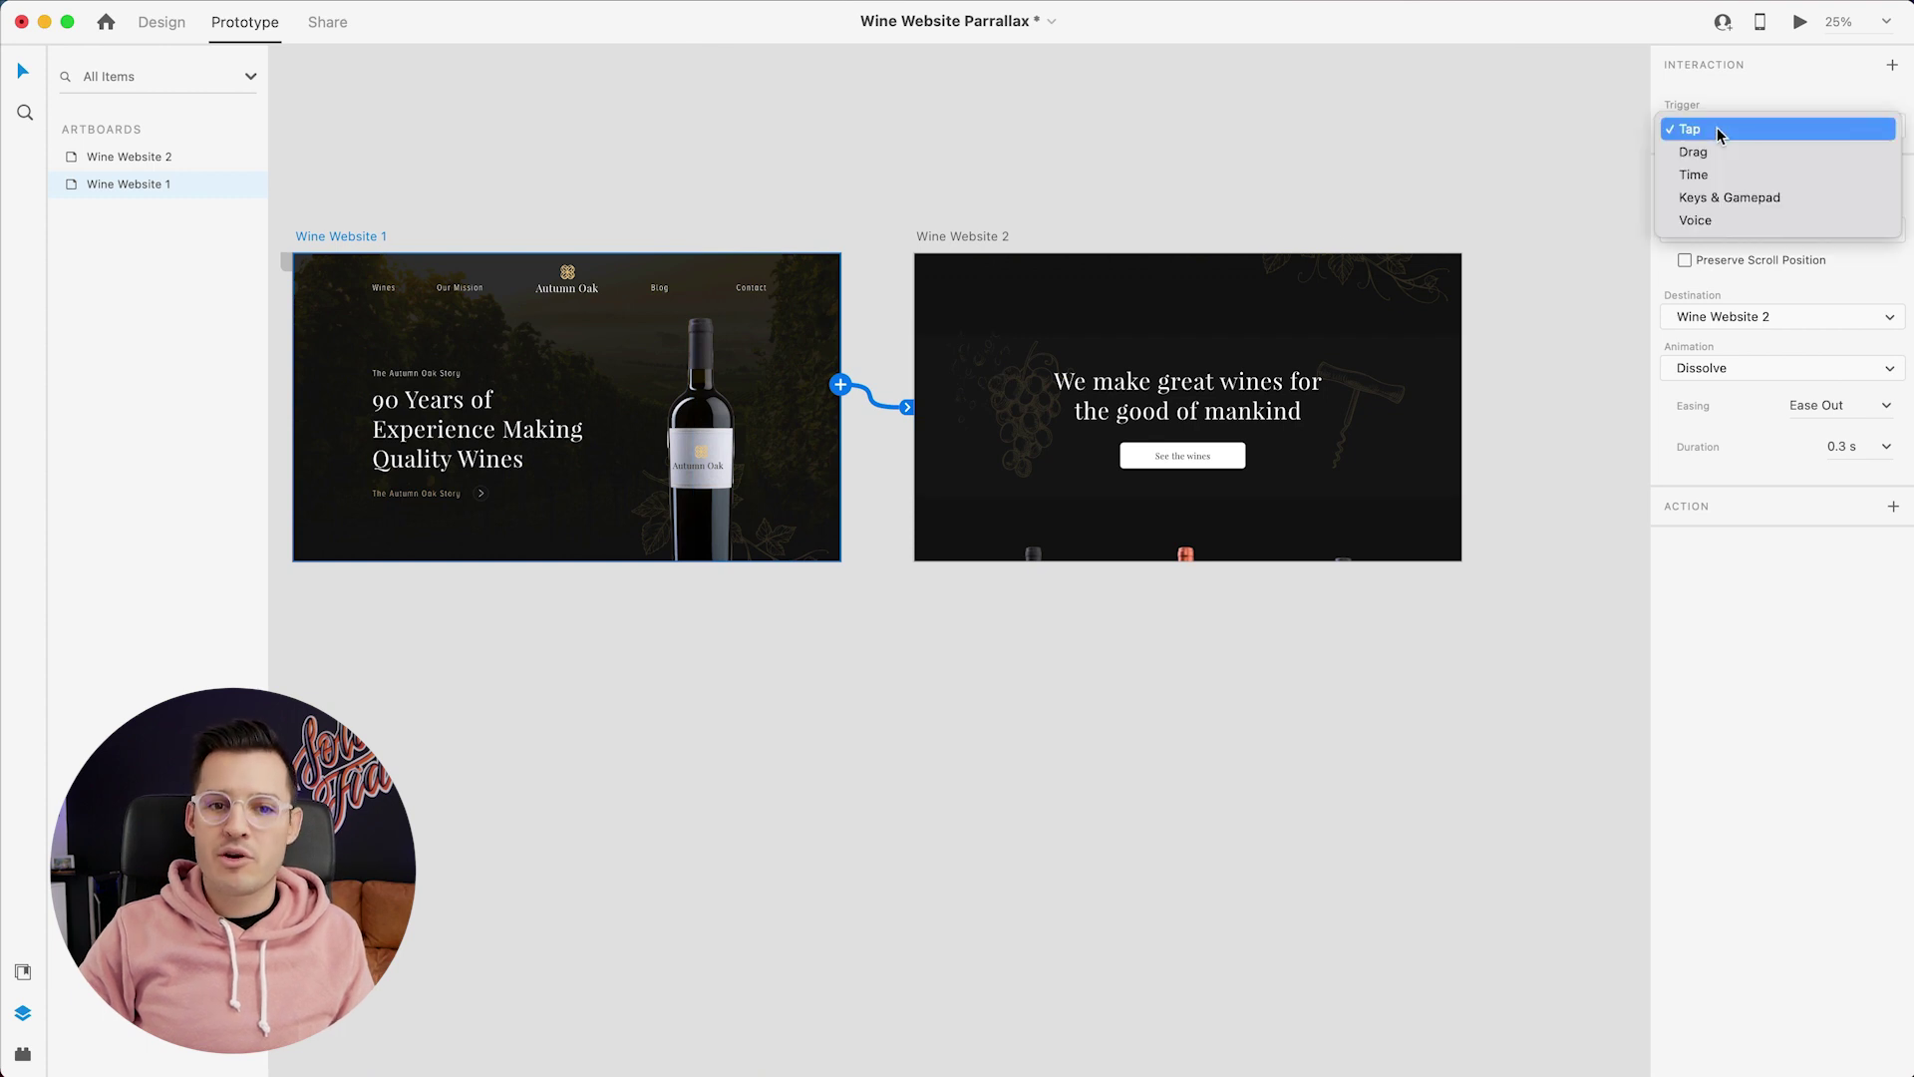
{"action": "left_click", "coordinate": [1750, 199]}
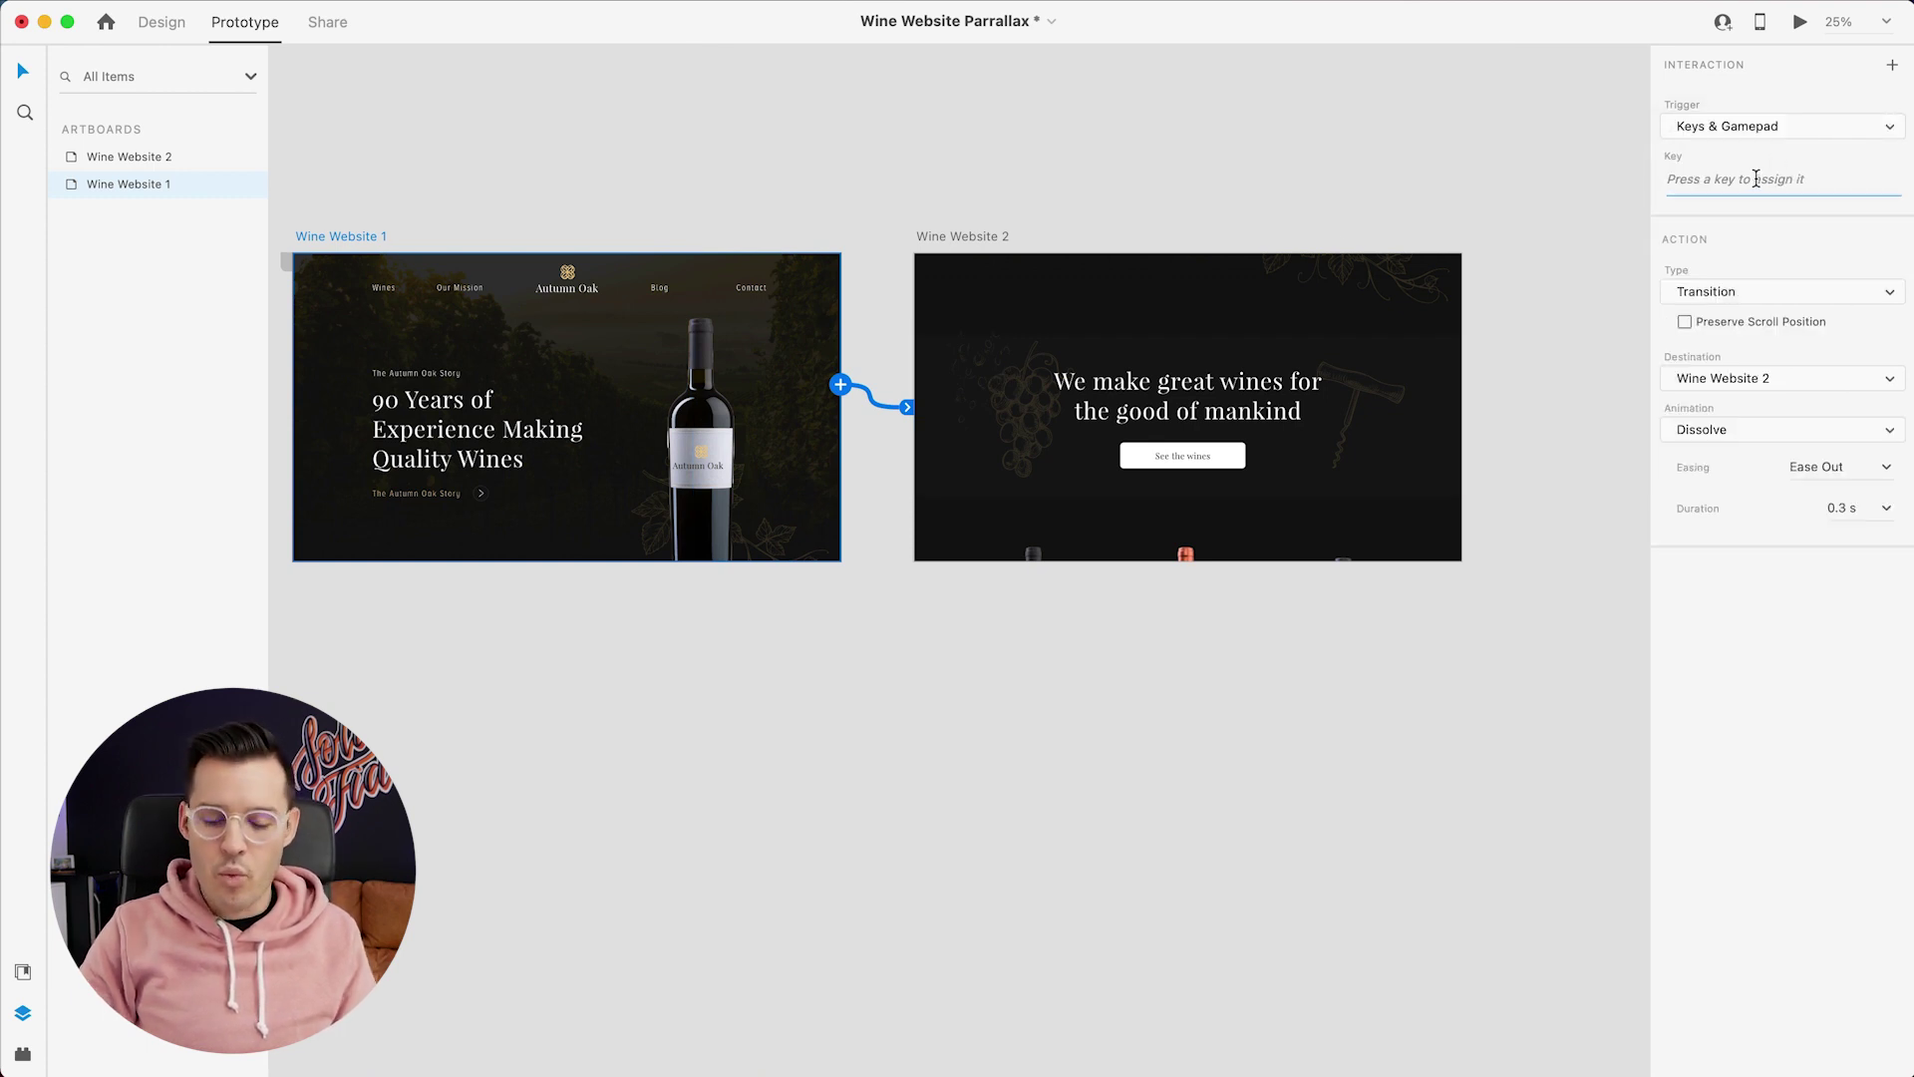
{"action": "key", "text": "Down"}
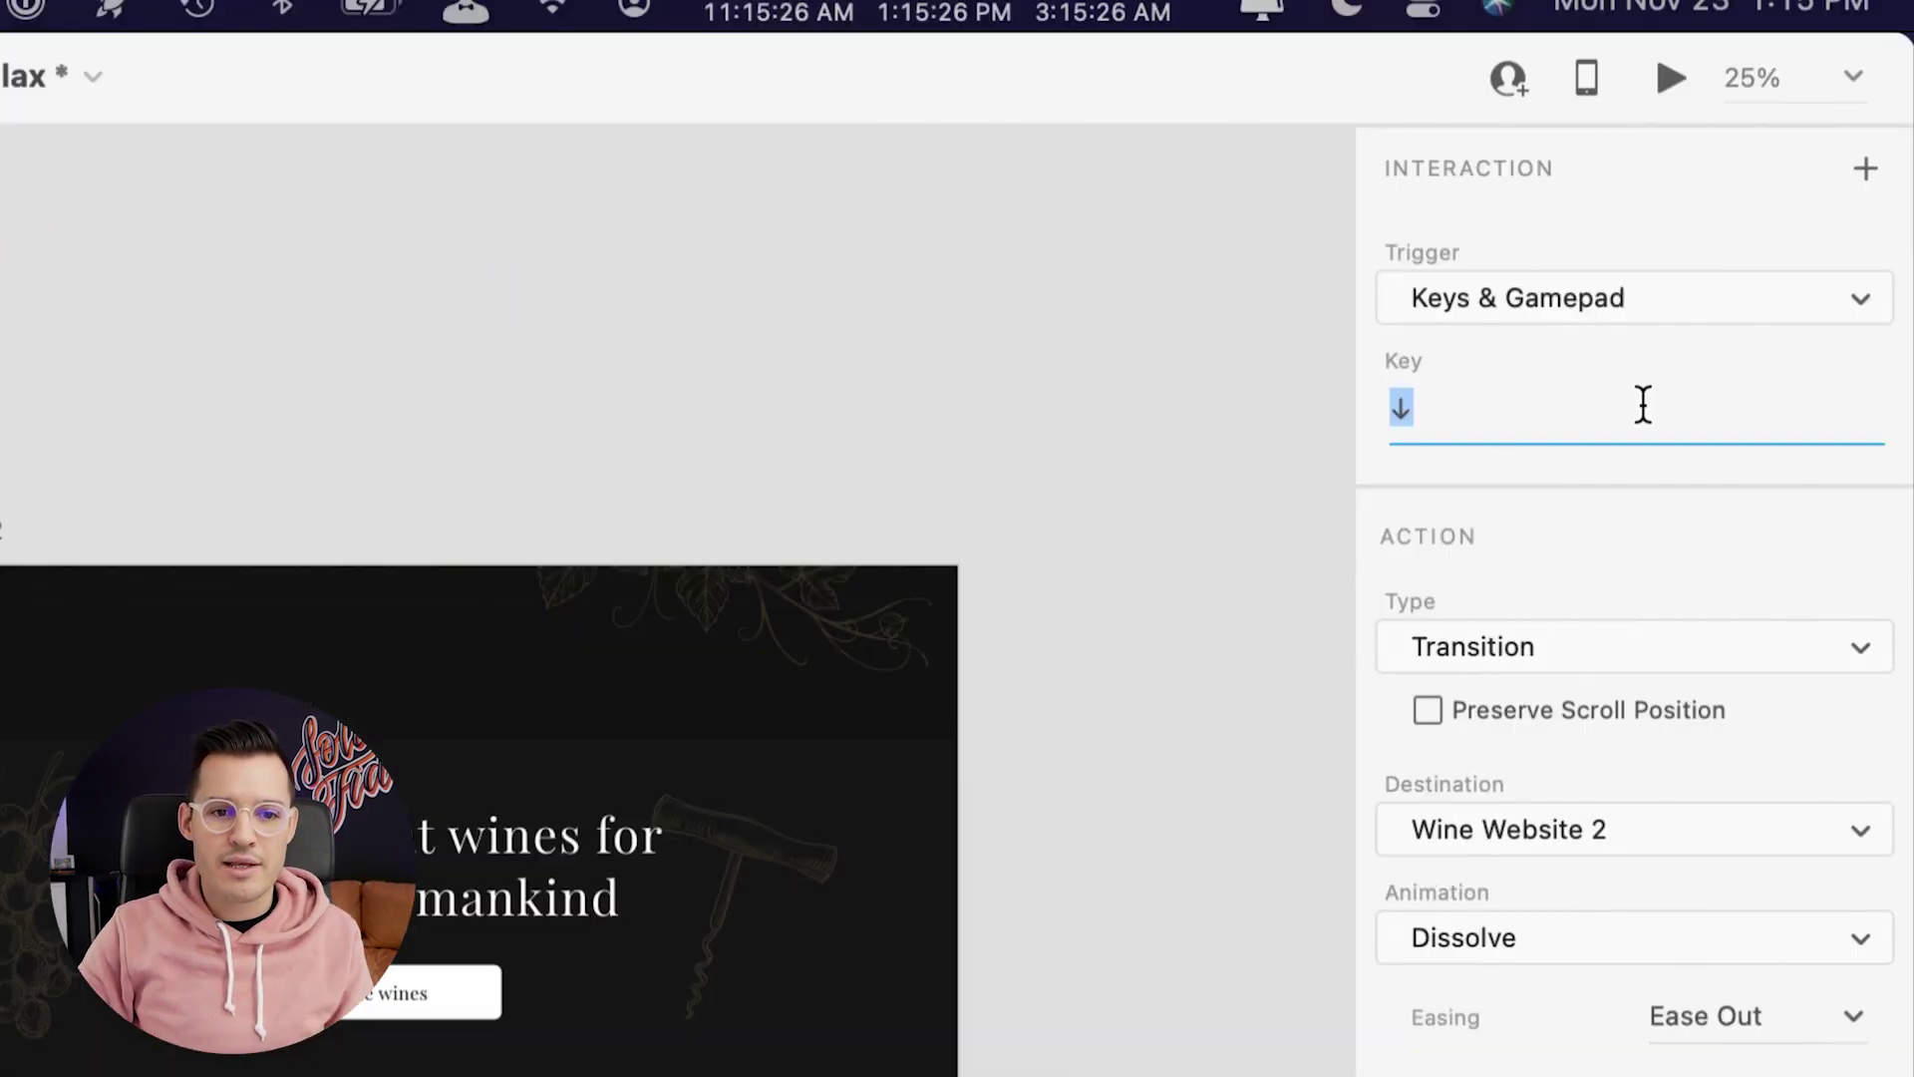
{"action": "left_click", "coordinate": [1601, 658]}
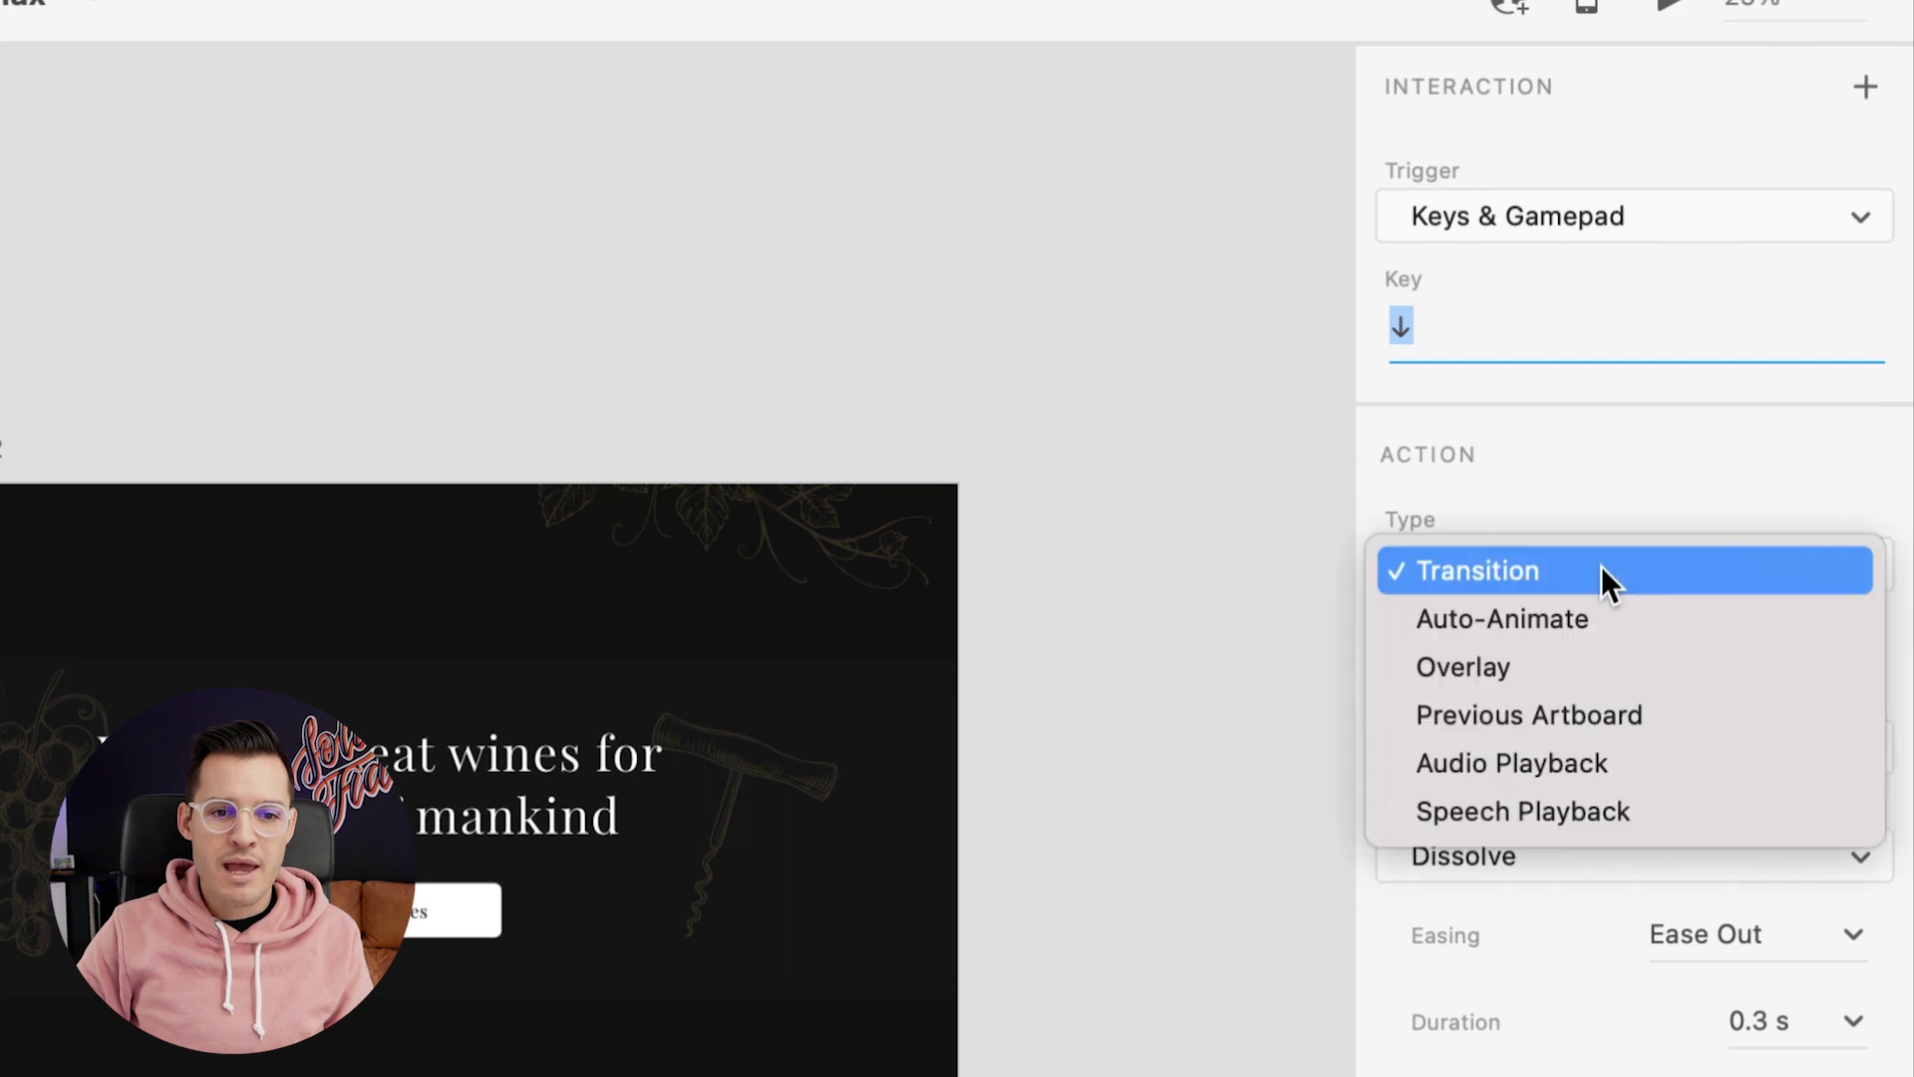
{"action": "left_click", "coordinate": [1593, 572]}
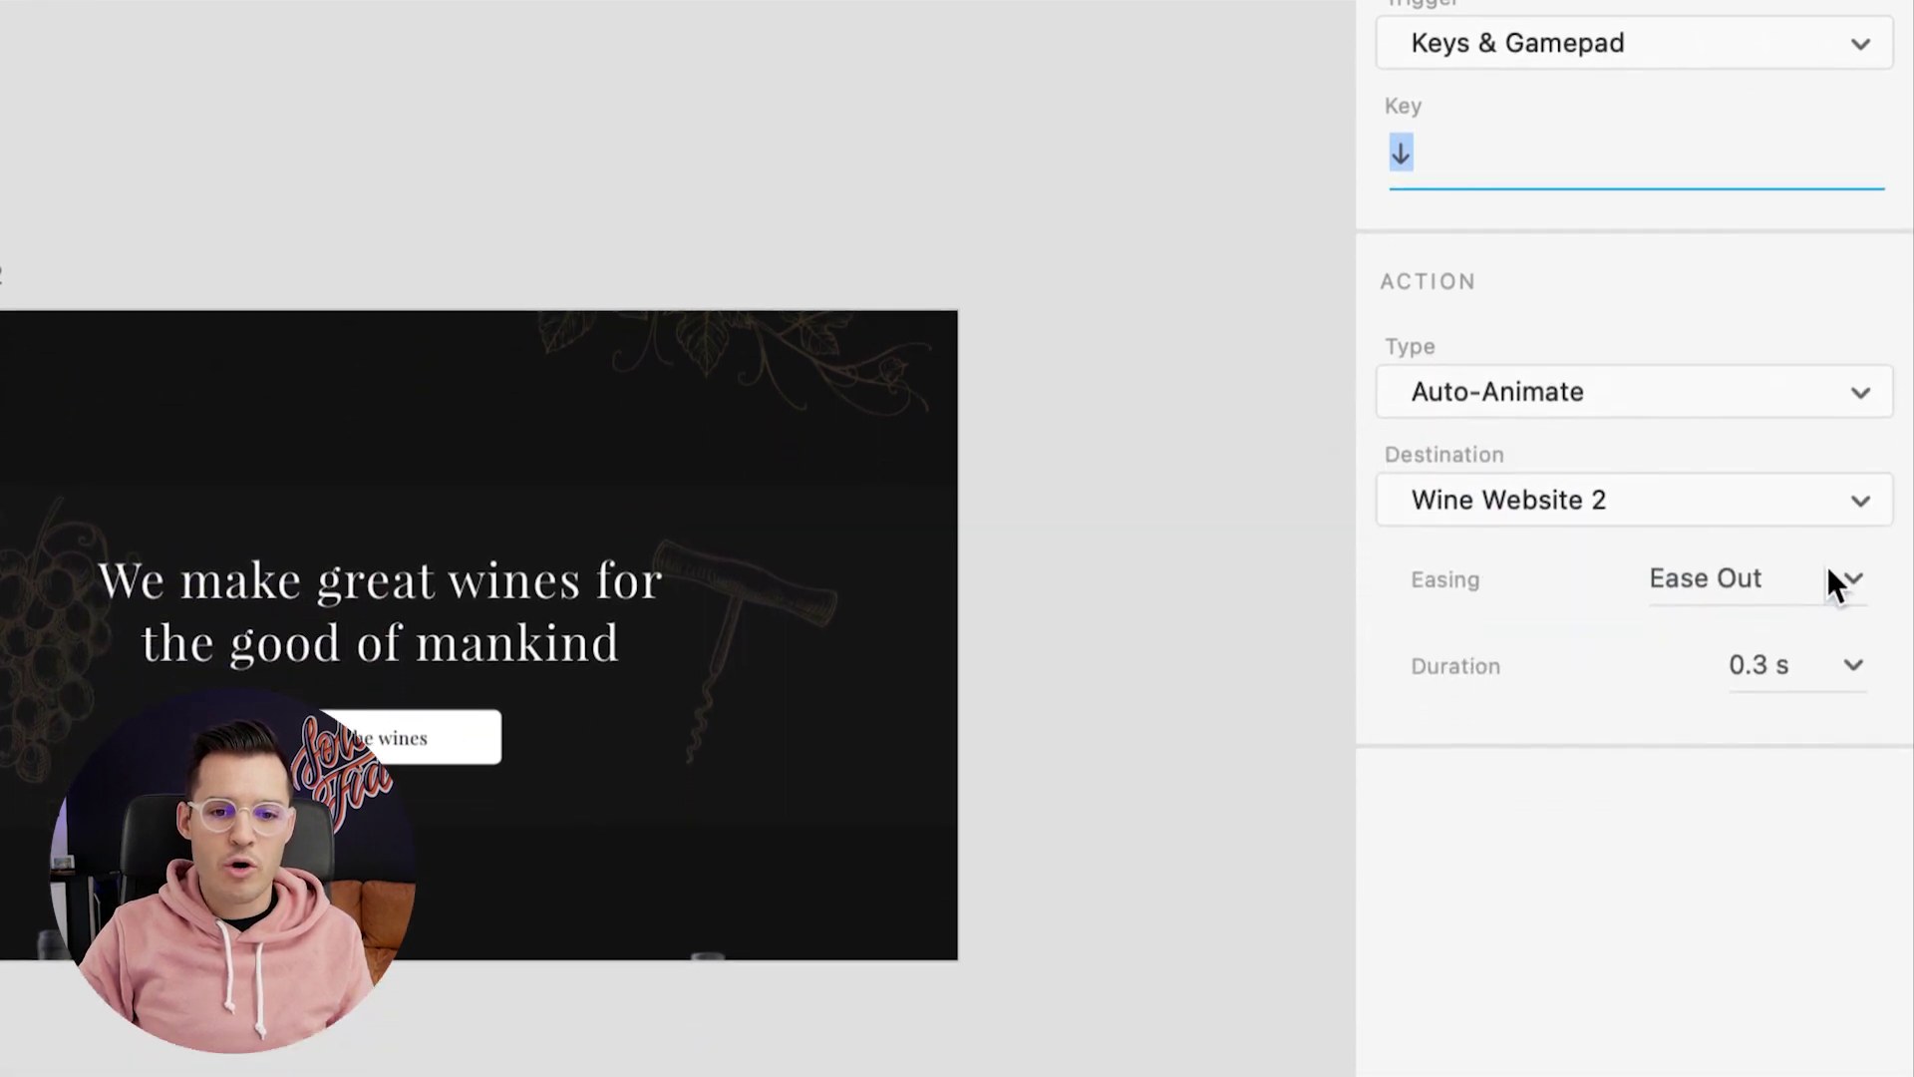
{"action": "left_click", "coordinate": [1846, 644]}
{"action": "left_click", "coordinate": [1805, 750]}
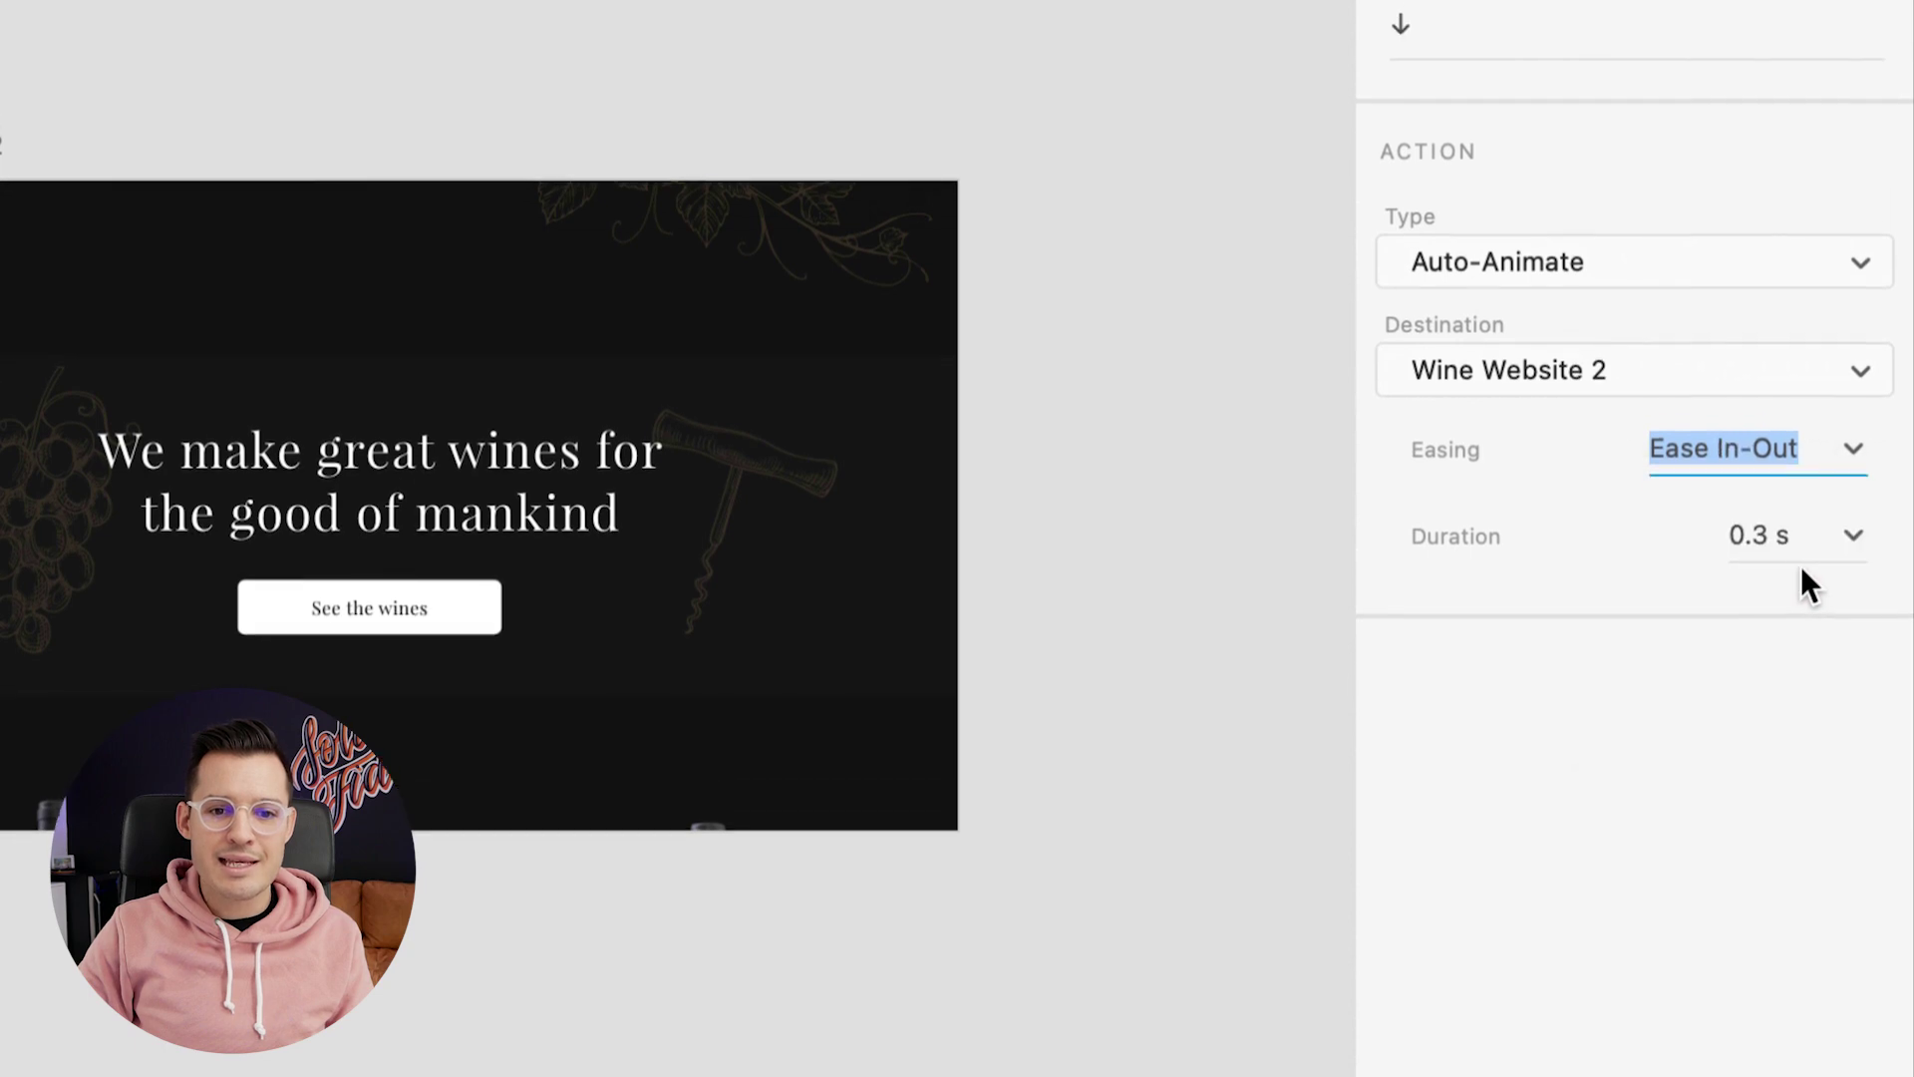
{"action": "left_click", "coordinate": [1755, 568]}
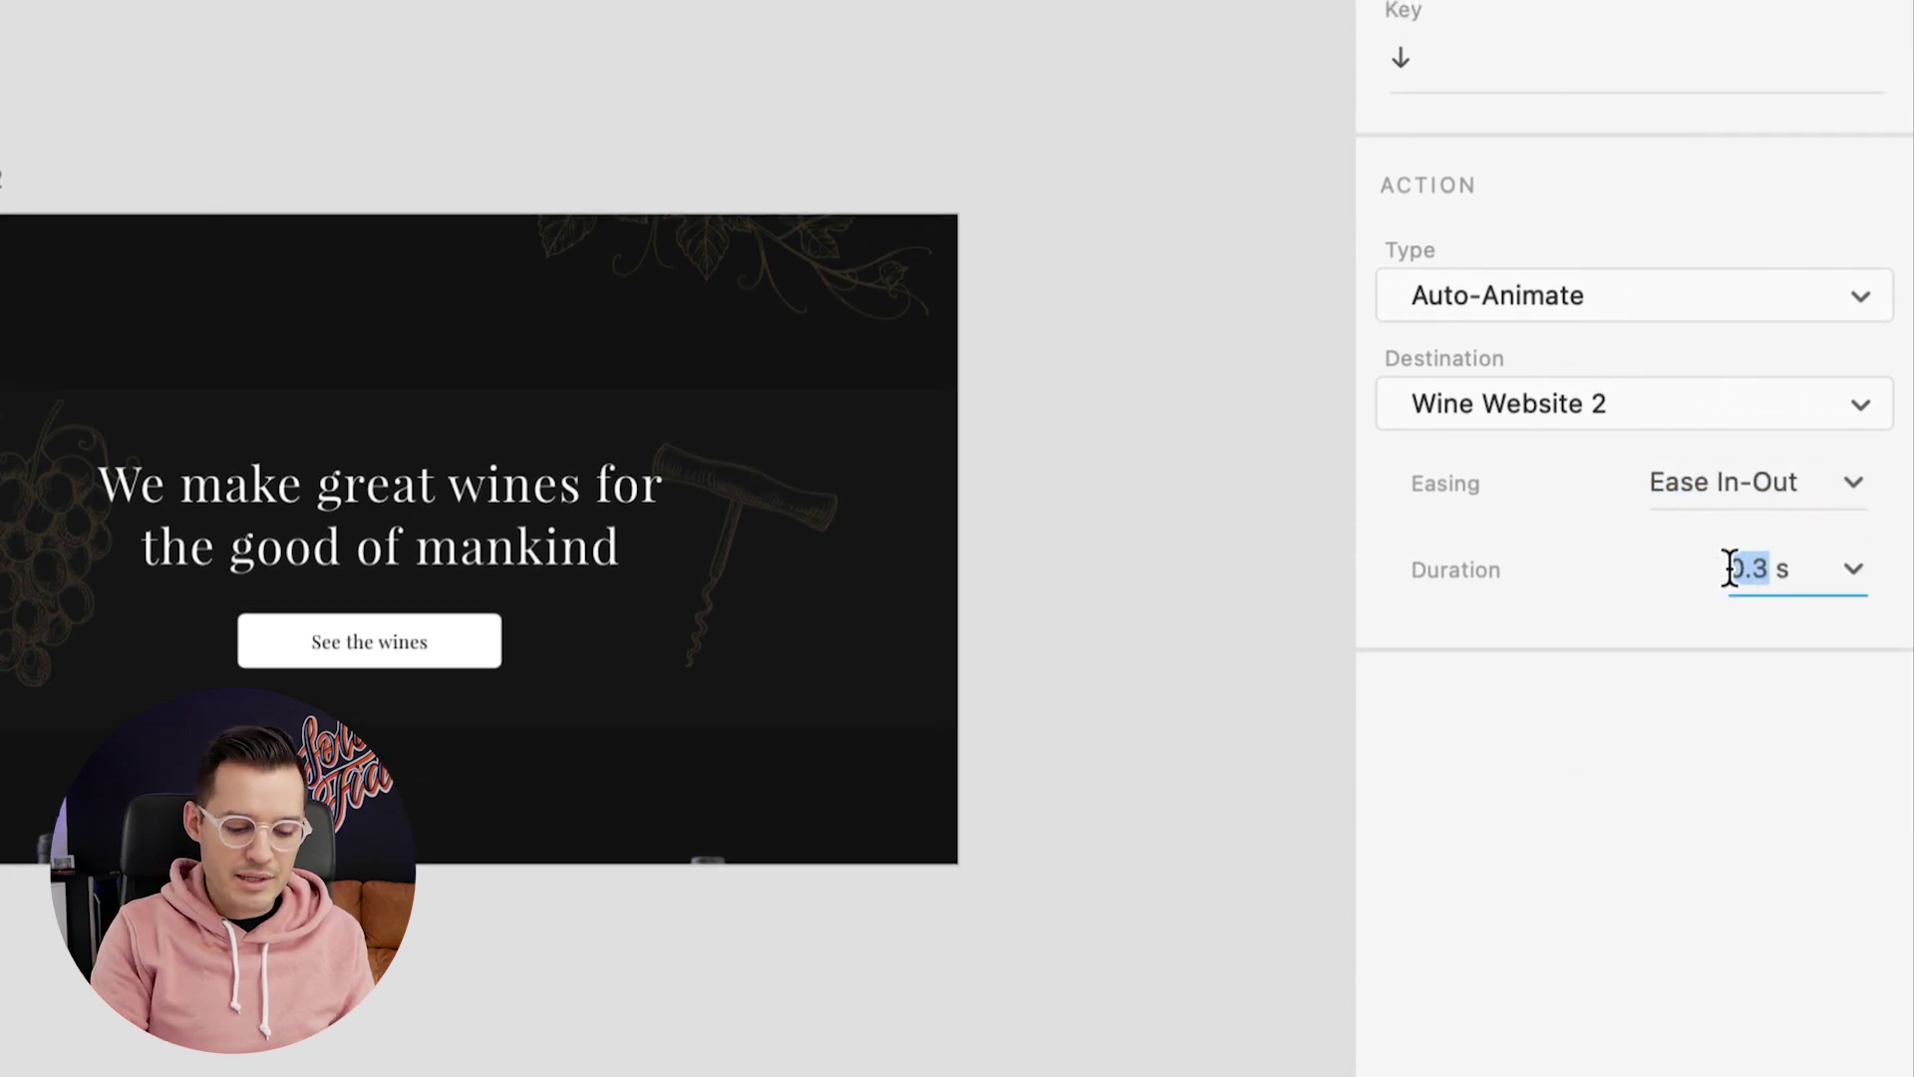
{"action": "type", "text": "3"}
{"action": "key", "text": "Return"}
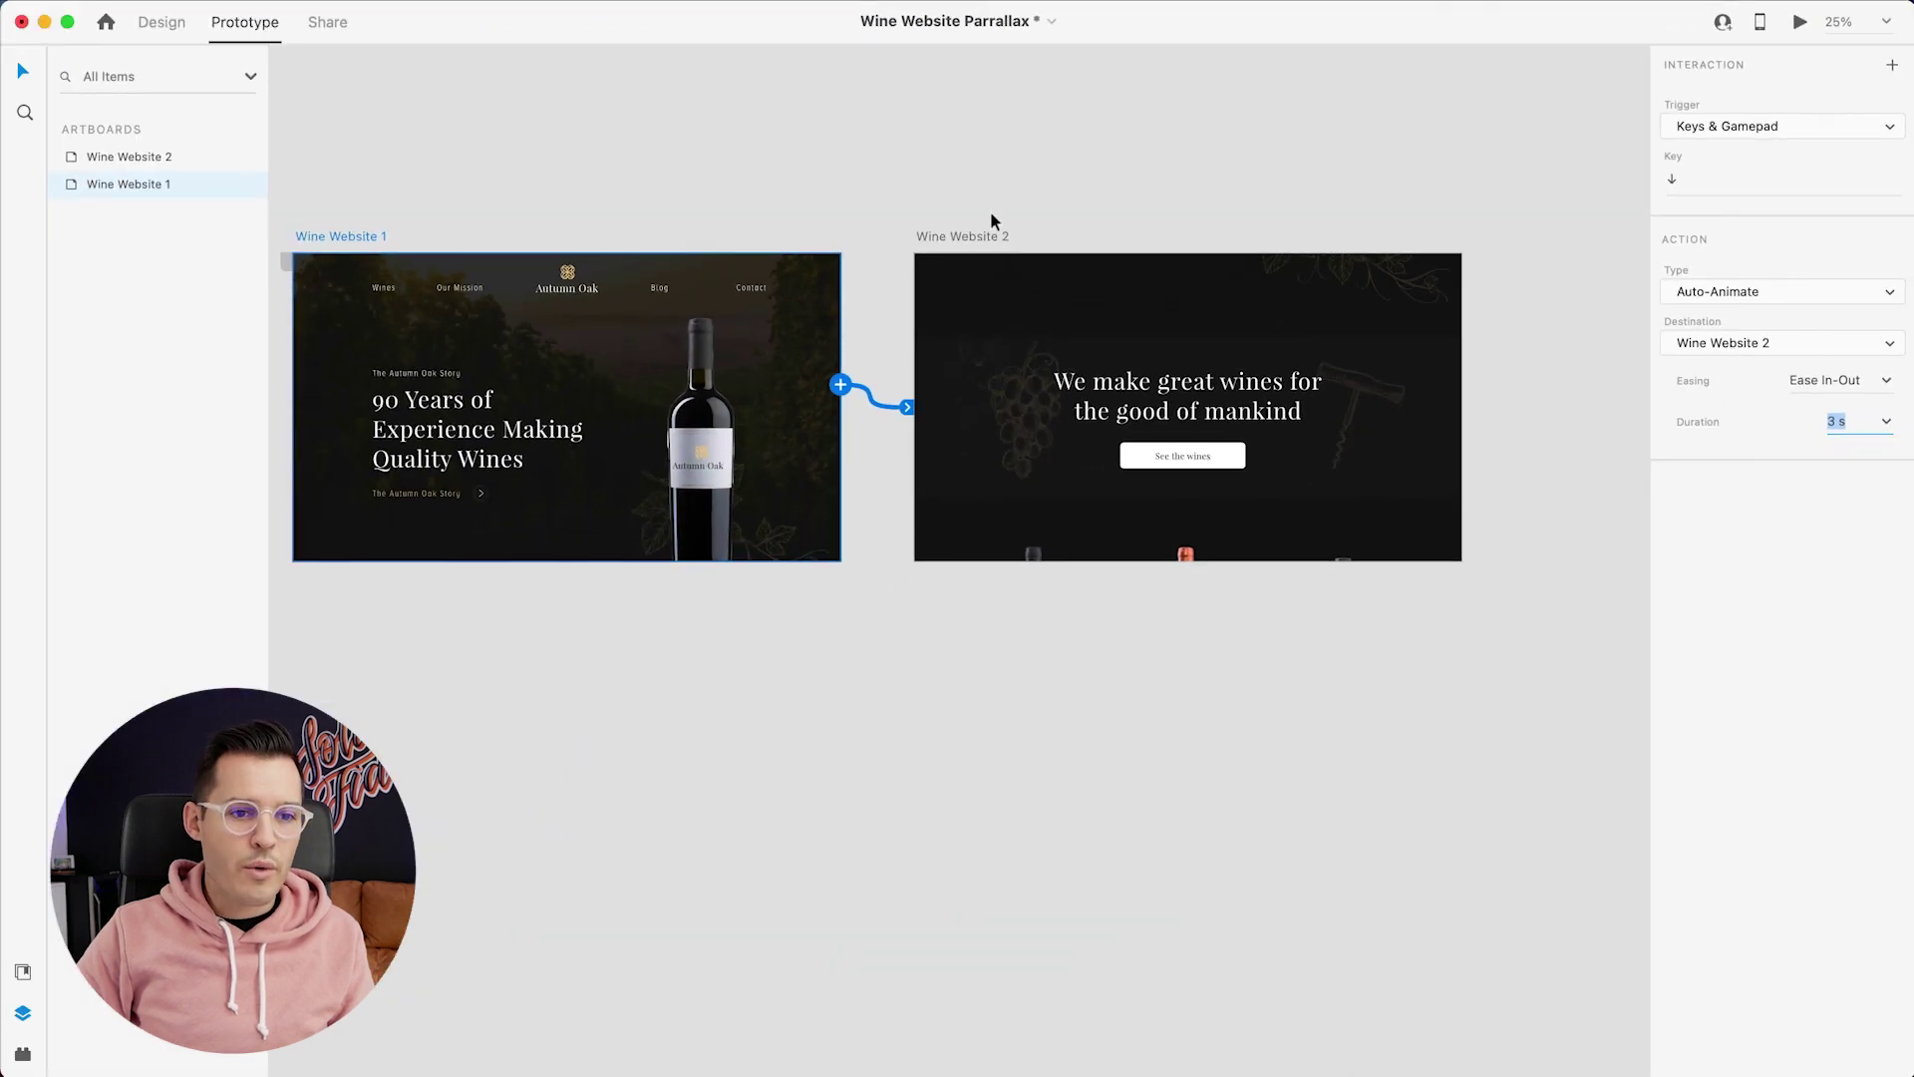
Link Wine Website 2 back to Wine Website 1 with a matching key-triggered Auto-Animate
{"action": "left_click", "coordinate": [1173, 309]}
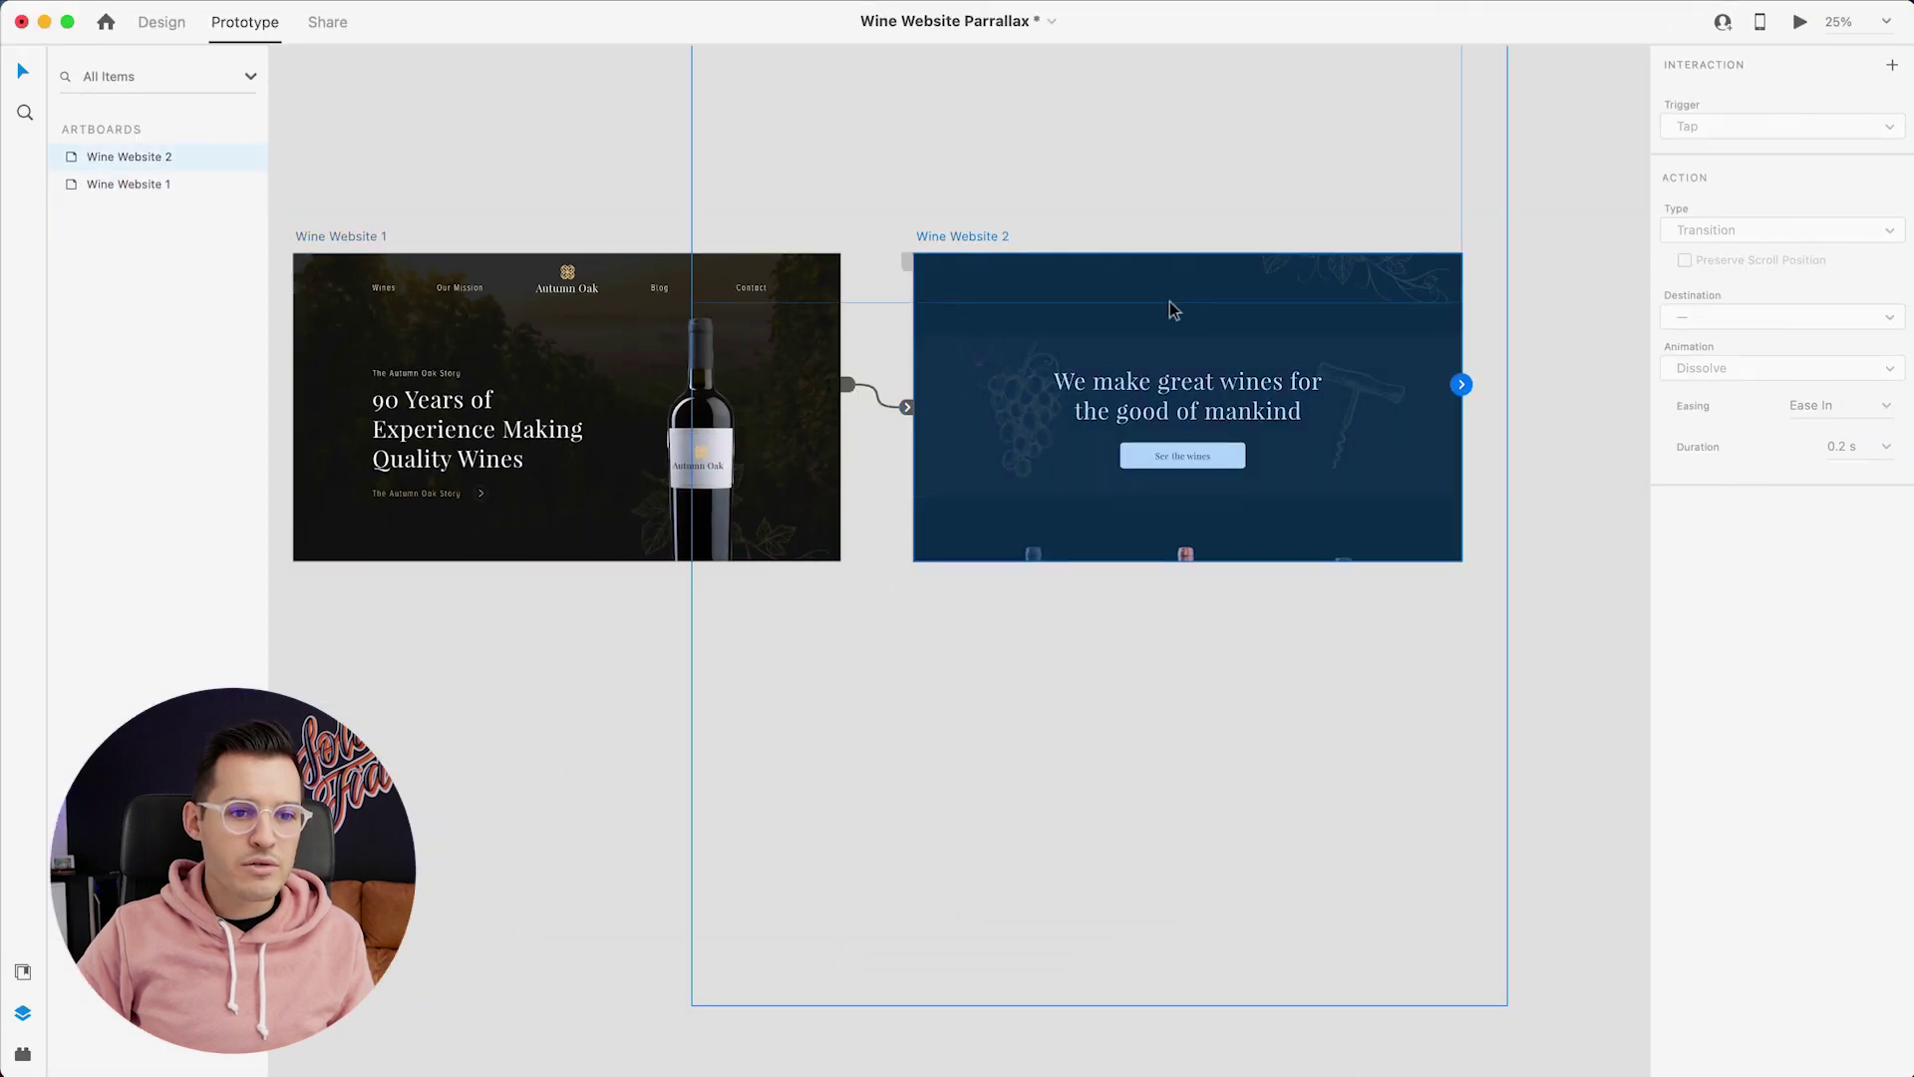
{"action": "left_click_drag", "start_coordinate": [1462, 384], "coordinate": [596, 349]}
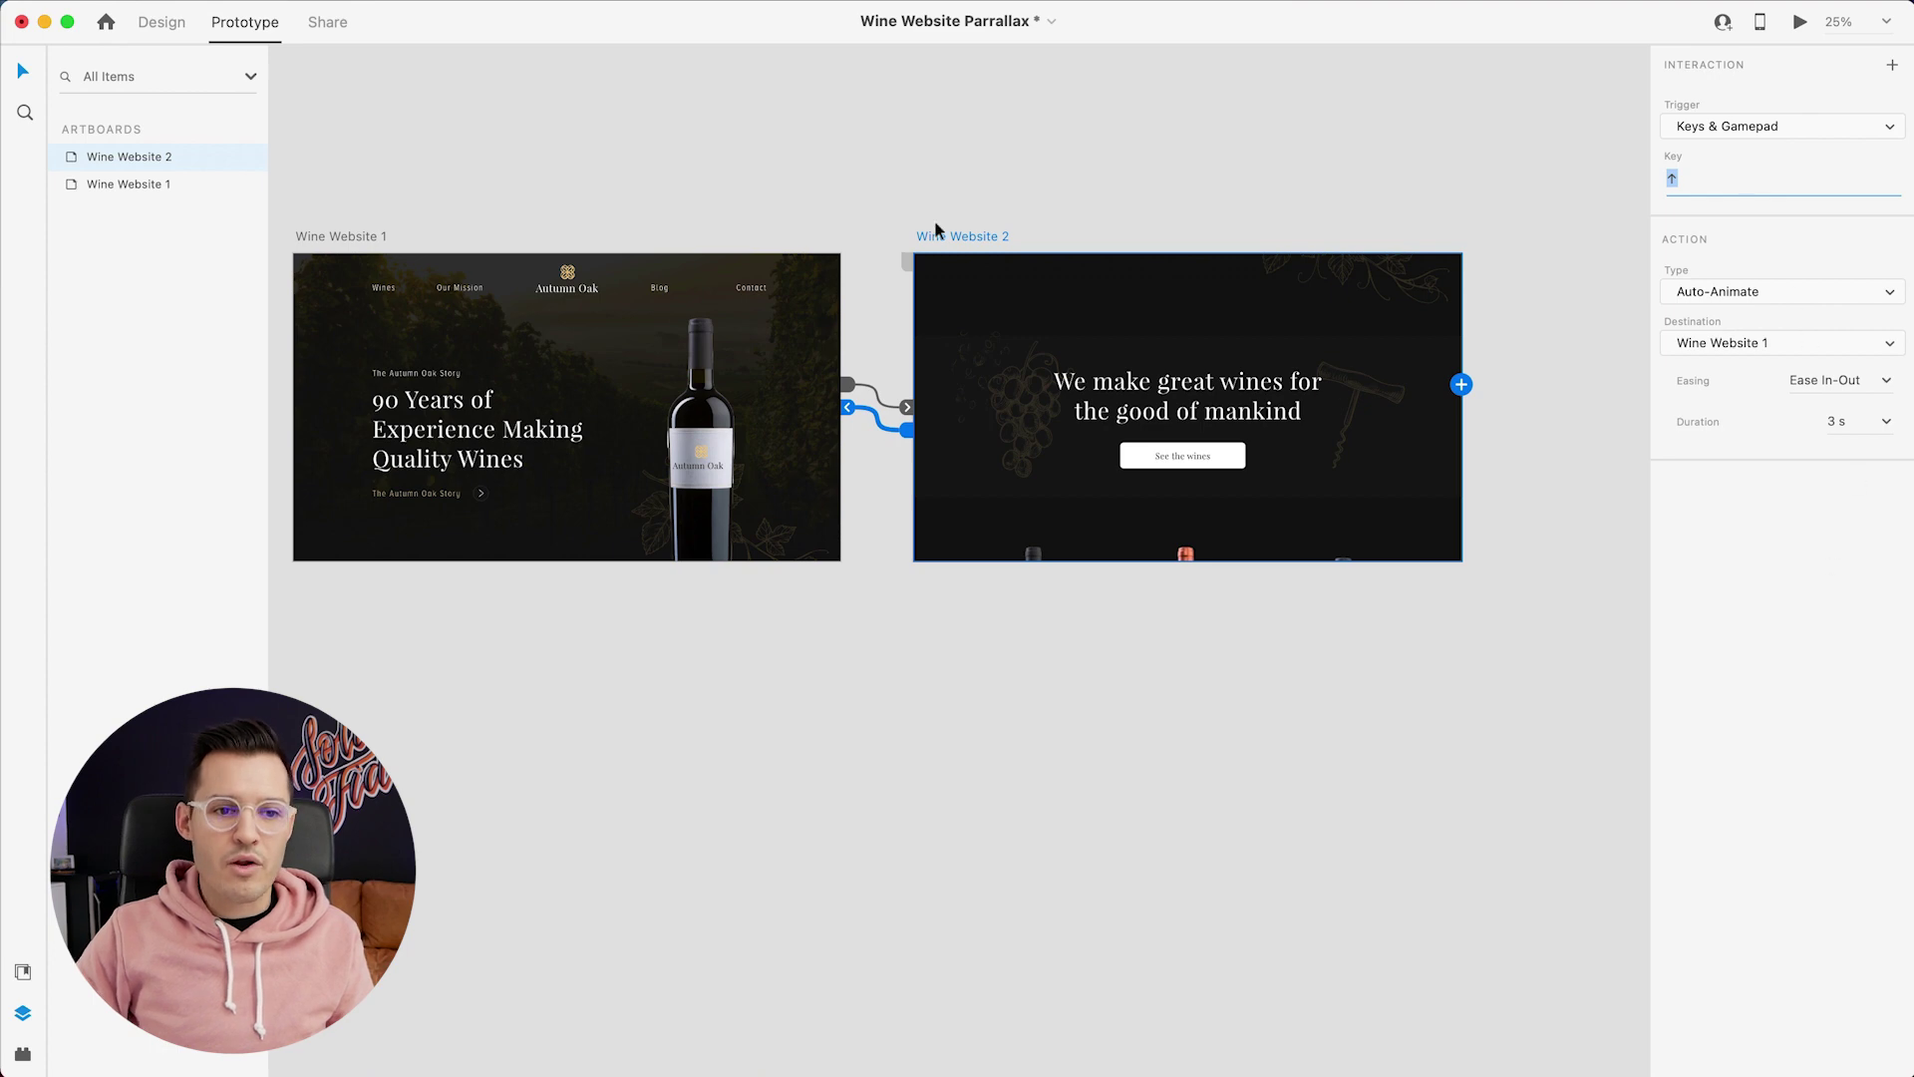
{"action": "left_click", "coordinate": [527, 222]}
Select Wine Website 1 and launch the full-size prototype preview
{"action": "scroll", "coordinate": [527, 221], "scroll_direction": "left", "scroll_amount": 2}
{"action": "left_click", "coordinate": [418, 239]}
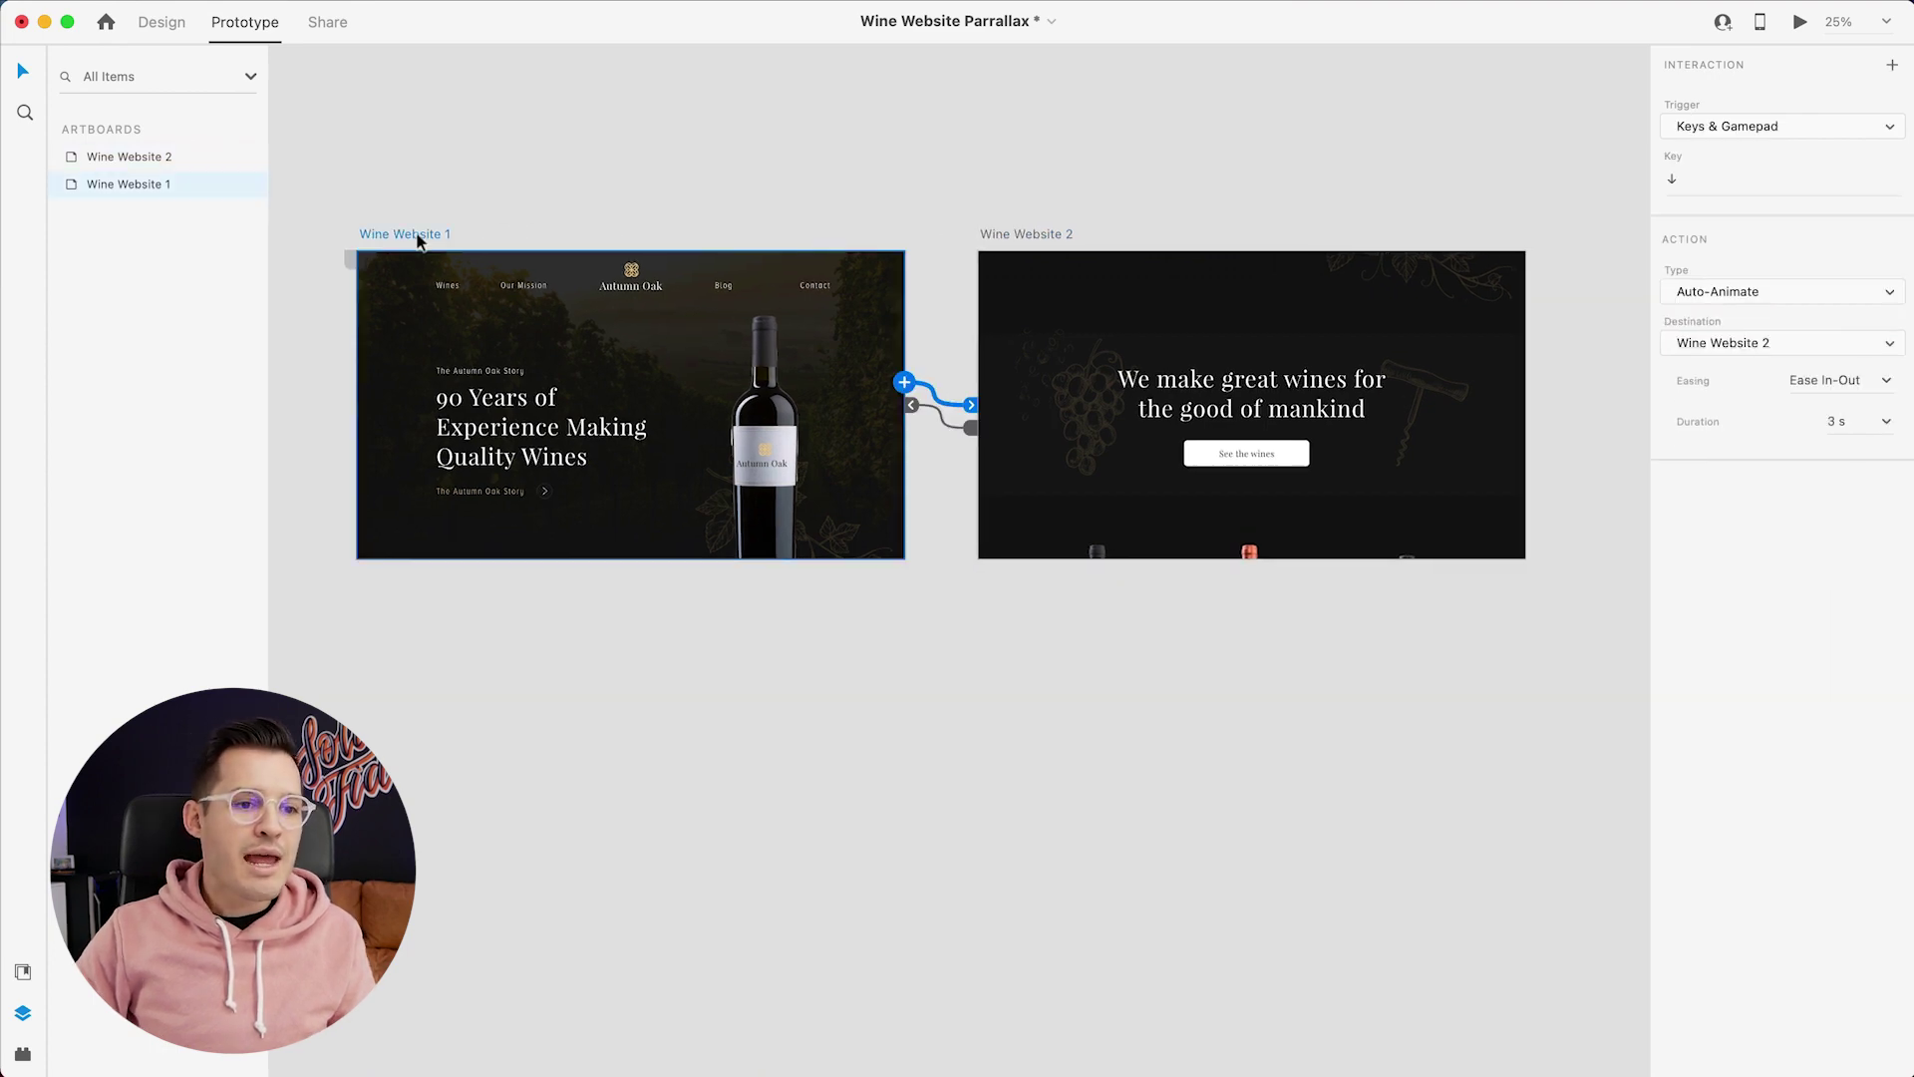
{"action": "left_click", "coordinate": [1798, 24]}
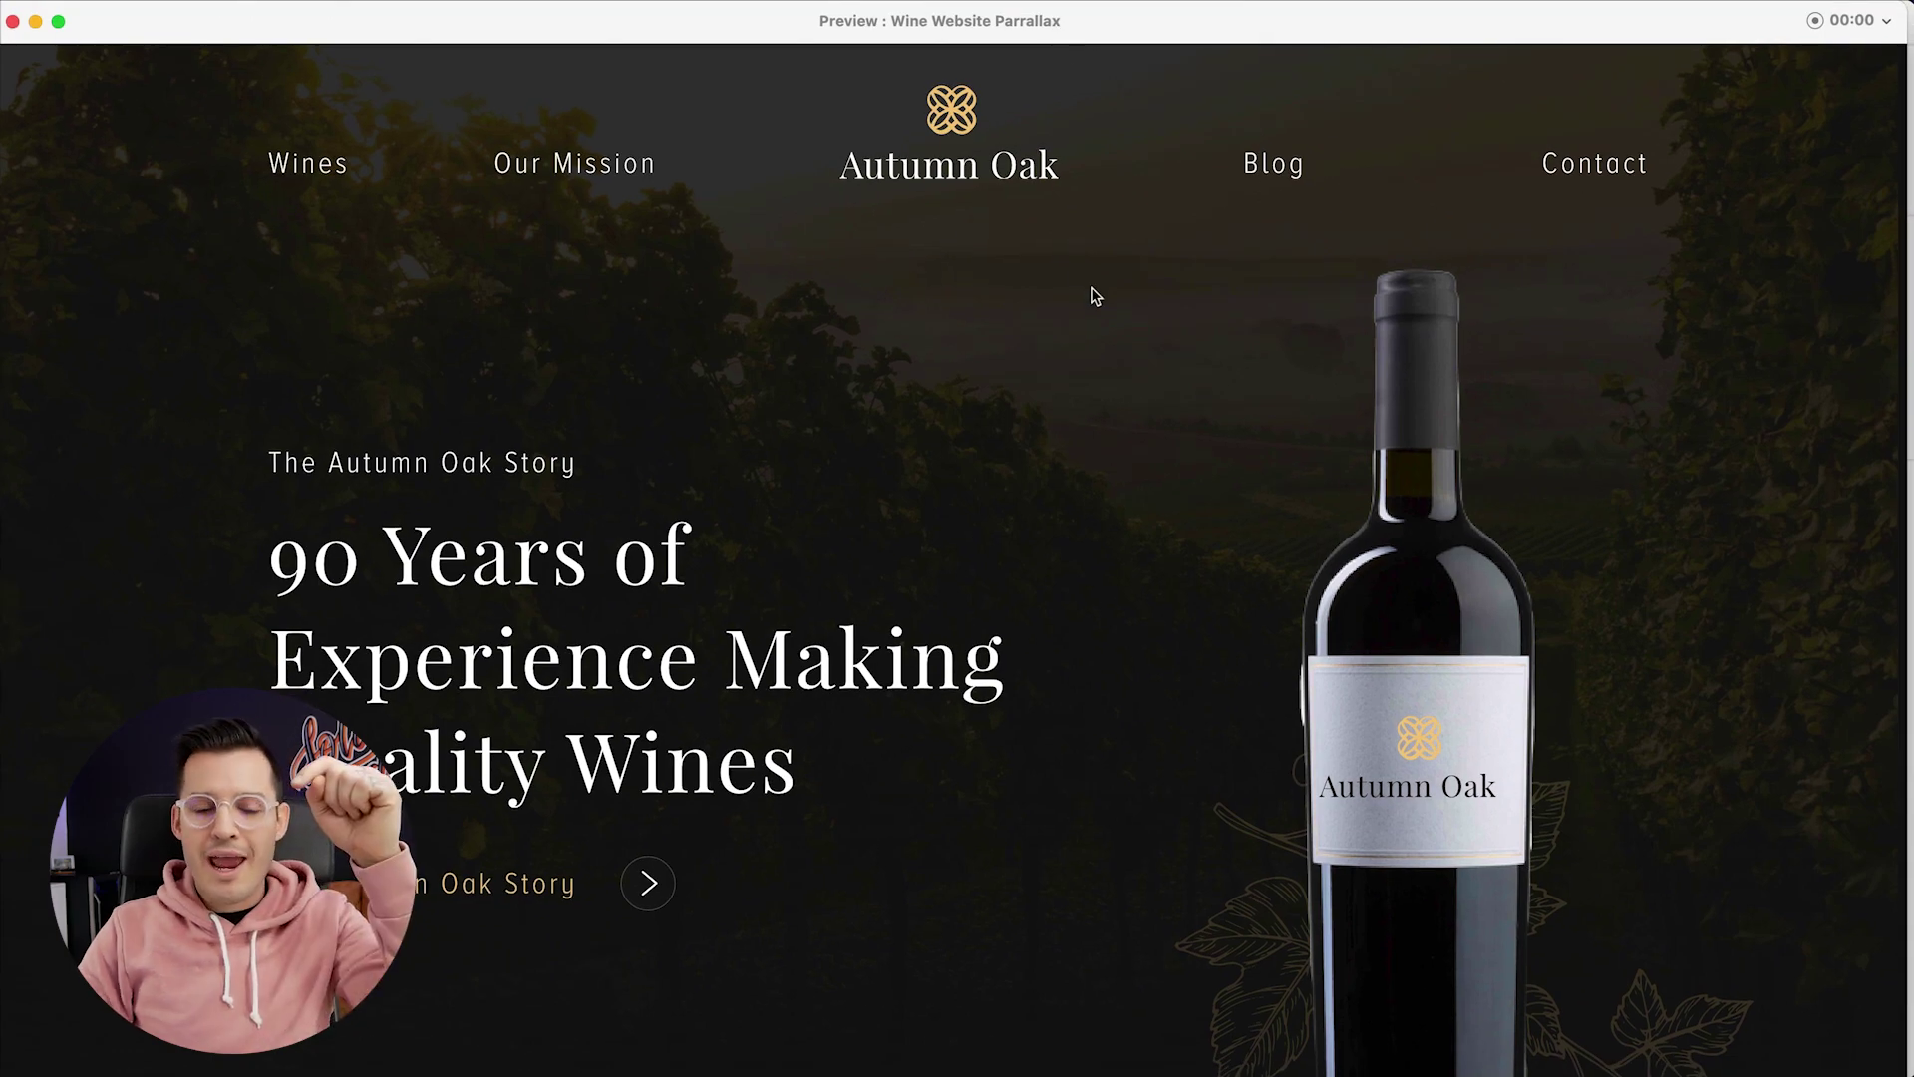
Play the parallax transitions back and forth between the hero and mission pages with Down and Up
{"action": "key", "text": "Down"}
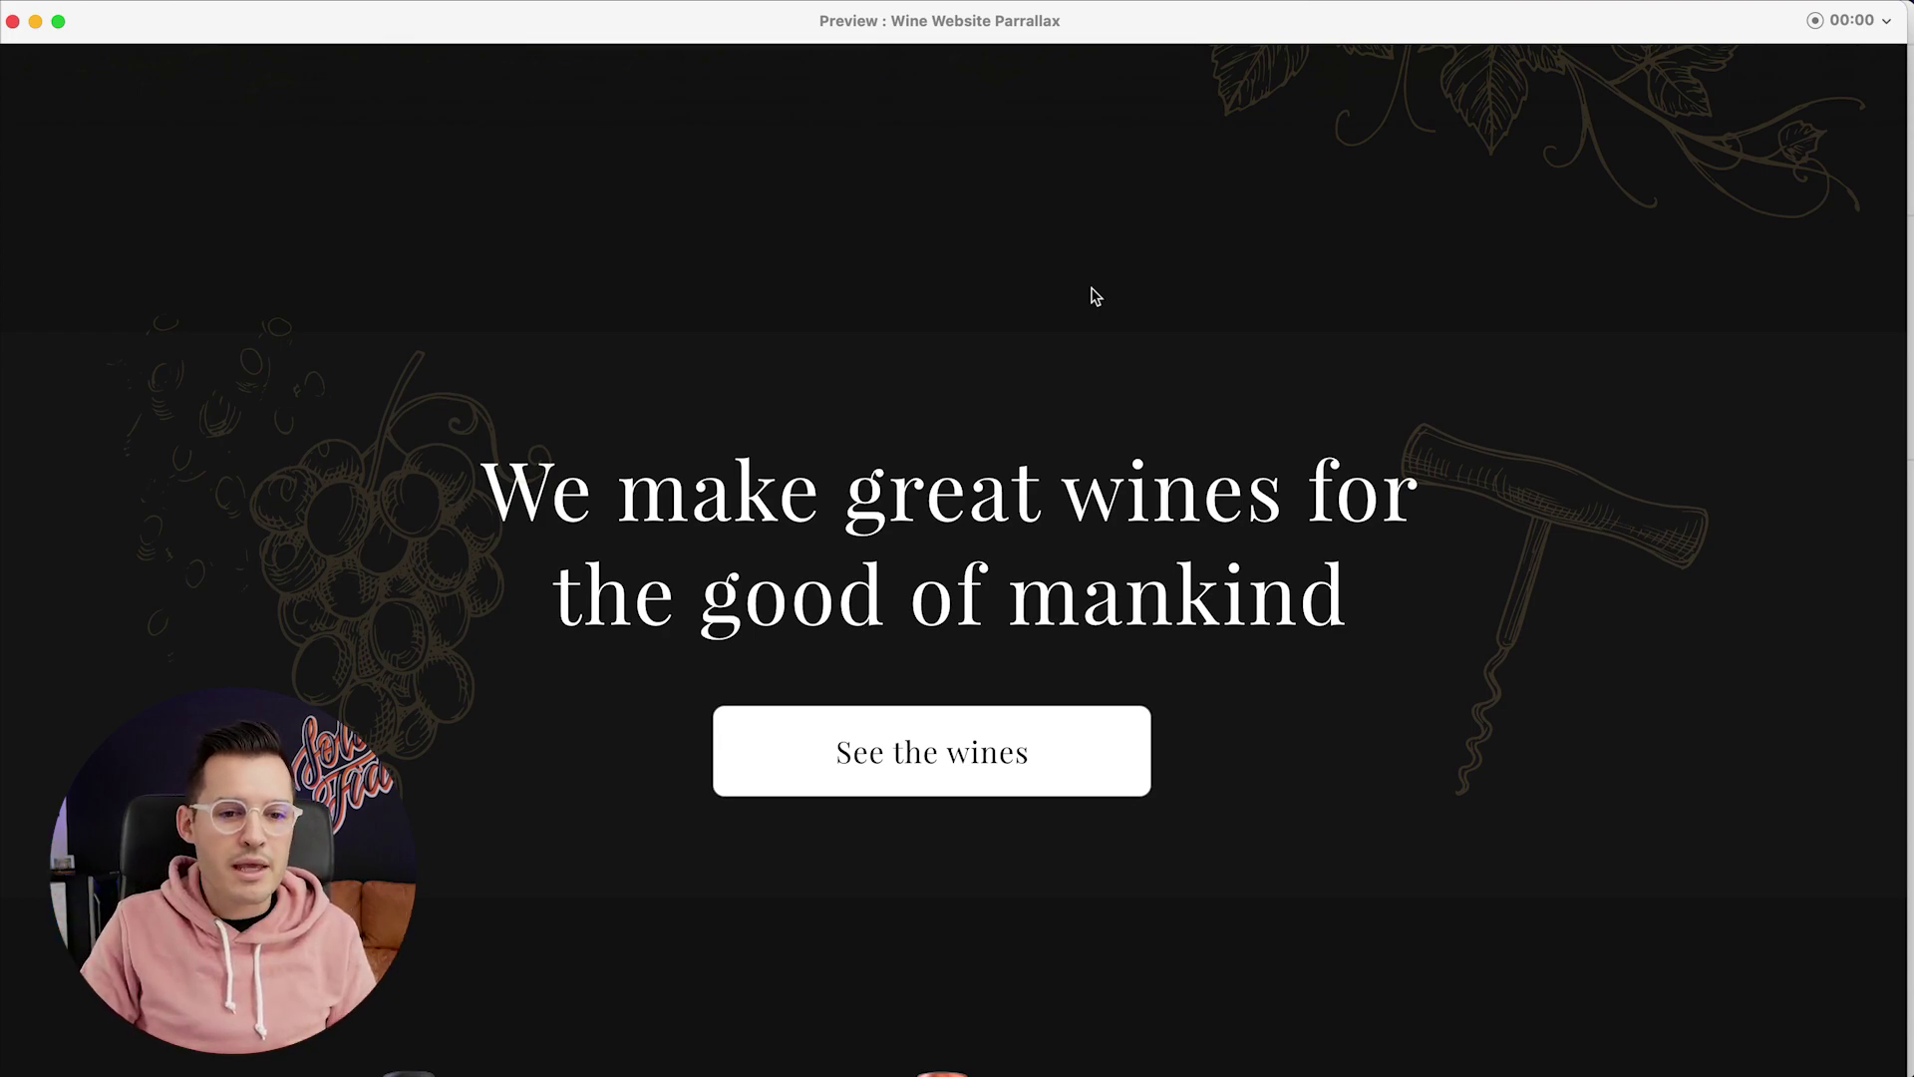
{"action": "key", "text": "Up"}
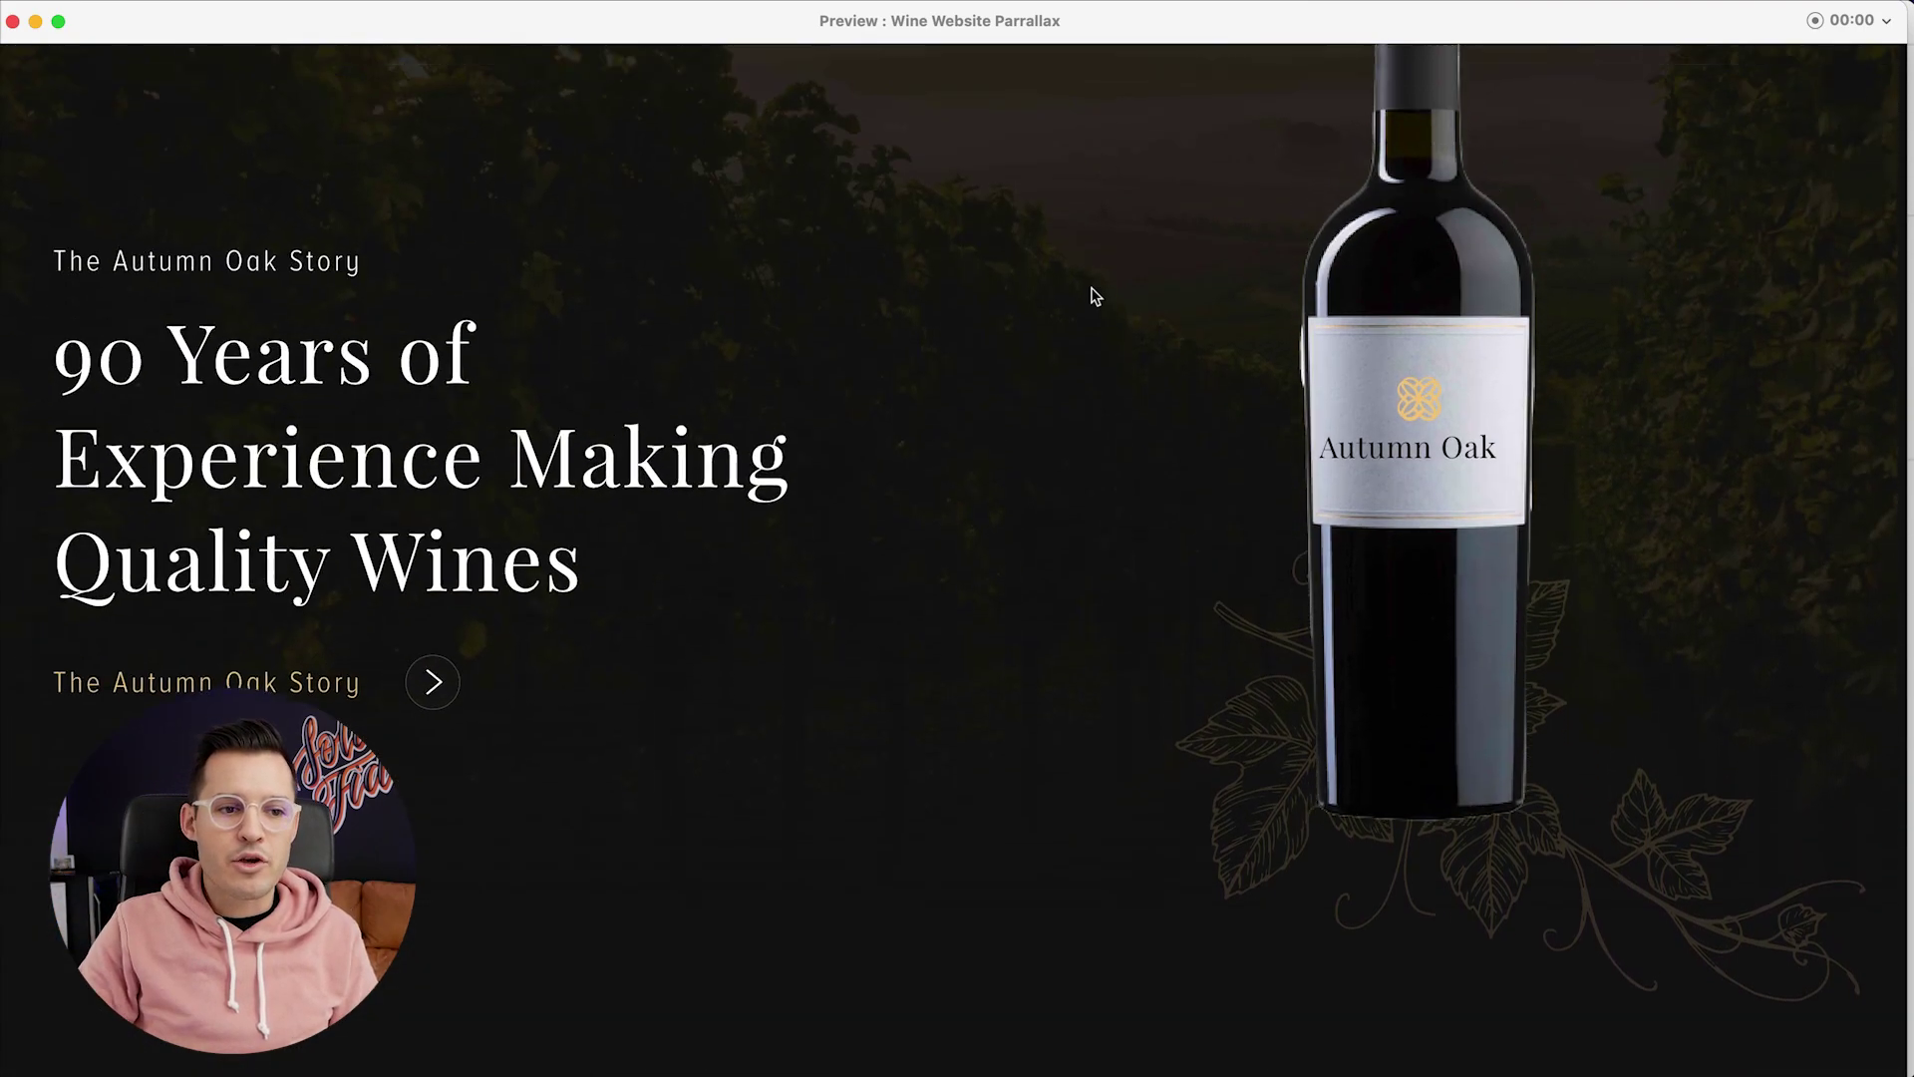
{"action": "key", "text": "Up"}
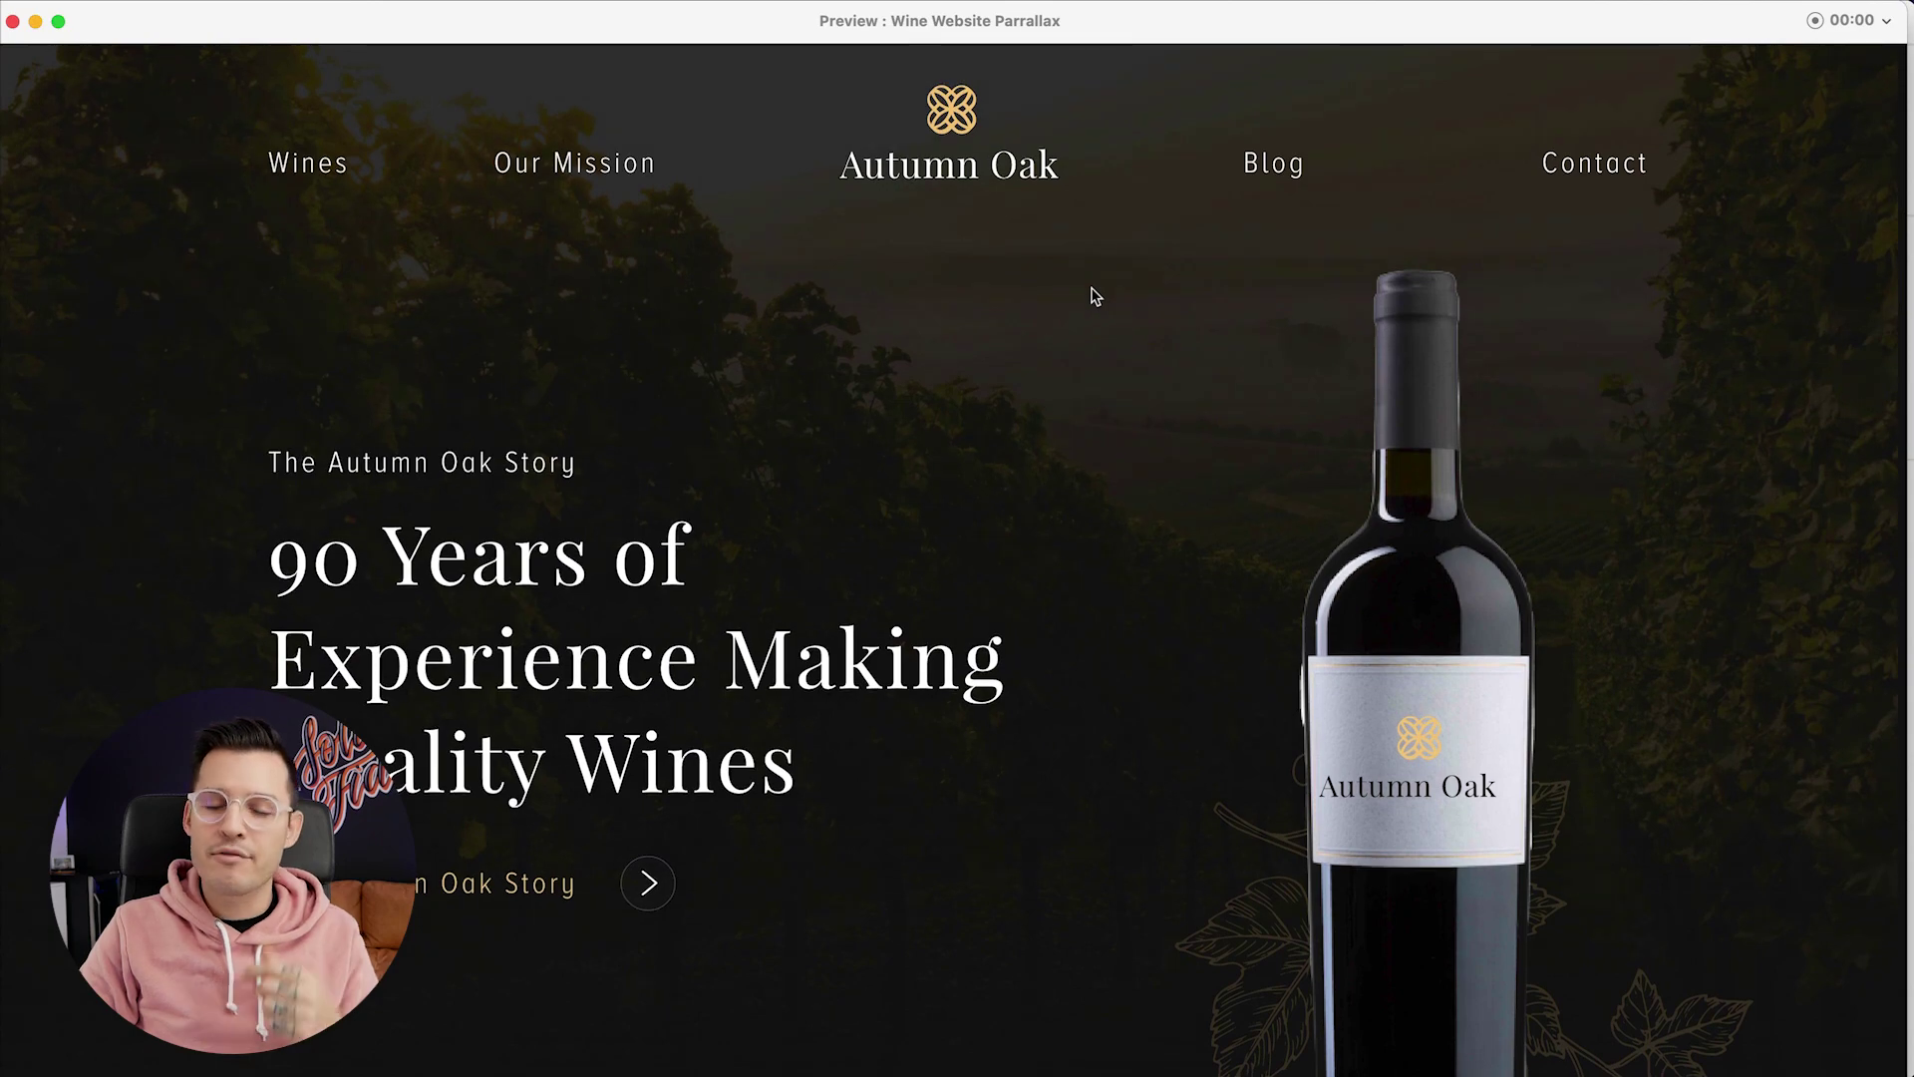
{"action": "key", "text": "Down"}
{"action": "key", "text": "Down"}
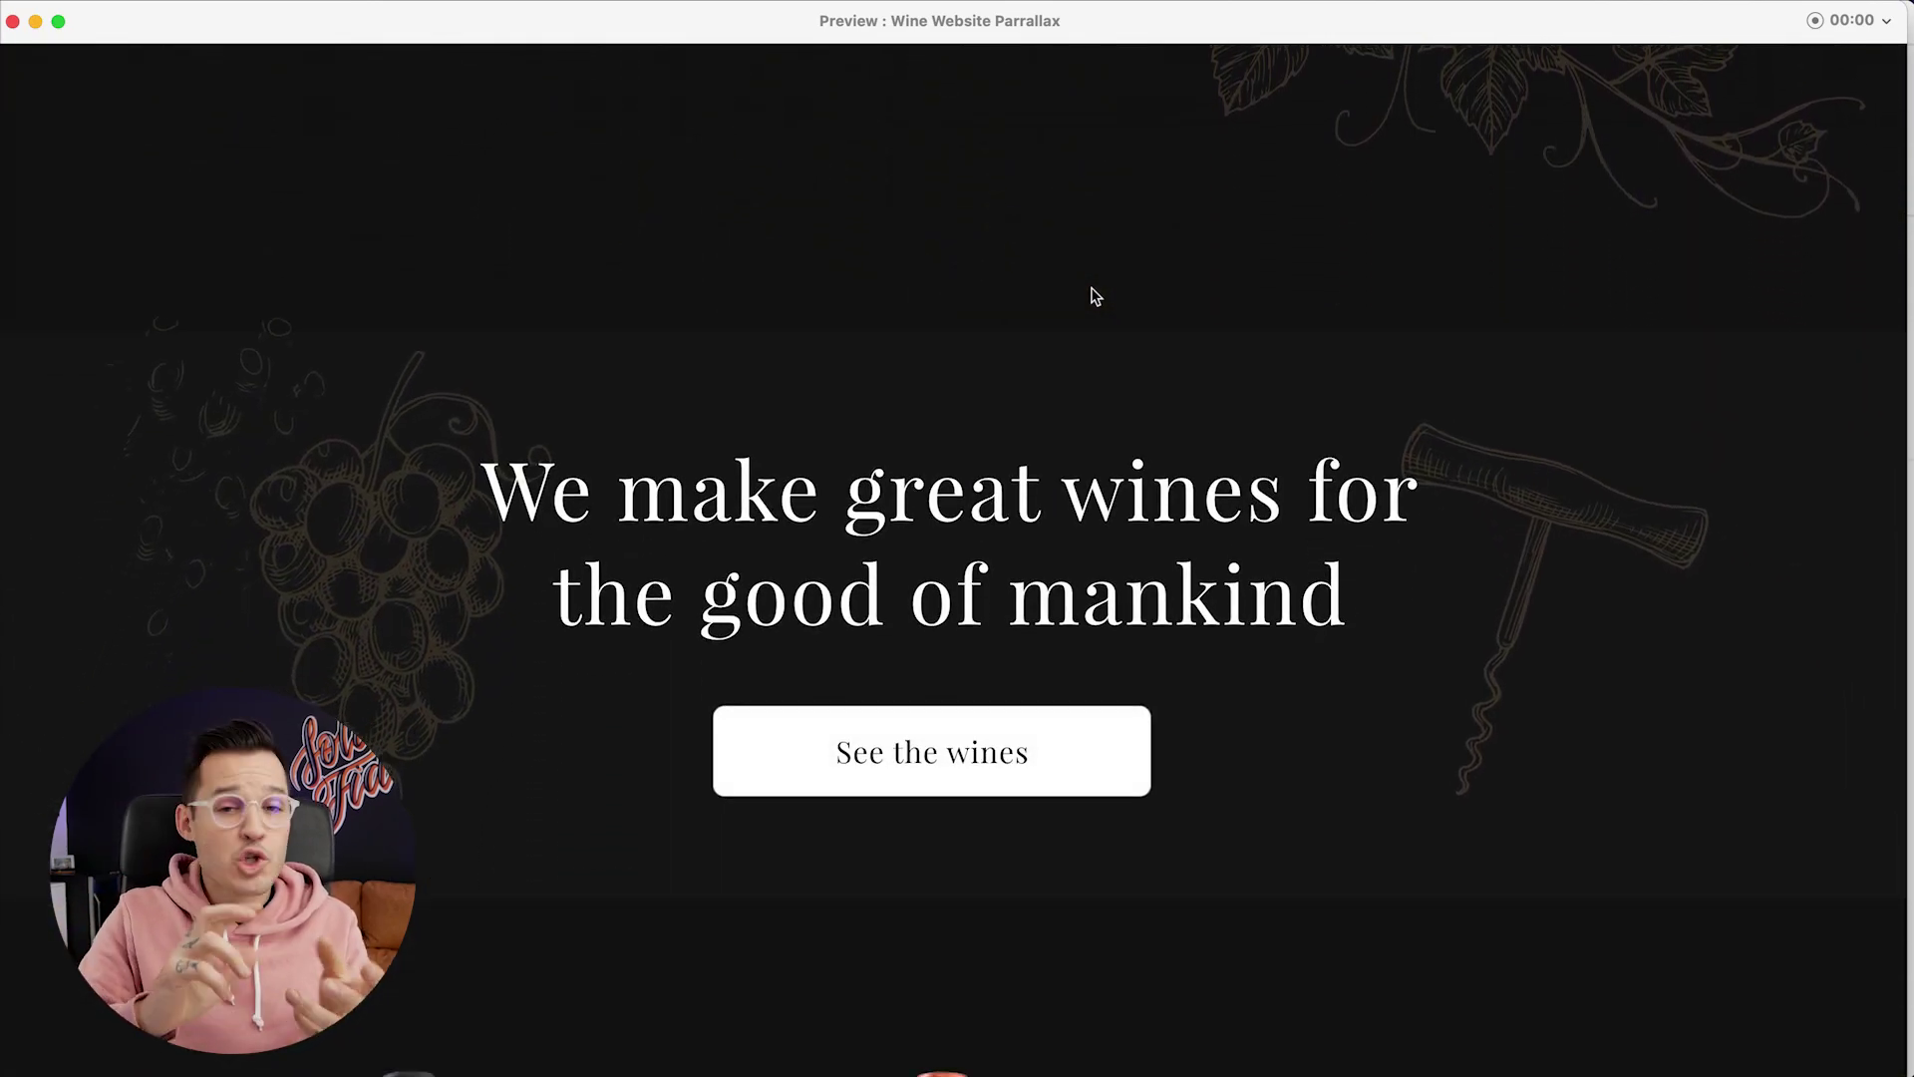
{"action": "key", "text": "Up"}
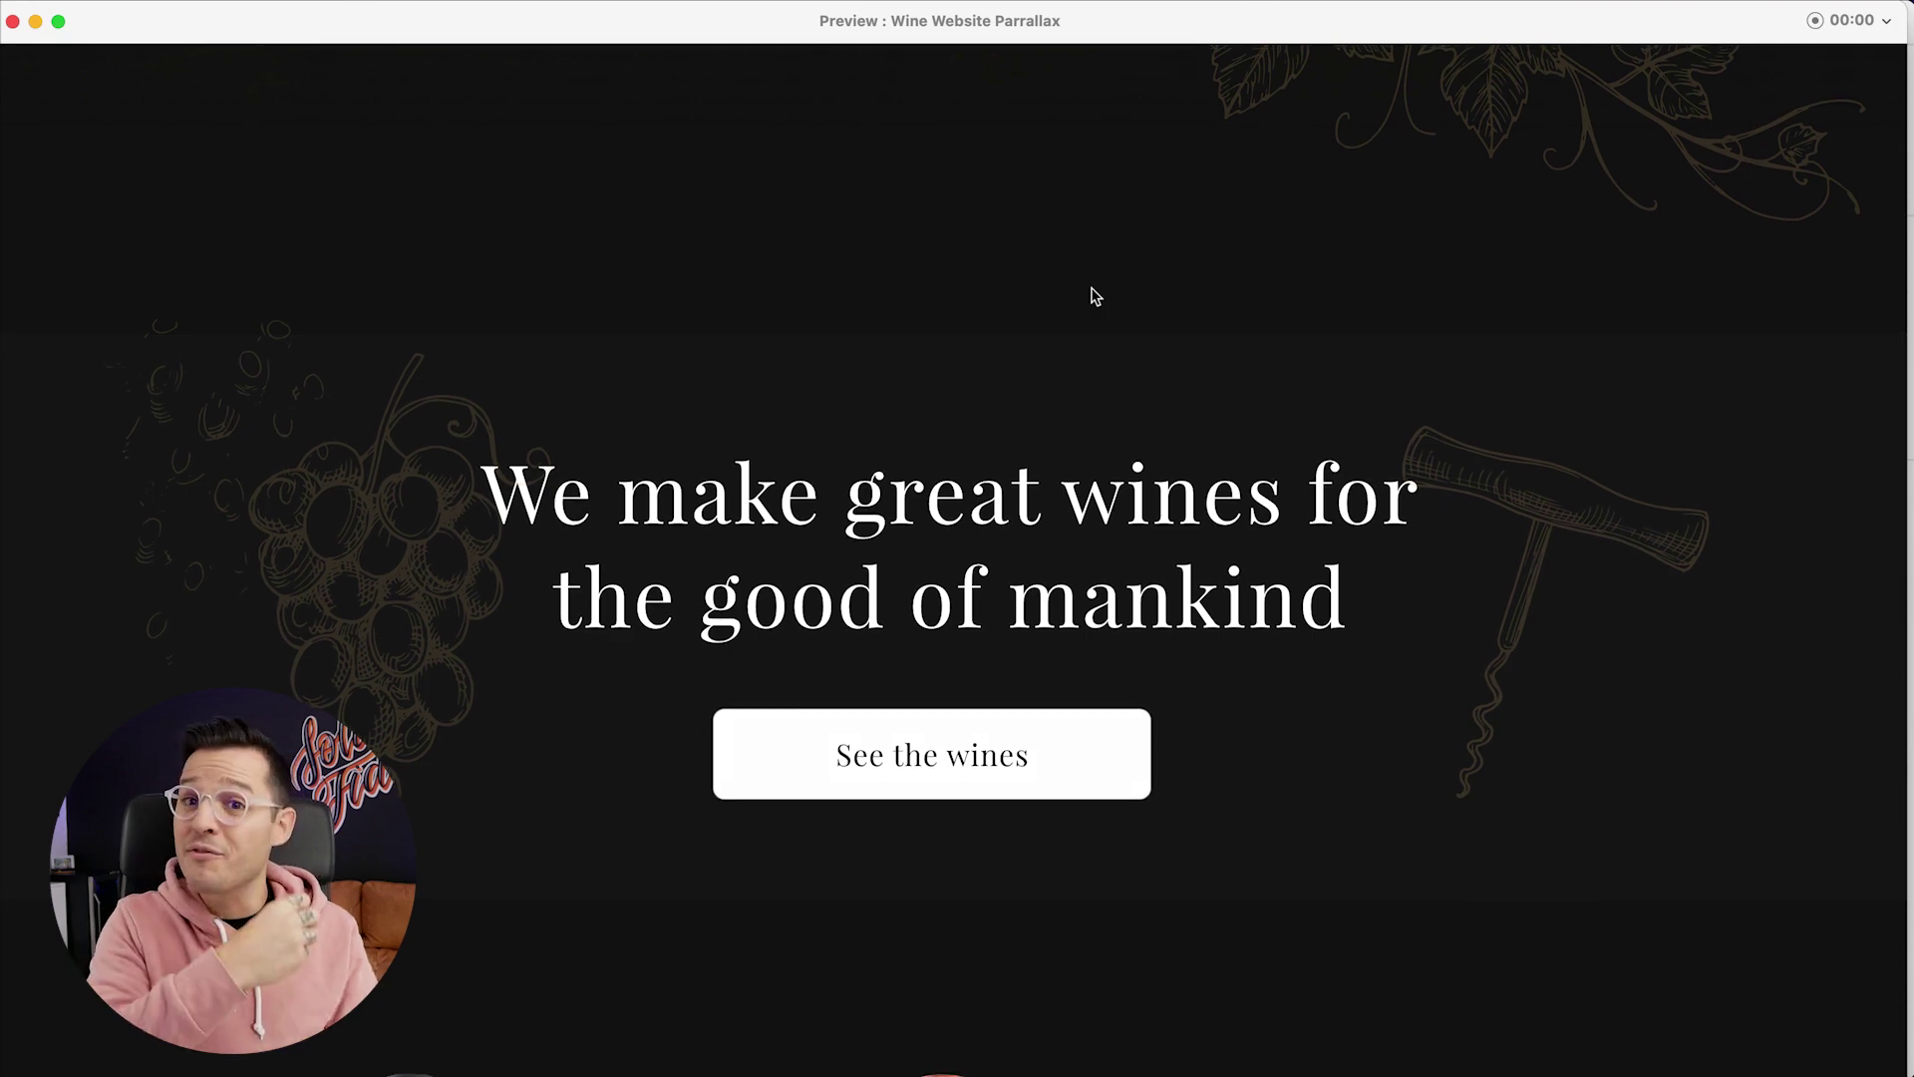
{"action": "key", "text": "Up"}
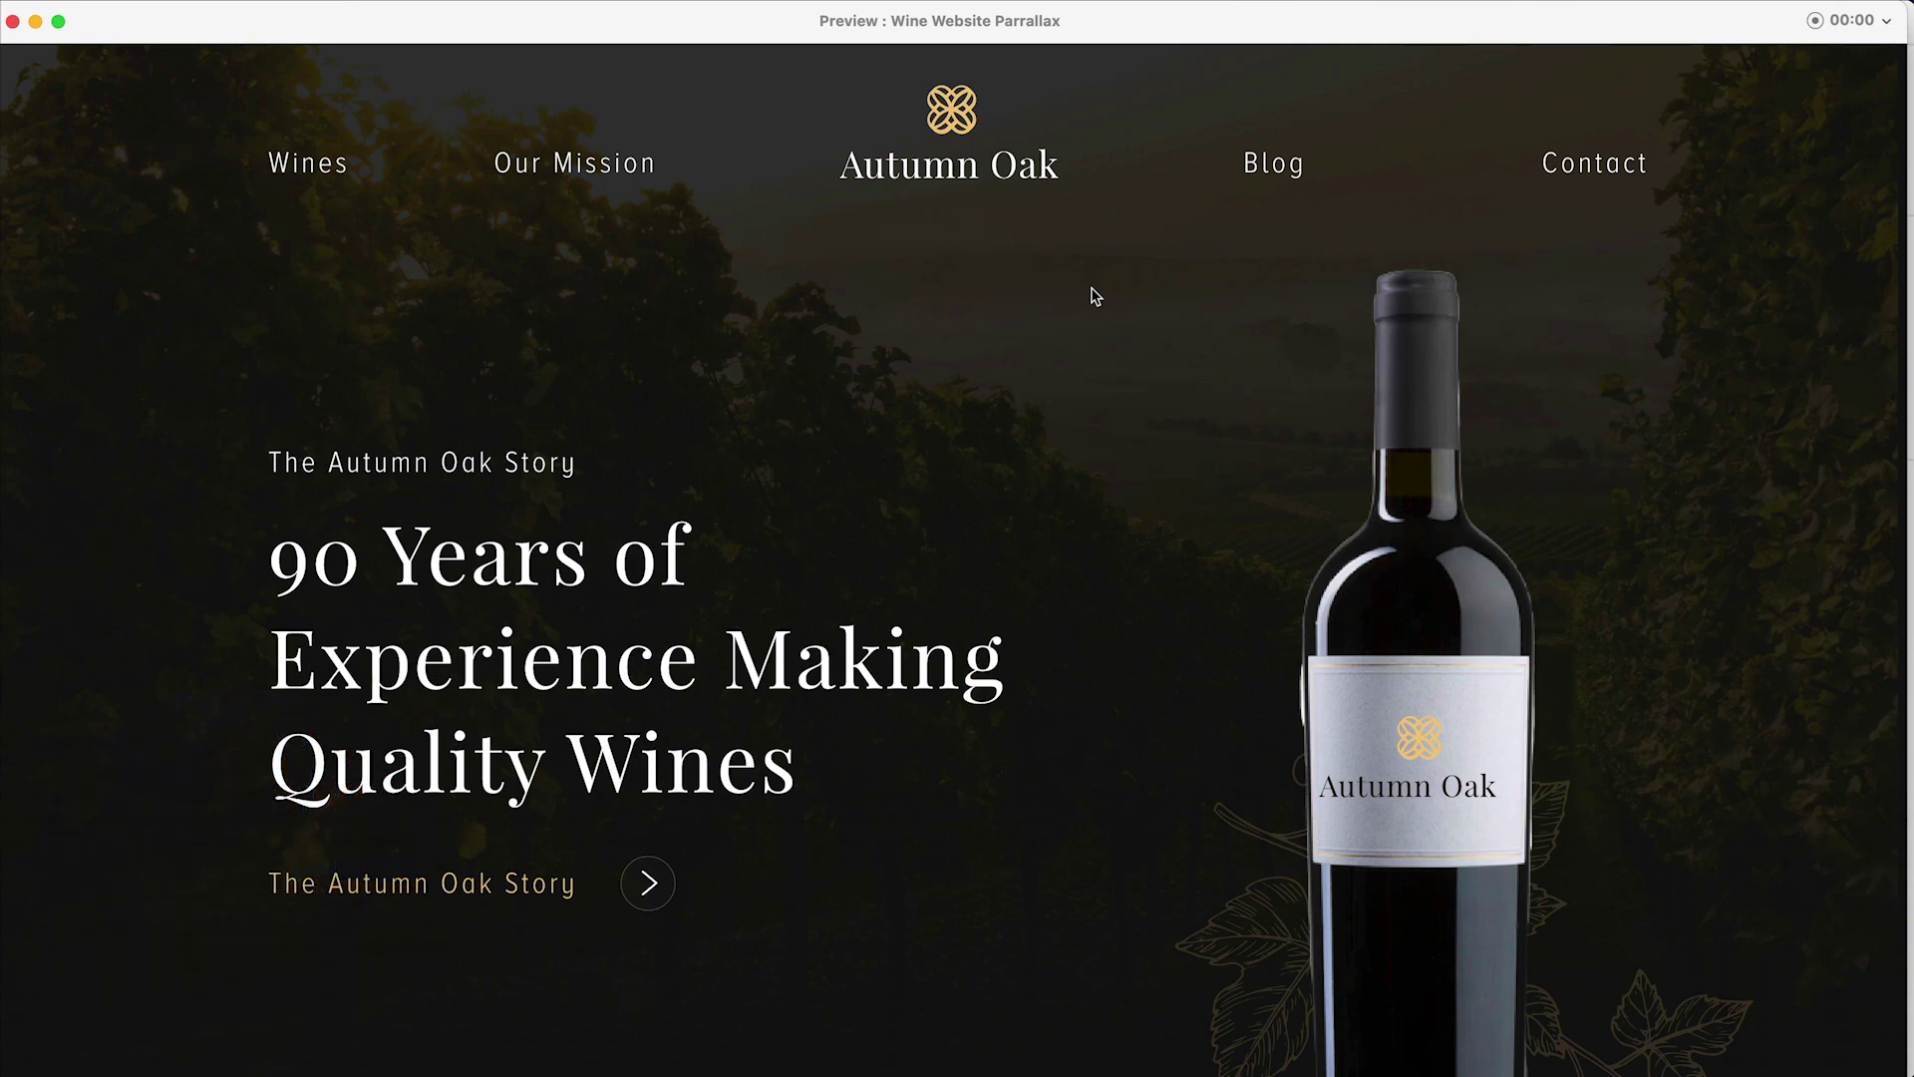
{"action": "key", "text": "Down"}
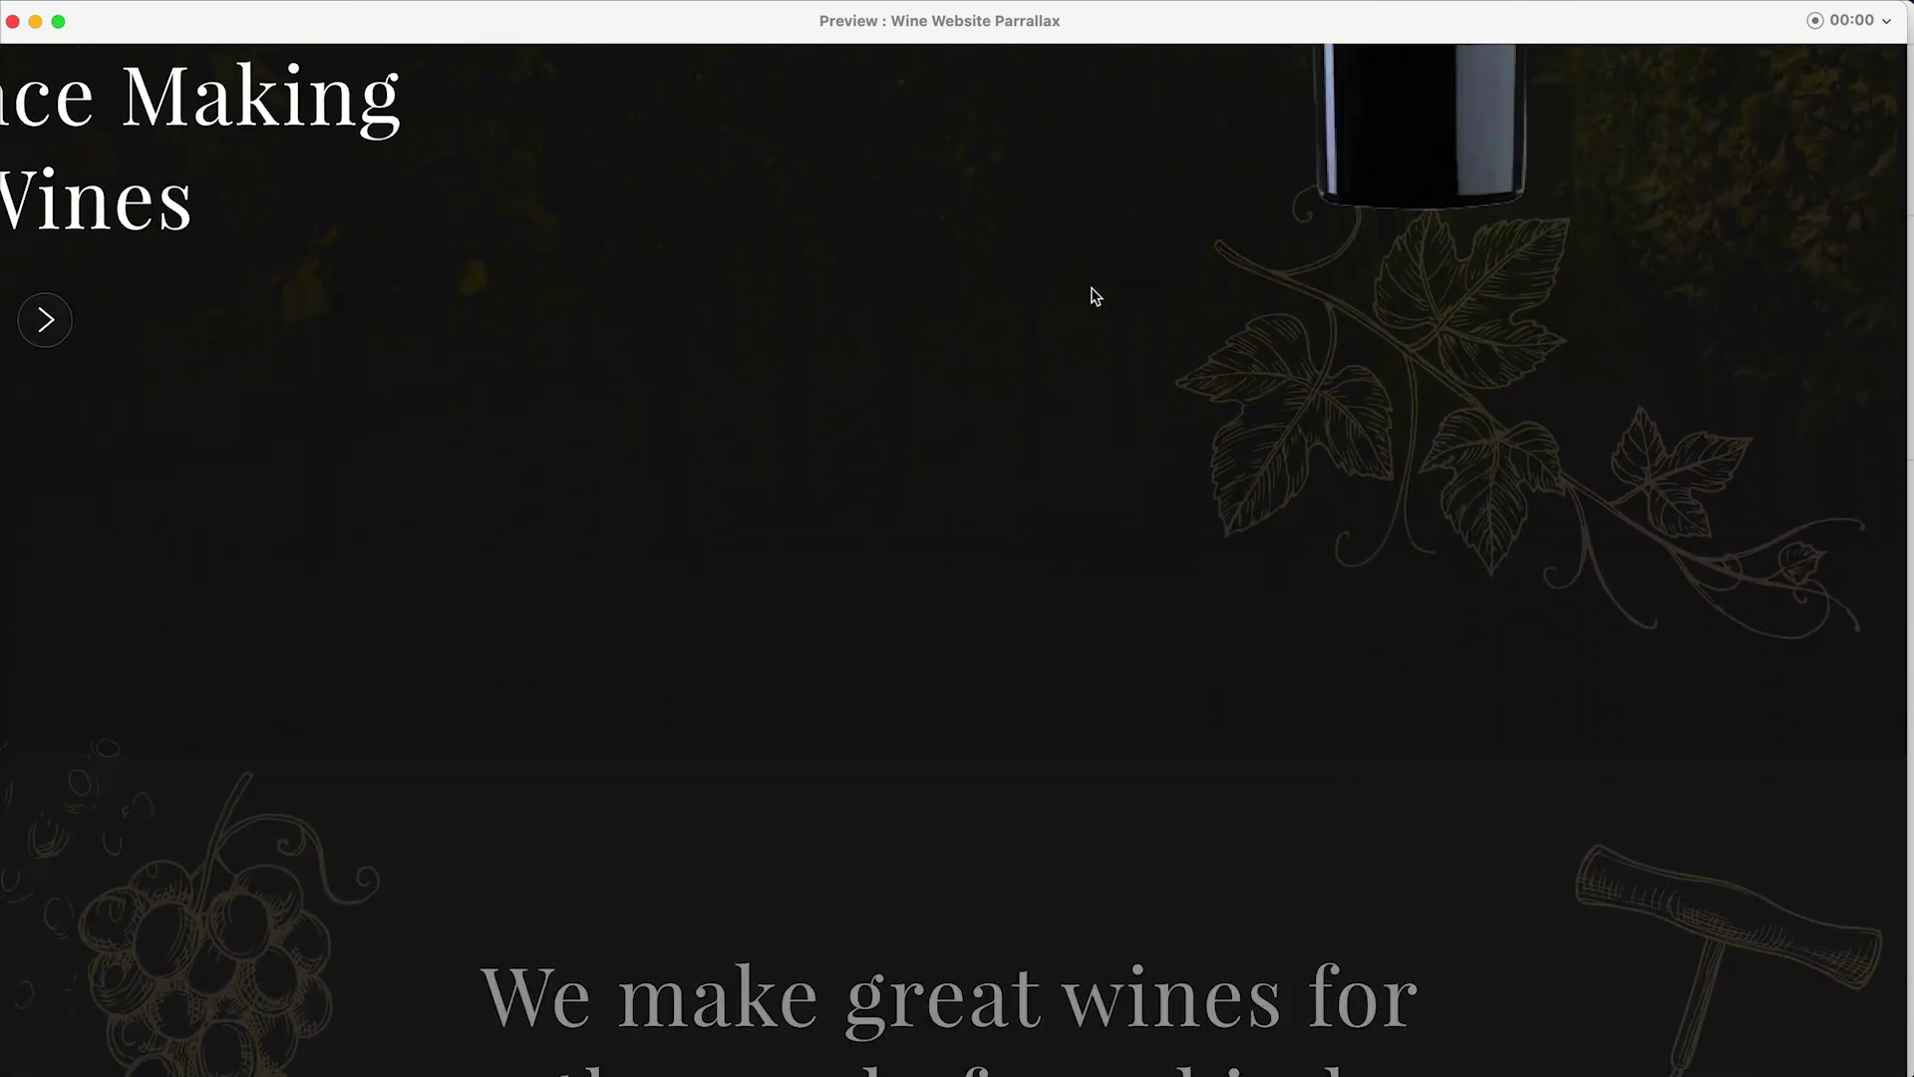
Close the preview and duplicate Wine Website 2 as a new artboard to its right
{"action": "left_click", "coordinate": [13, 21]}
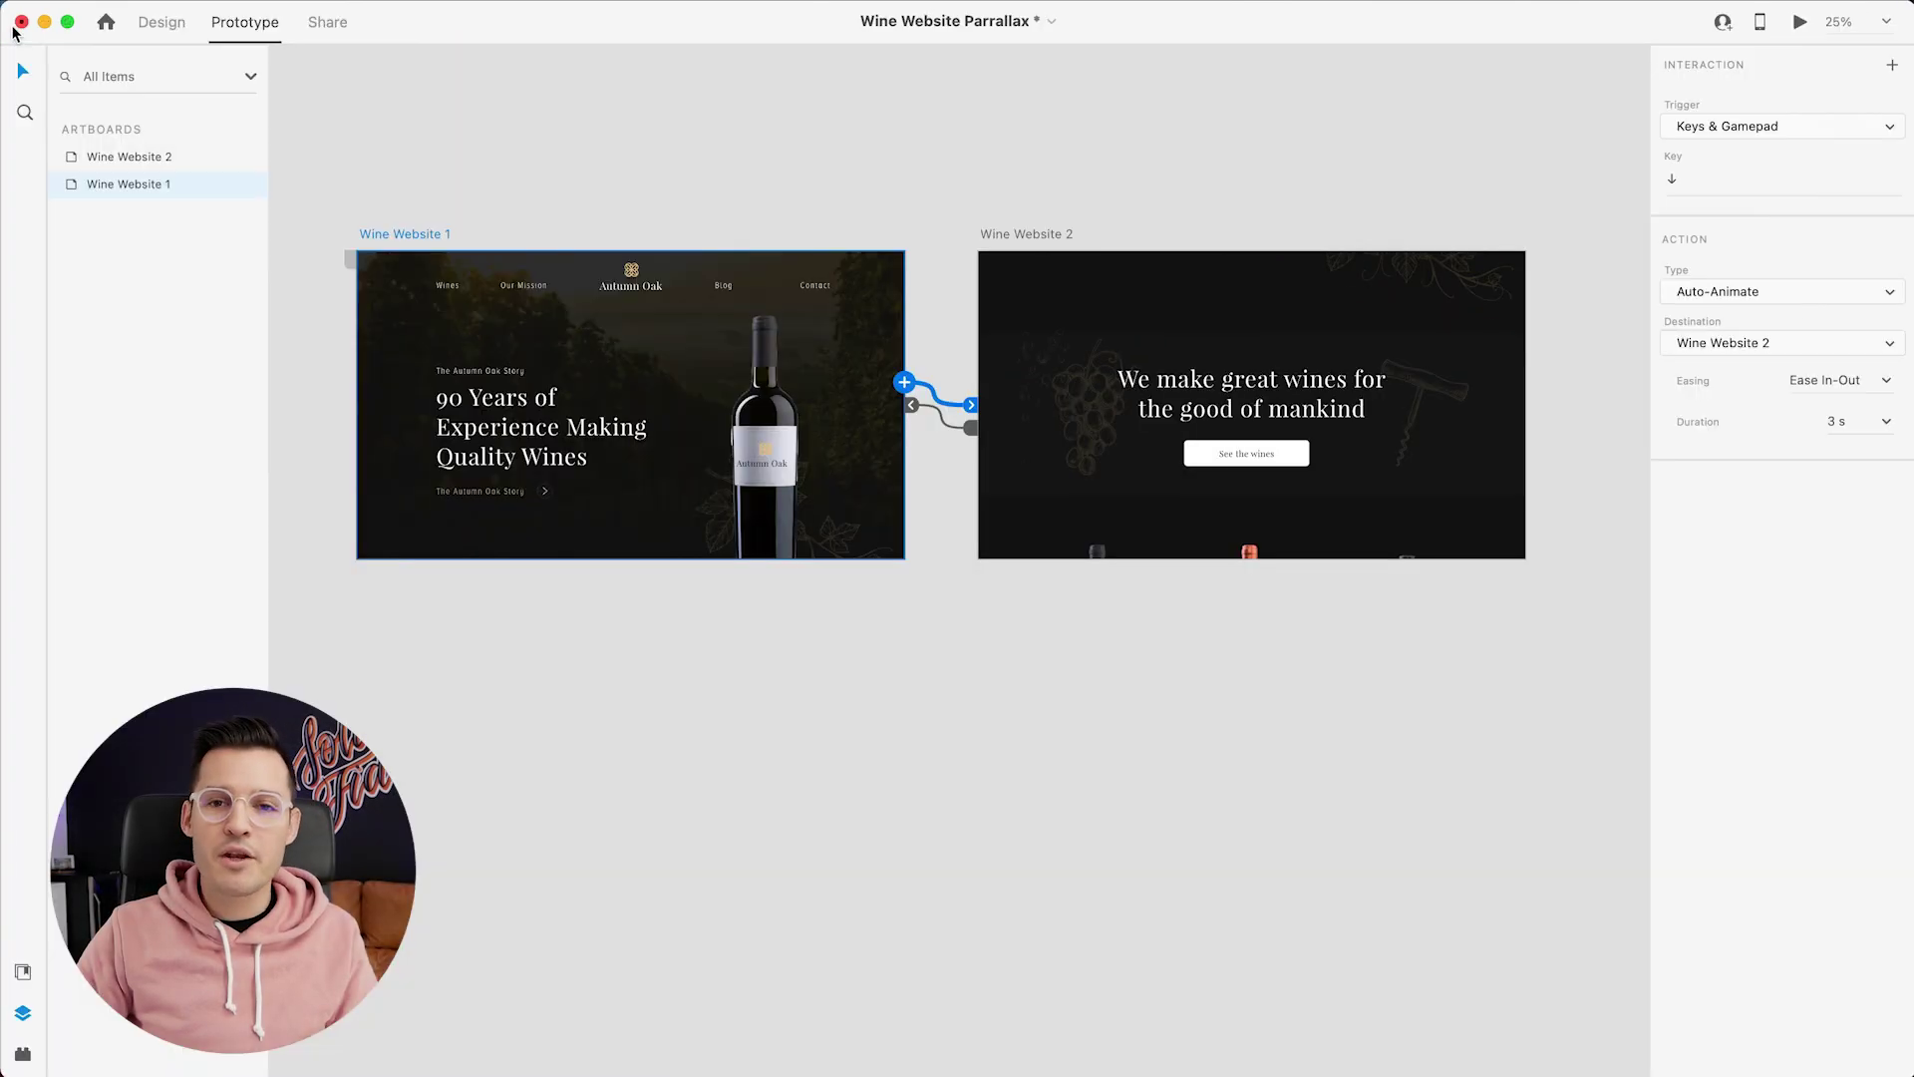
{"action": "scroll", "coordinate": [1097, 672], "scroll_direction": "right", "scroll_amount": 10}
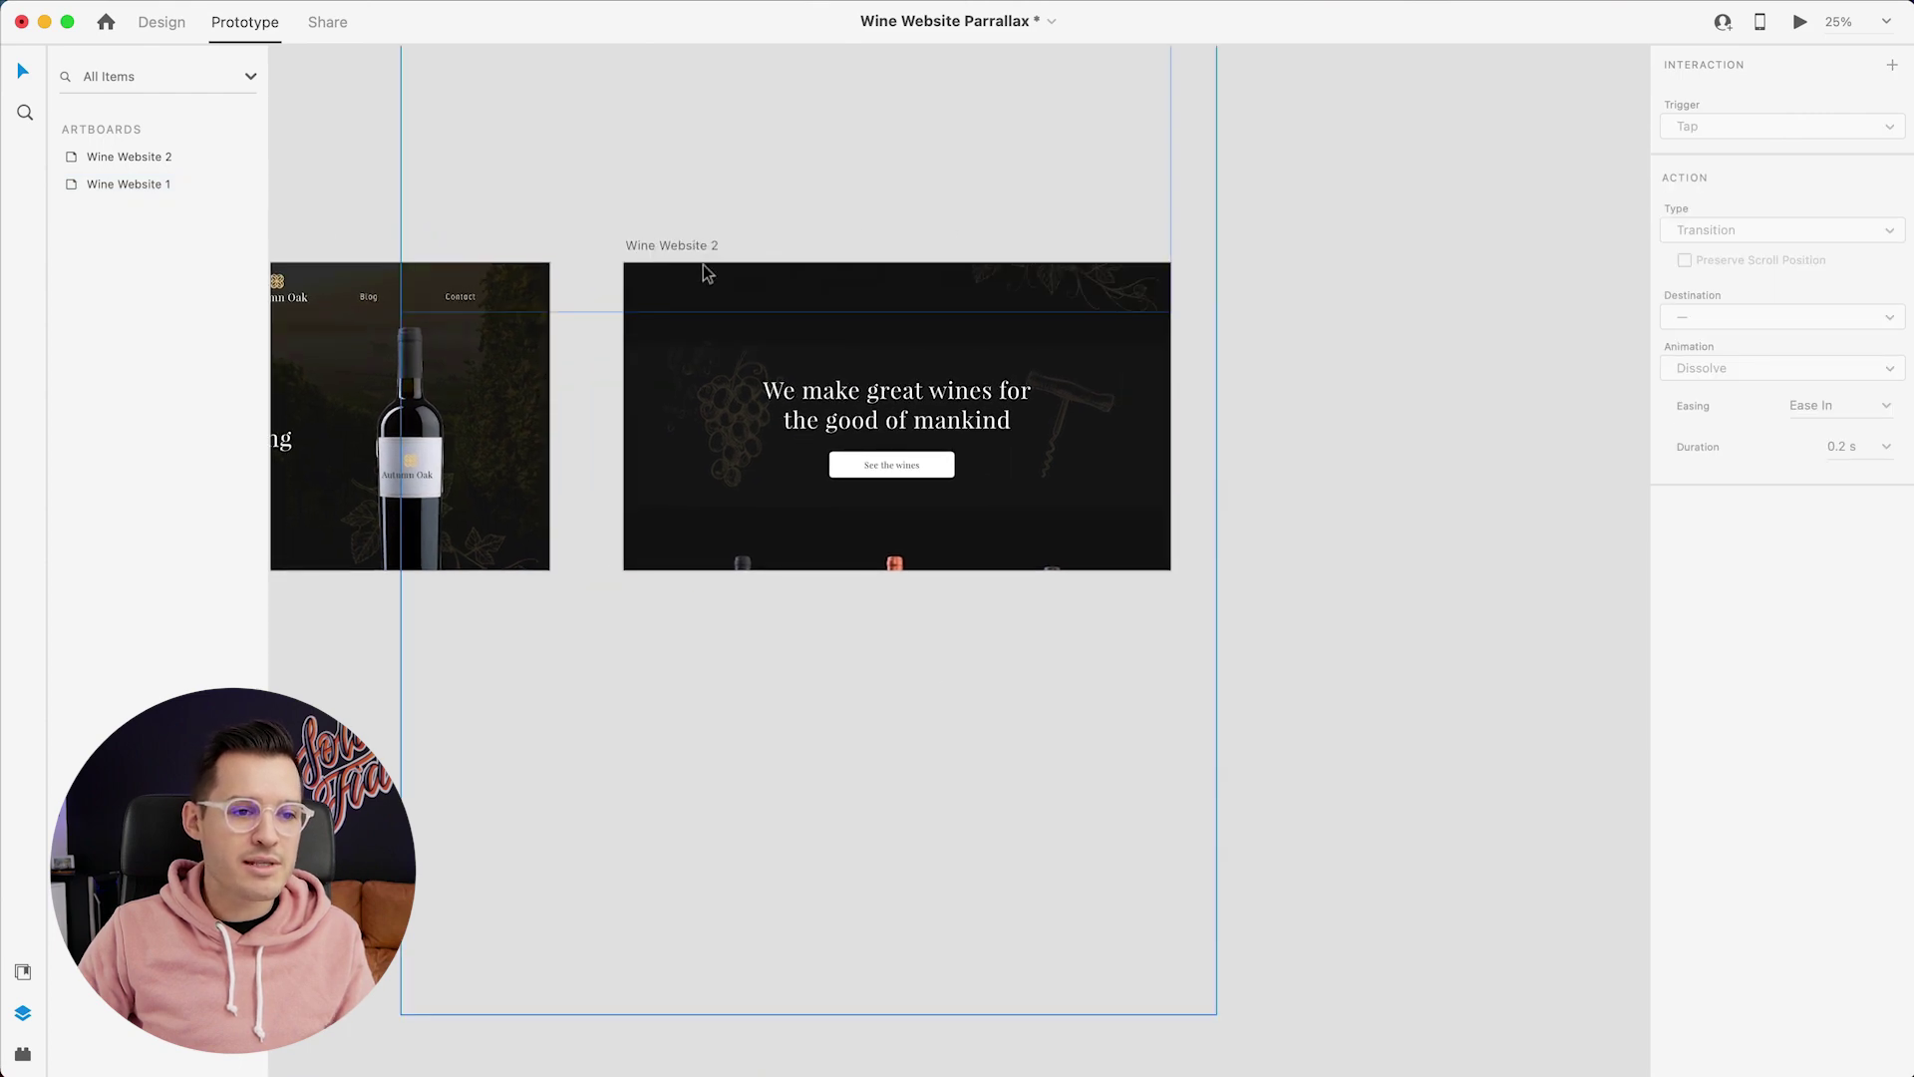
{"action": "left_click", "coordinate": [667, 247]}
{"action": "left_click_drag", "start_coordinate": [667, 249], "coordinate": [1289, 271]}
{"action": "left_click", "coordinate": [1379, 193]}
{"action": "left_click_drag", "start_coordinate": [1379, 192], "coordinate": [1201, 189]}
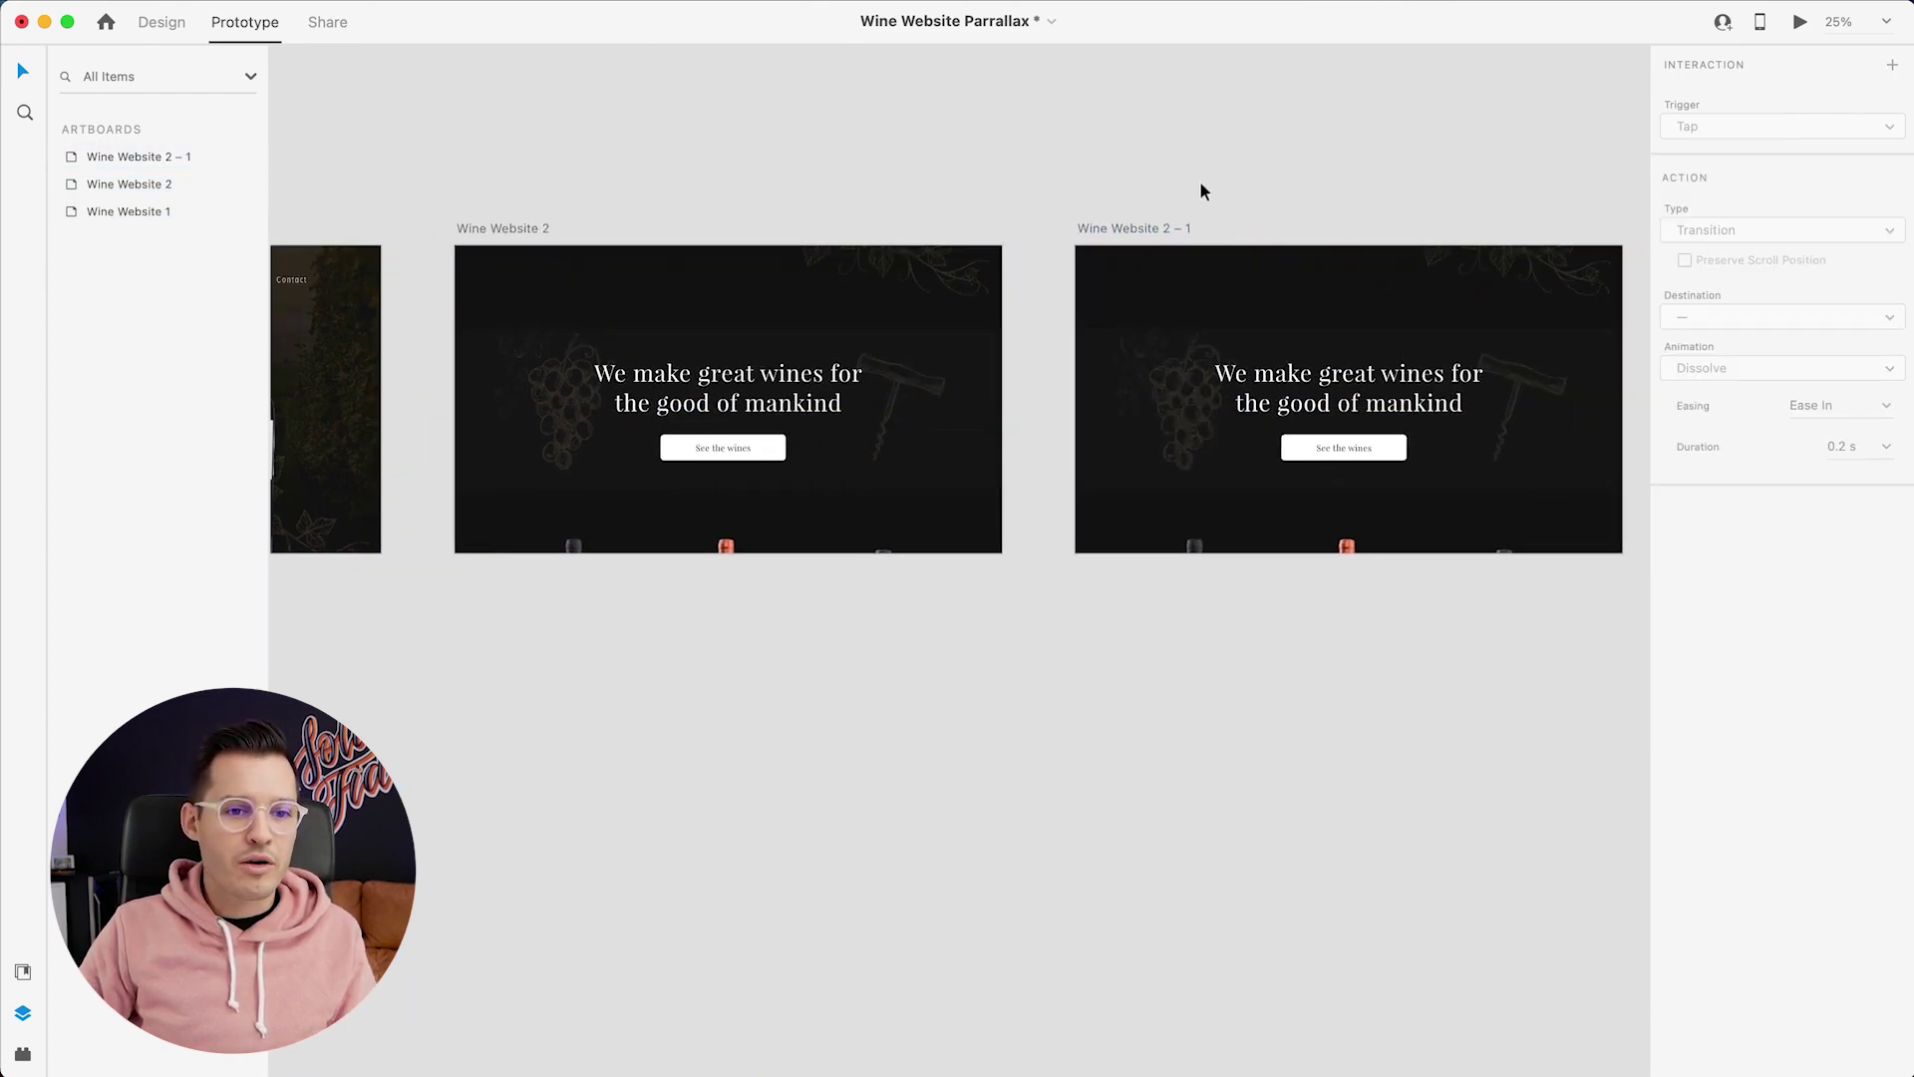
Remove the copy's key interaction back to Wine Website 1 and return to Design mode
{"action": "left_click", "coordinate": [1142, 230]}
{"action": "left_click_drag", "start_coordinate": [1030, 423], "coordinate": [1026, 425]}
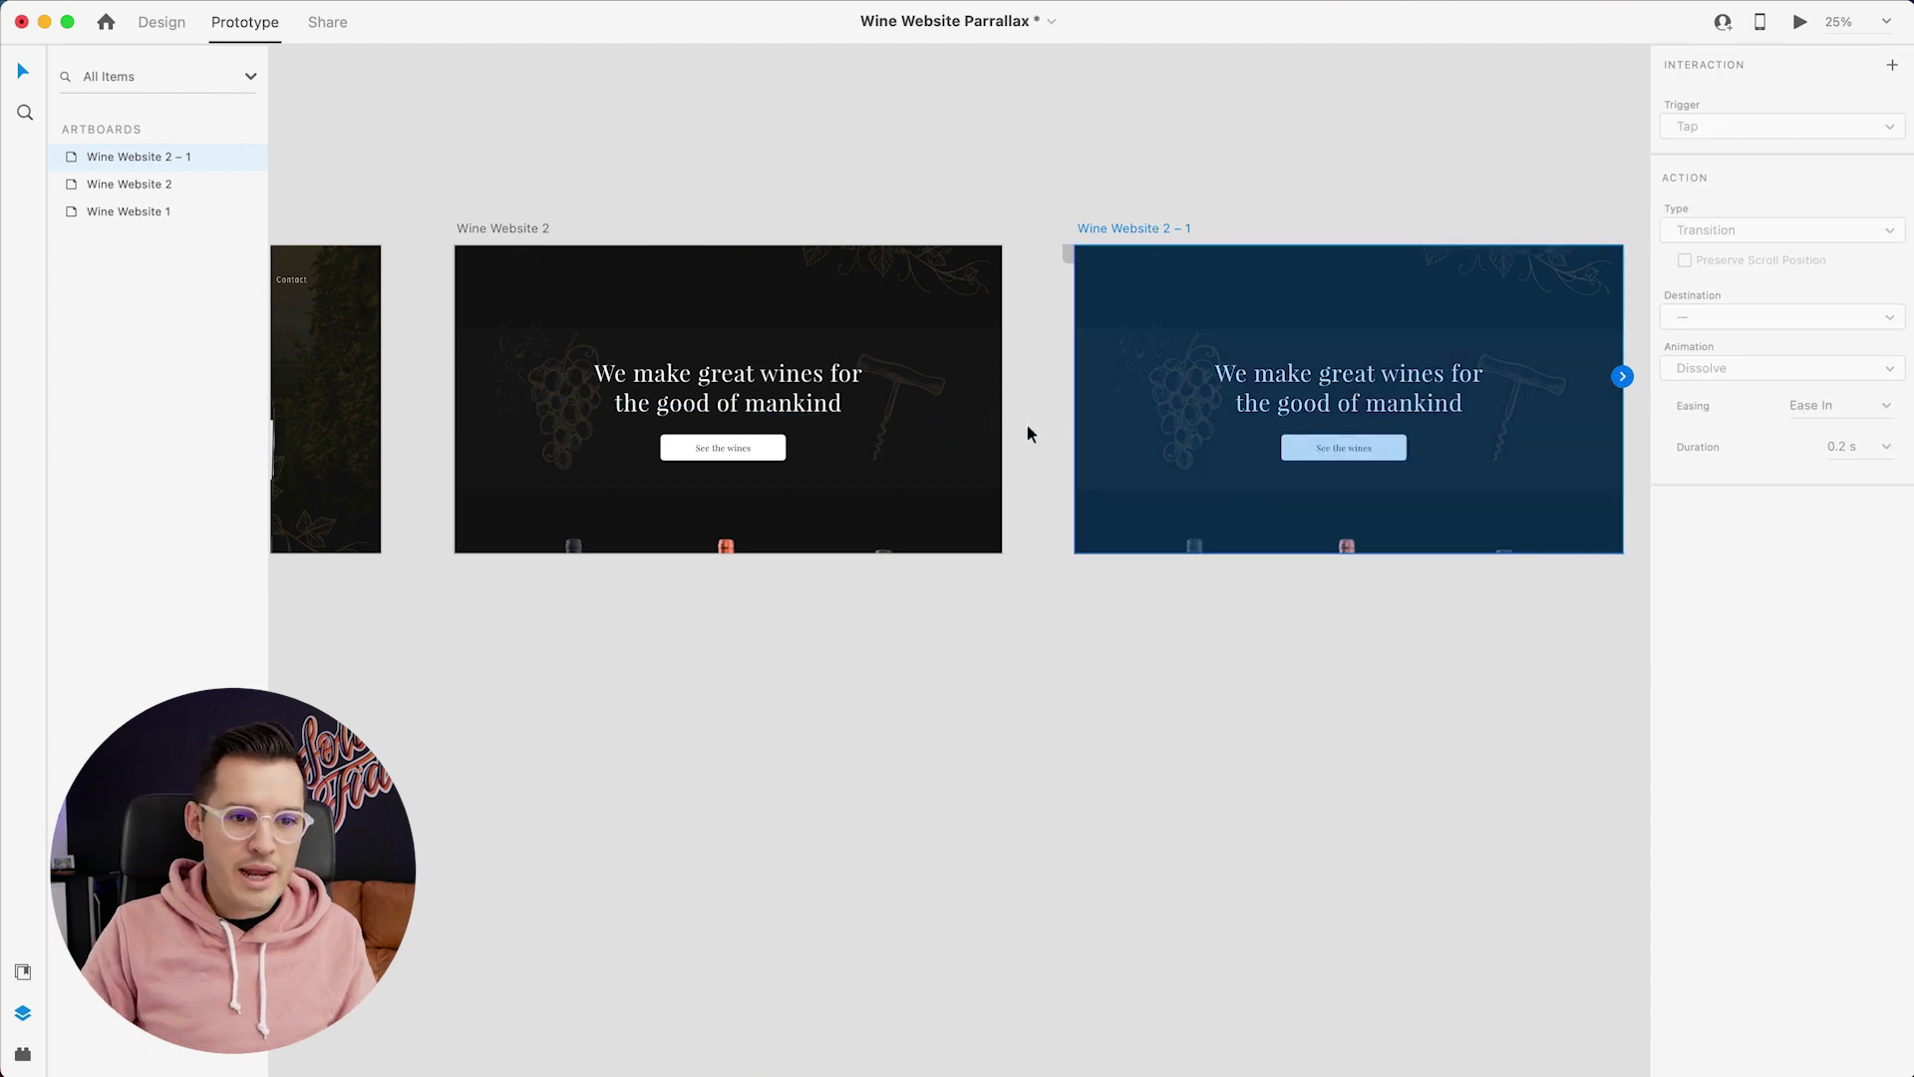
{"action": "scroll", "coordinate": [1232, 638], "scroll_direction": "right", "scroll_amount": 5}
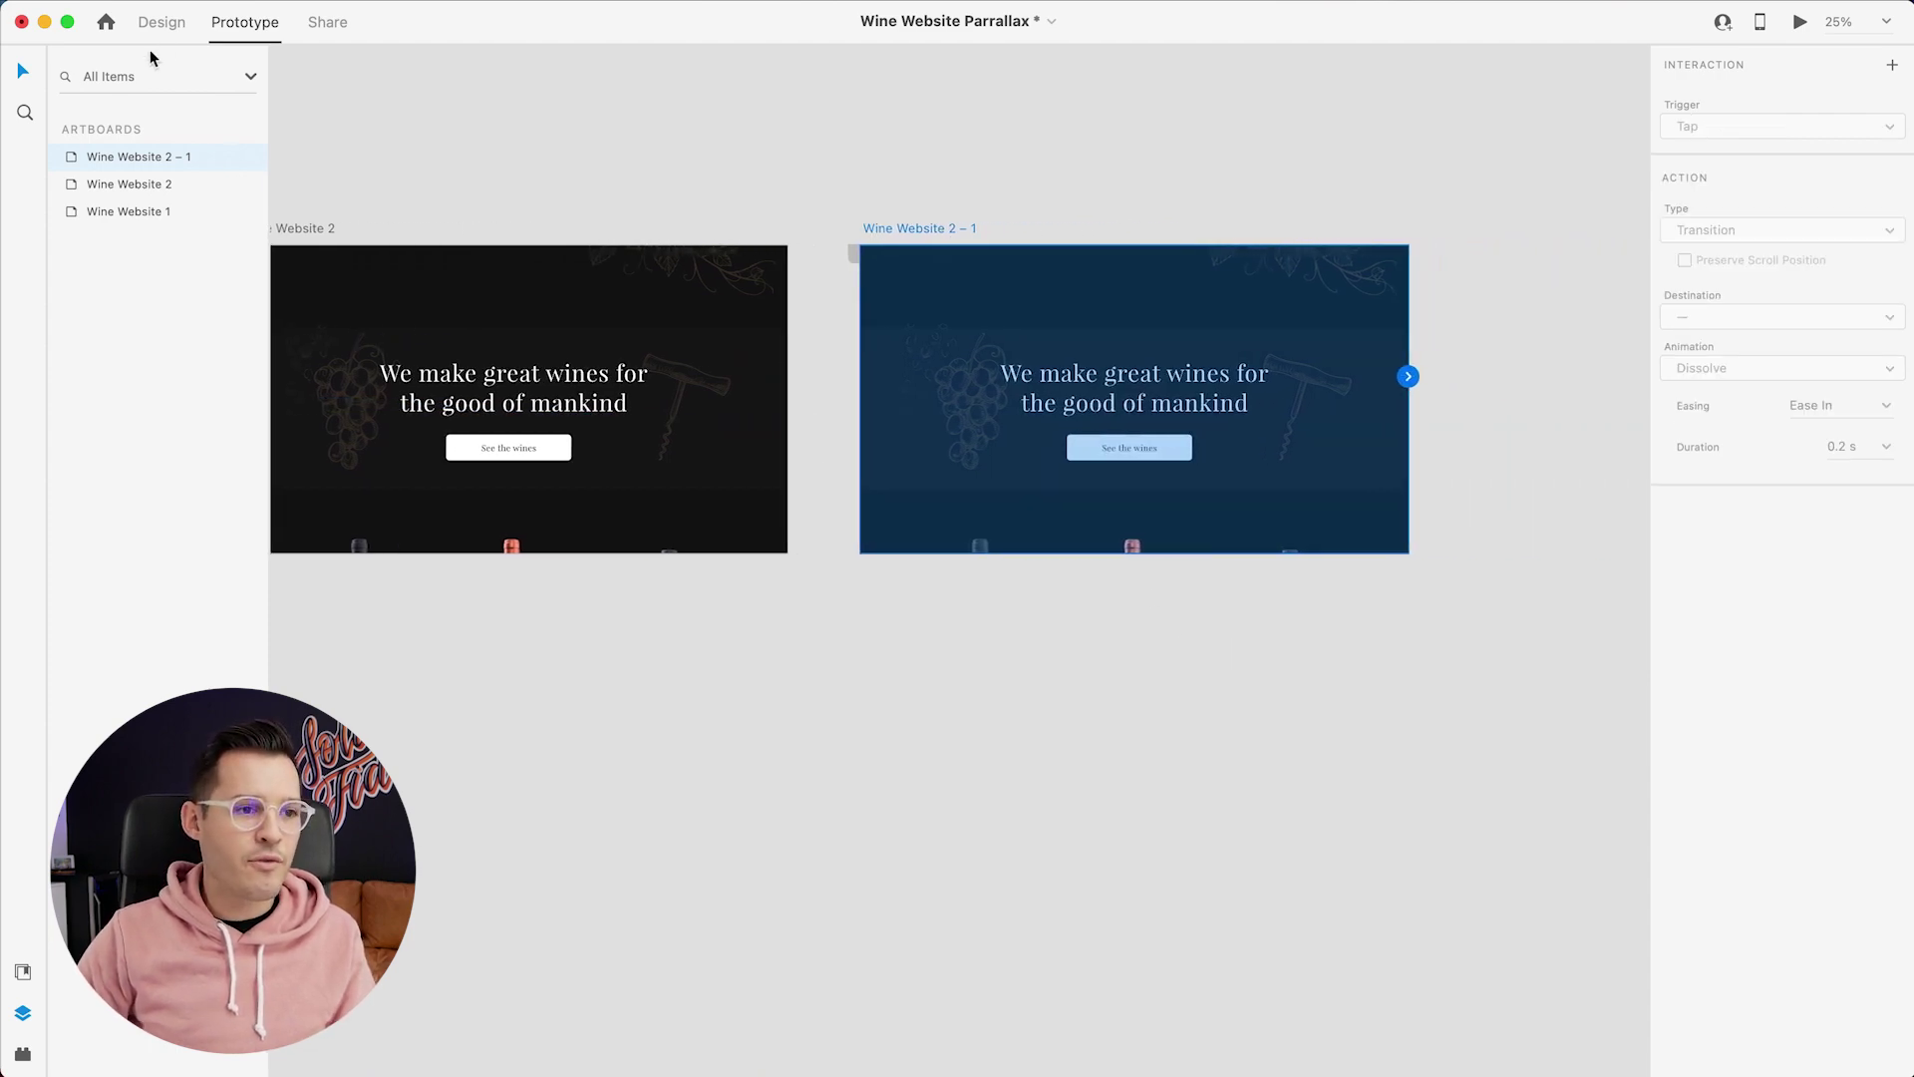
{"action": "left_click", "coordinate": [160, 22]}
{"action": "left_click", "coordinate": [1254, 449]}
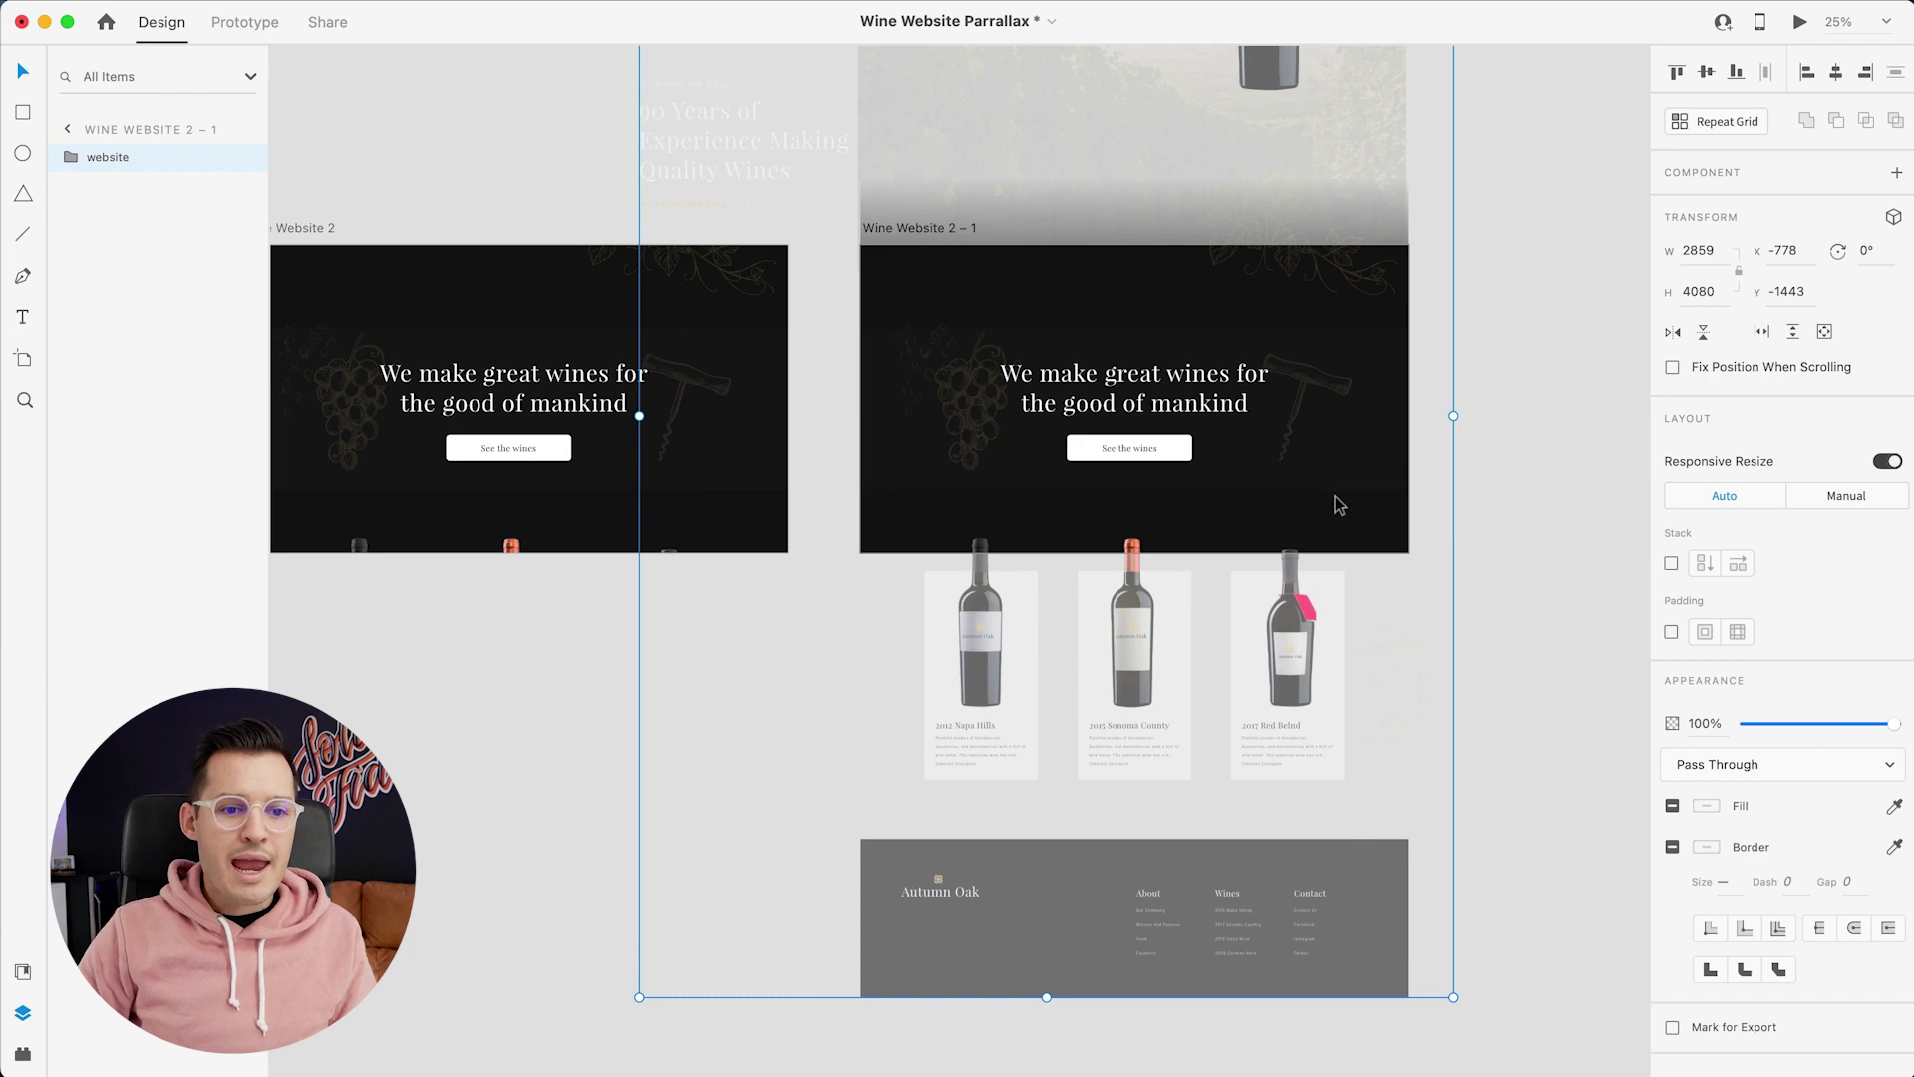
Stagger Wine Website 2's cards, lowering card 2 about 80 px and card 3 about 170 px
{"action": "scroll", "coordinate": [1282, 496], "scroll_direction": "down", "scroll_amount": 3}
{"action": "scroll", "coordinate": [1282, 495], "scroll_direction": "left", "scroll_amount": 4}
{"action": "left_click", "coordinate": [720, 362]}
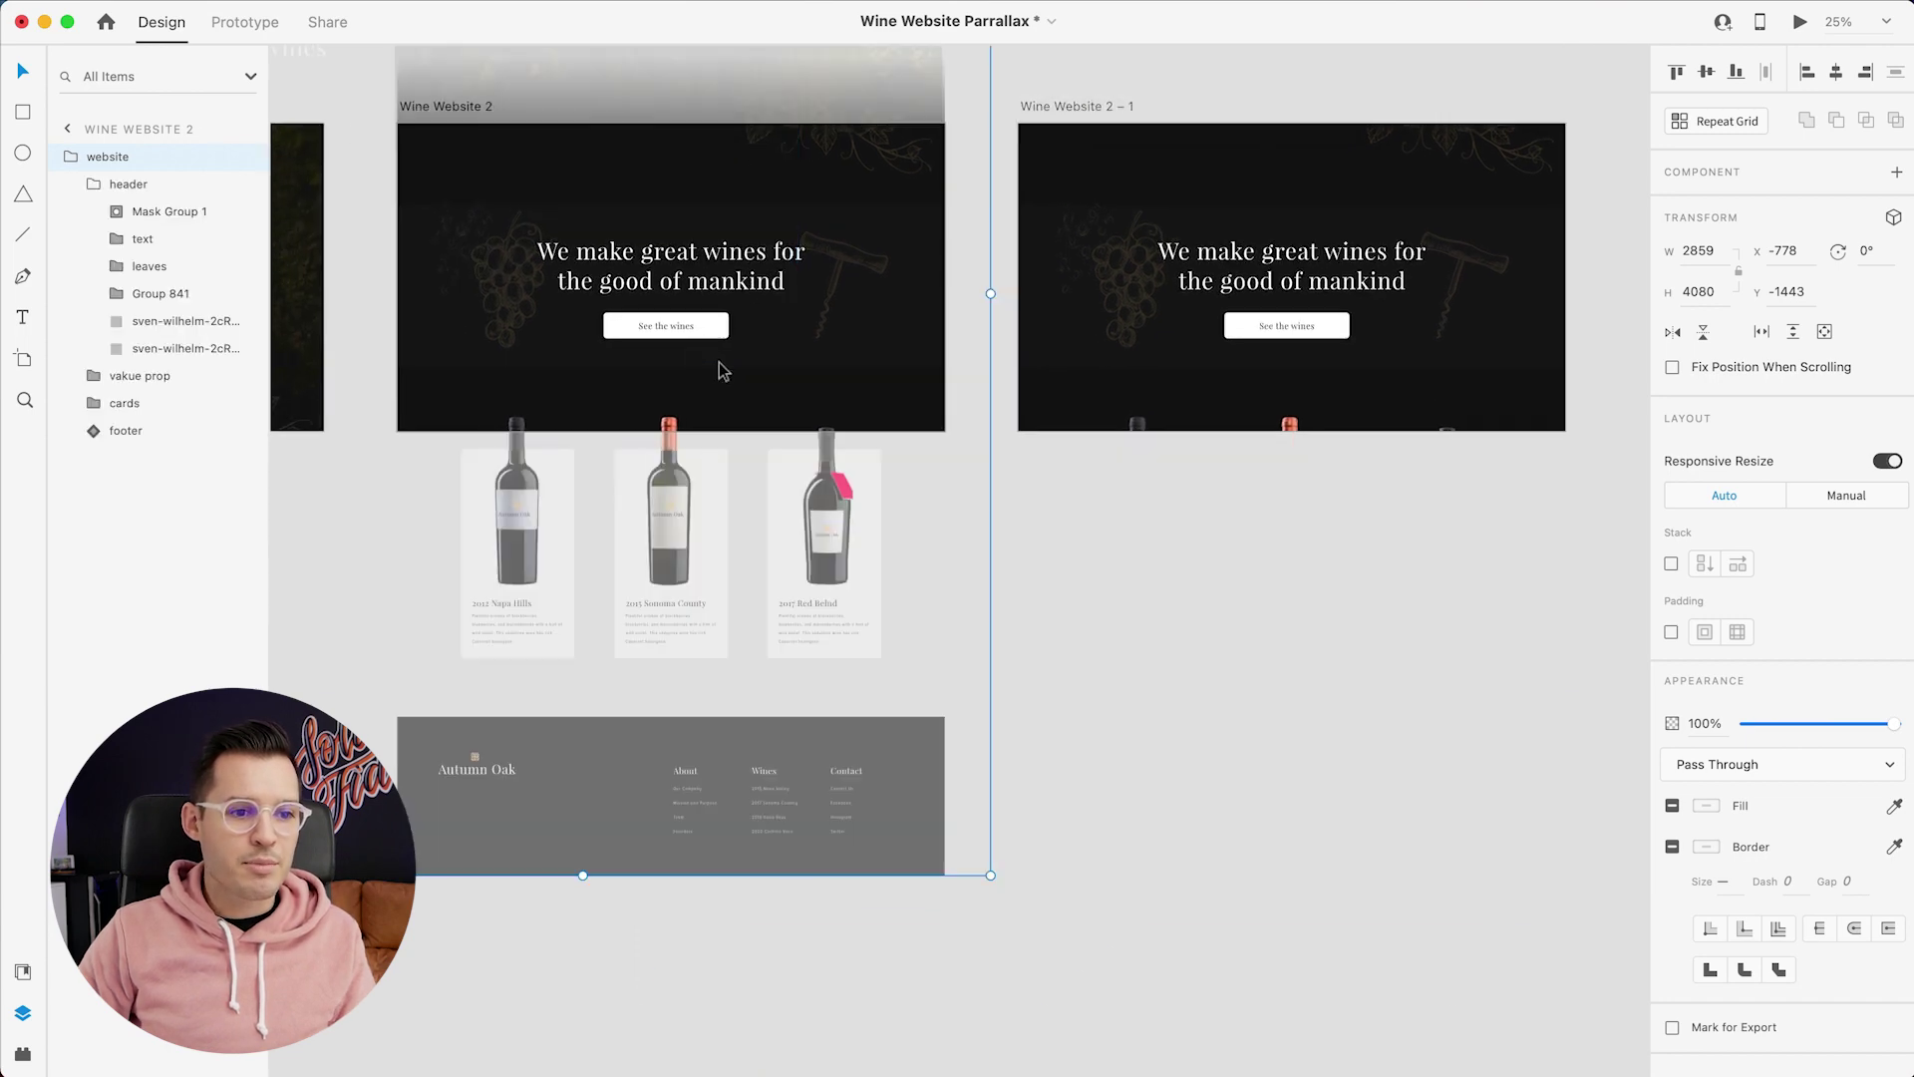
{"action": "double_click", "coordinate": [661, 518]}
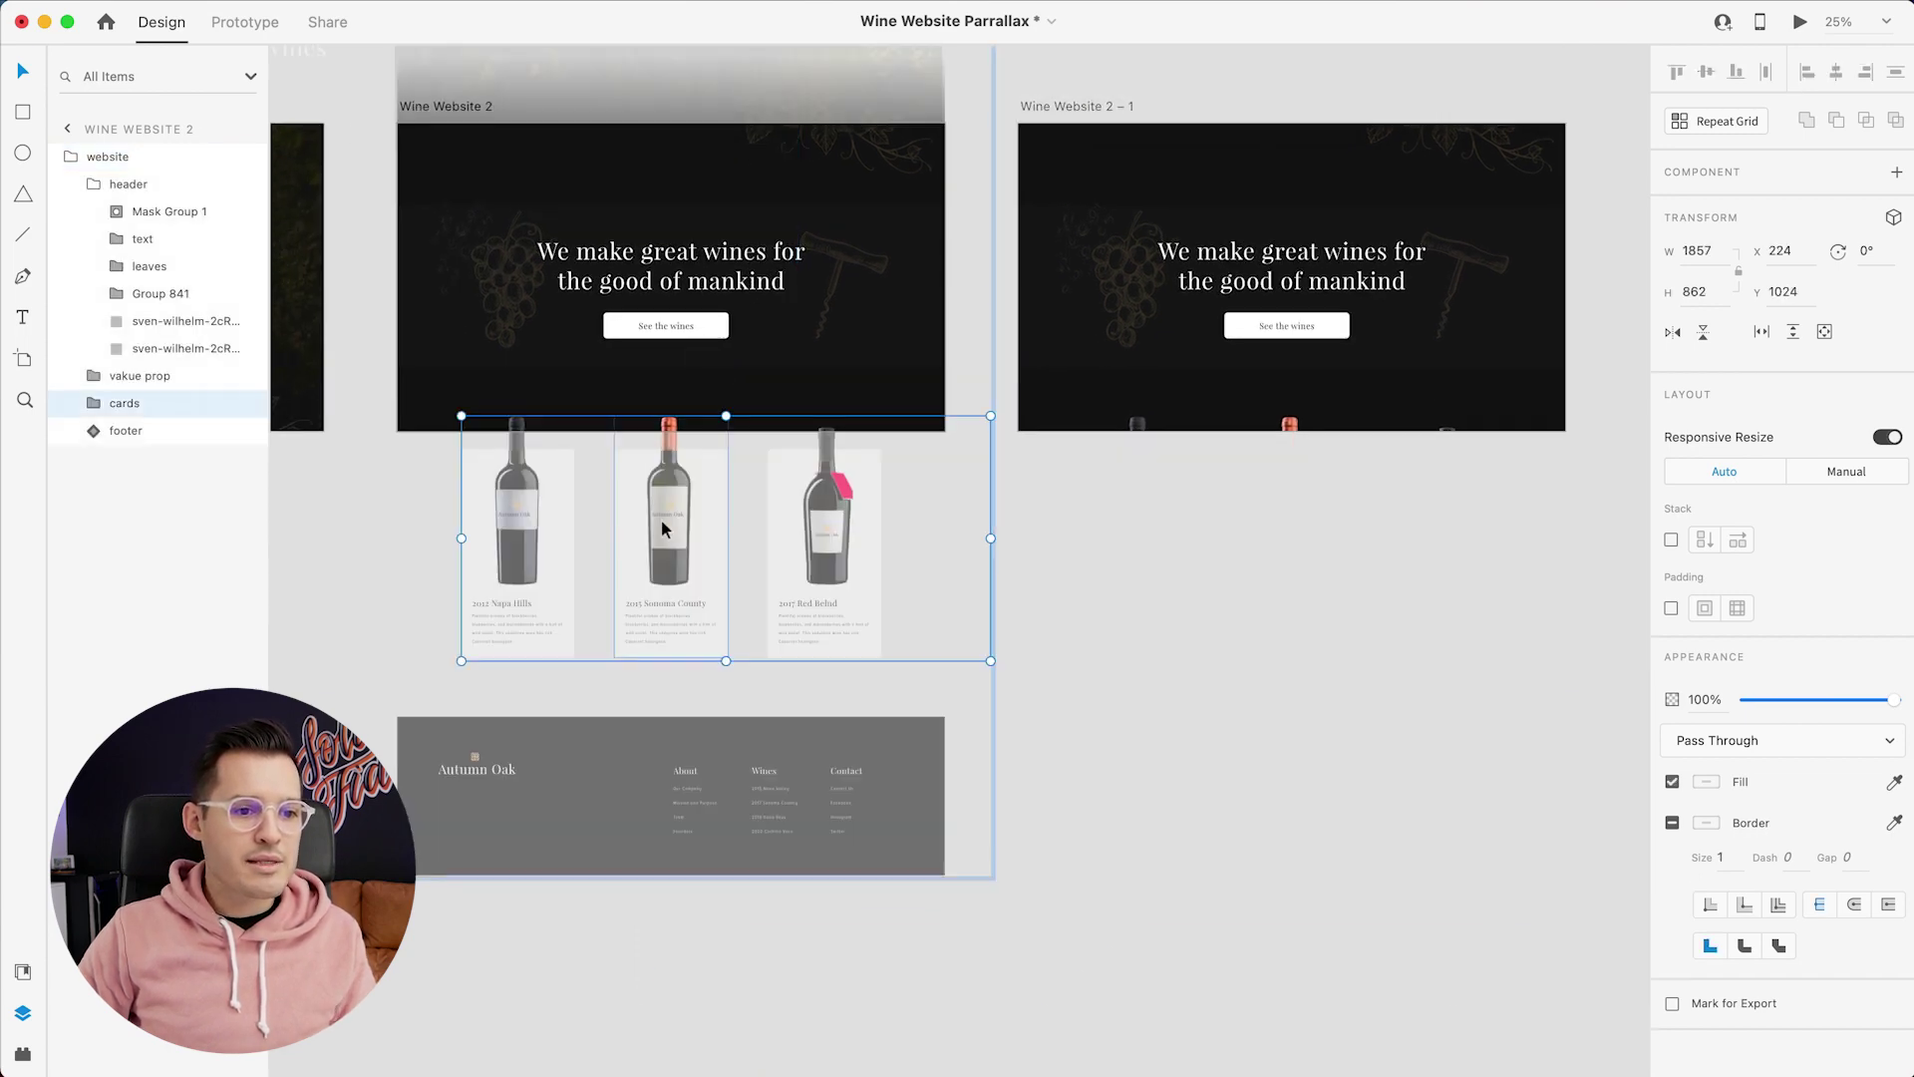
{"action": "left_click", "coordinate": [663, 523]}
{"action": "left_click", "coordinate": [841, 541], "text": "shift"}
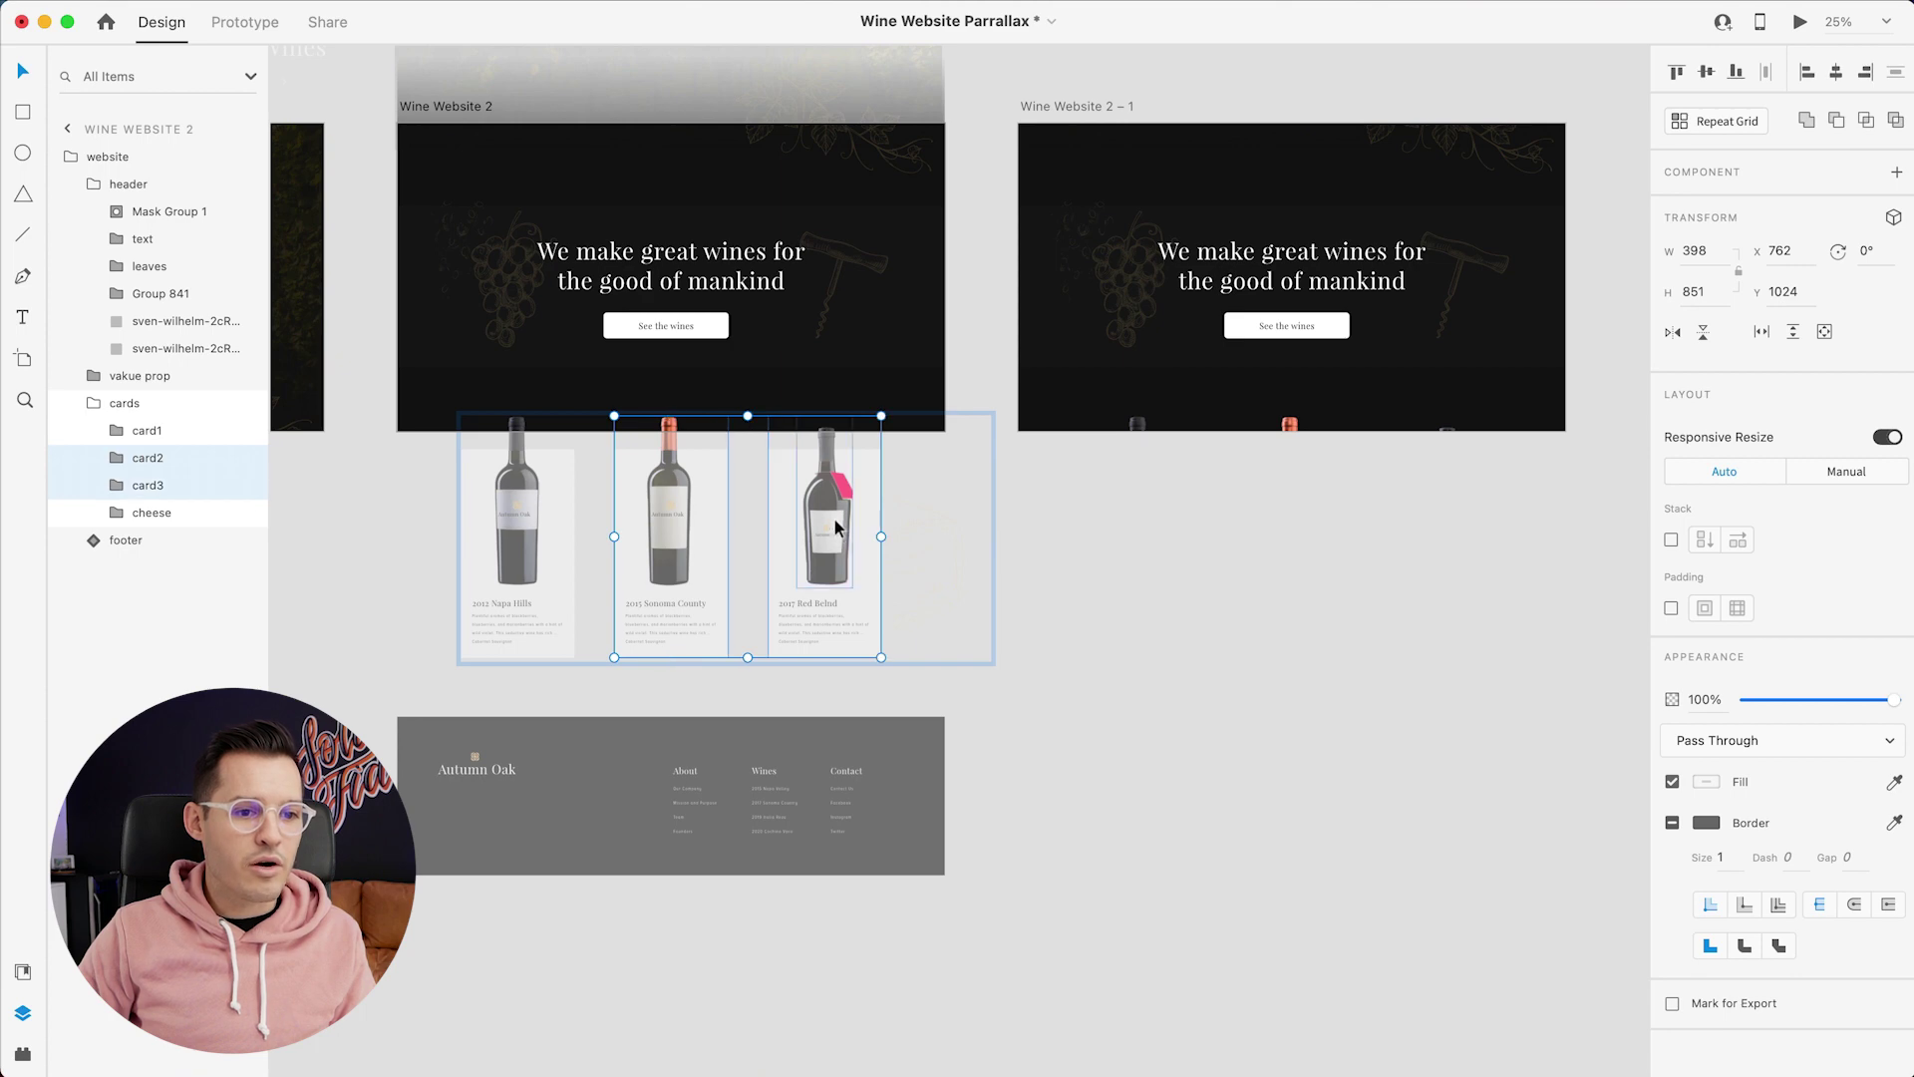
{"action": "scroll", "coordinate": [1032, 531], "scroll_direction": "left", "scroll_amount": 8}
{"action": "left_click", "coordinate": [860, 530]}
{"action": "left_click", "coordinate": [1013, 535]}
{"action": "left_click_drag", "start_coordinate": [982, 521], "coordinate": [984, 598]}
{"action": "left_click_drag", "start_coordinate": [1112, 495], "coordinate": [1115, 664]}
{"action": "left_click", "coordinate": [934, 580], "text": "shift"}
{"action": "left_click", "coordinate": [778, 531], "text": "shift"}
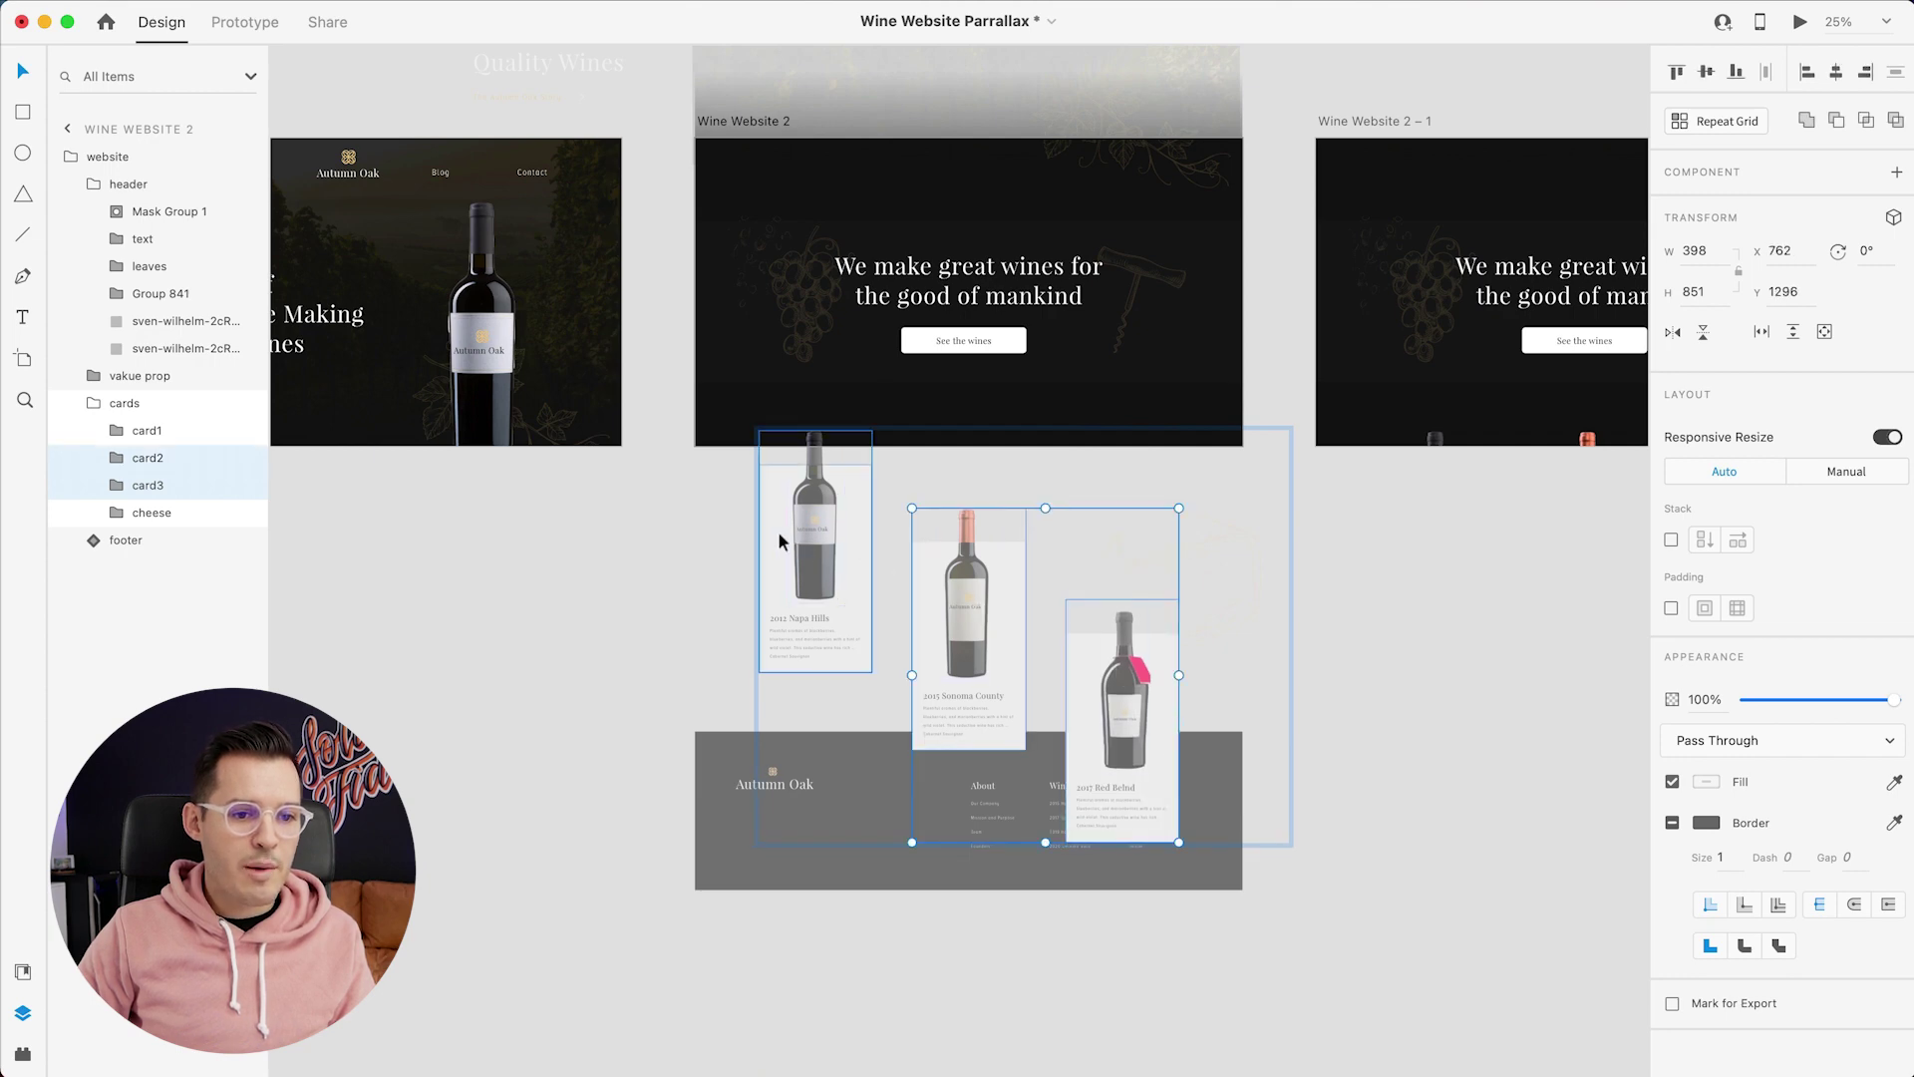
{"action": "left_click_drag", "start_coordinate": [778, 530], "coordinate": [780, 598]}
Shift Wine Website 2 – 1's website group up so the three cards fill the frame
{"action": "left_click_drag", "start_coordinate": [1373, 611], "coordinate": [1026, 619]}
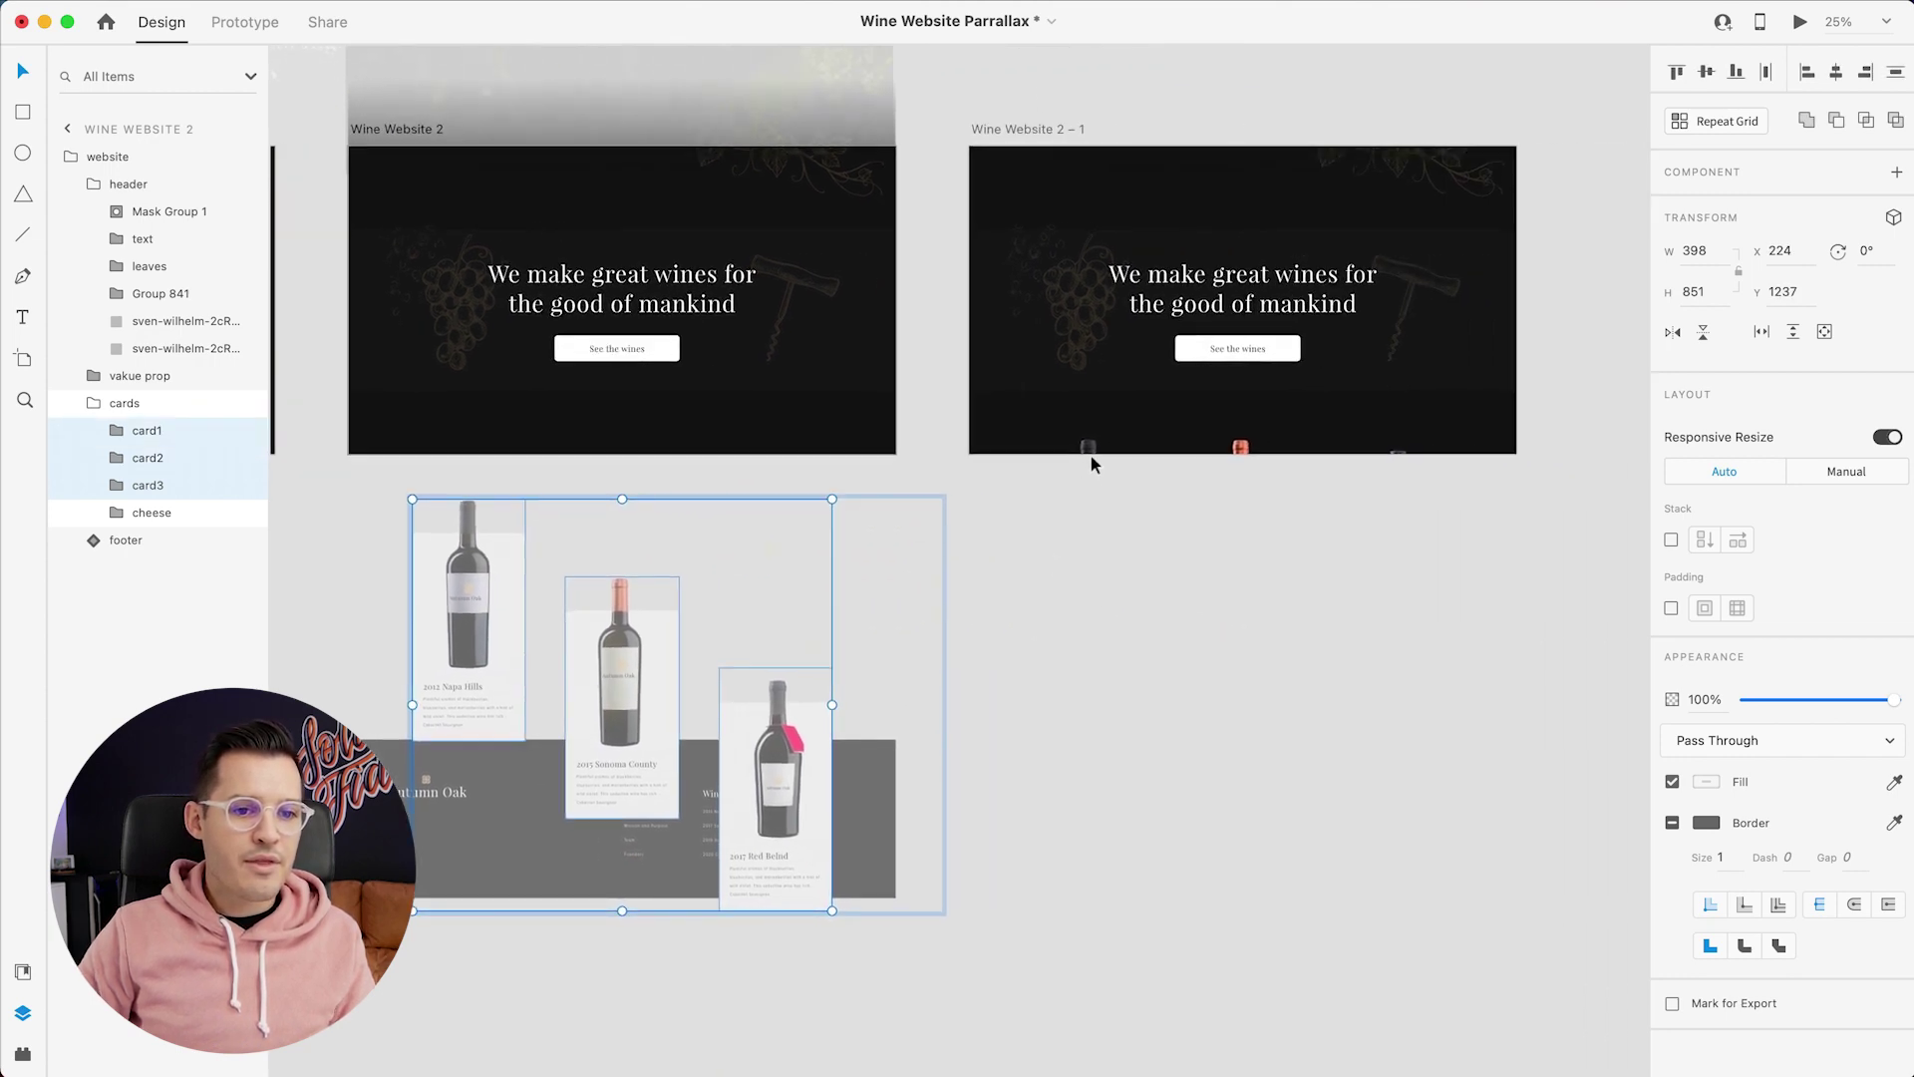
{"action": "left_click", "coordinate": [1179, 315]}
{"action": "left_click_drag", "start_coordinate": [1180, 315], "coordinate": [1170, 78]}
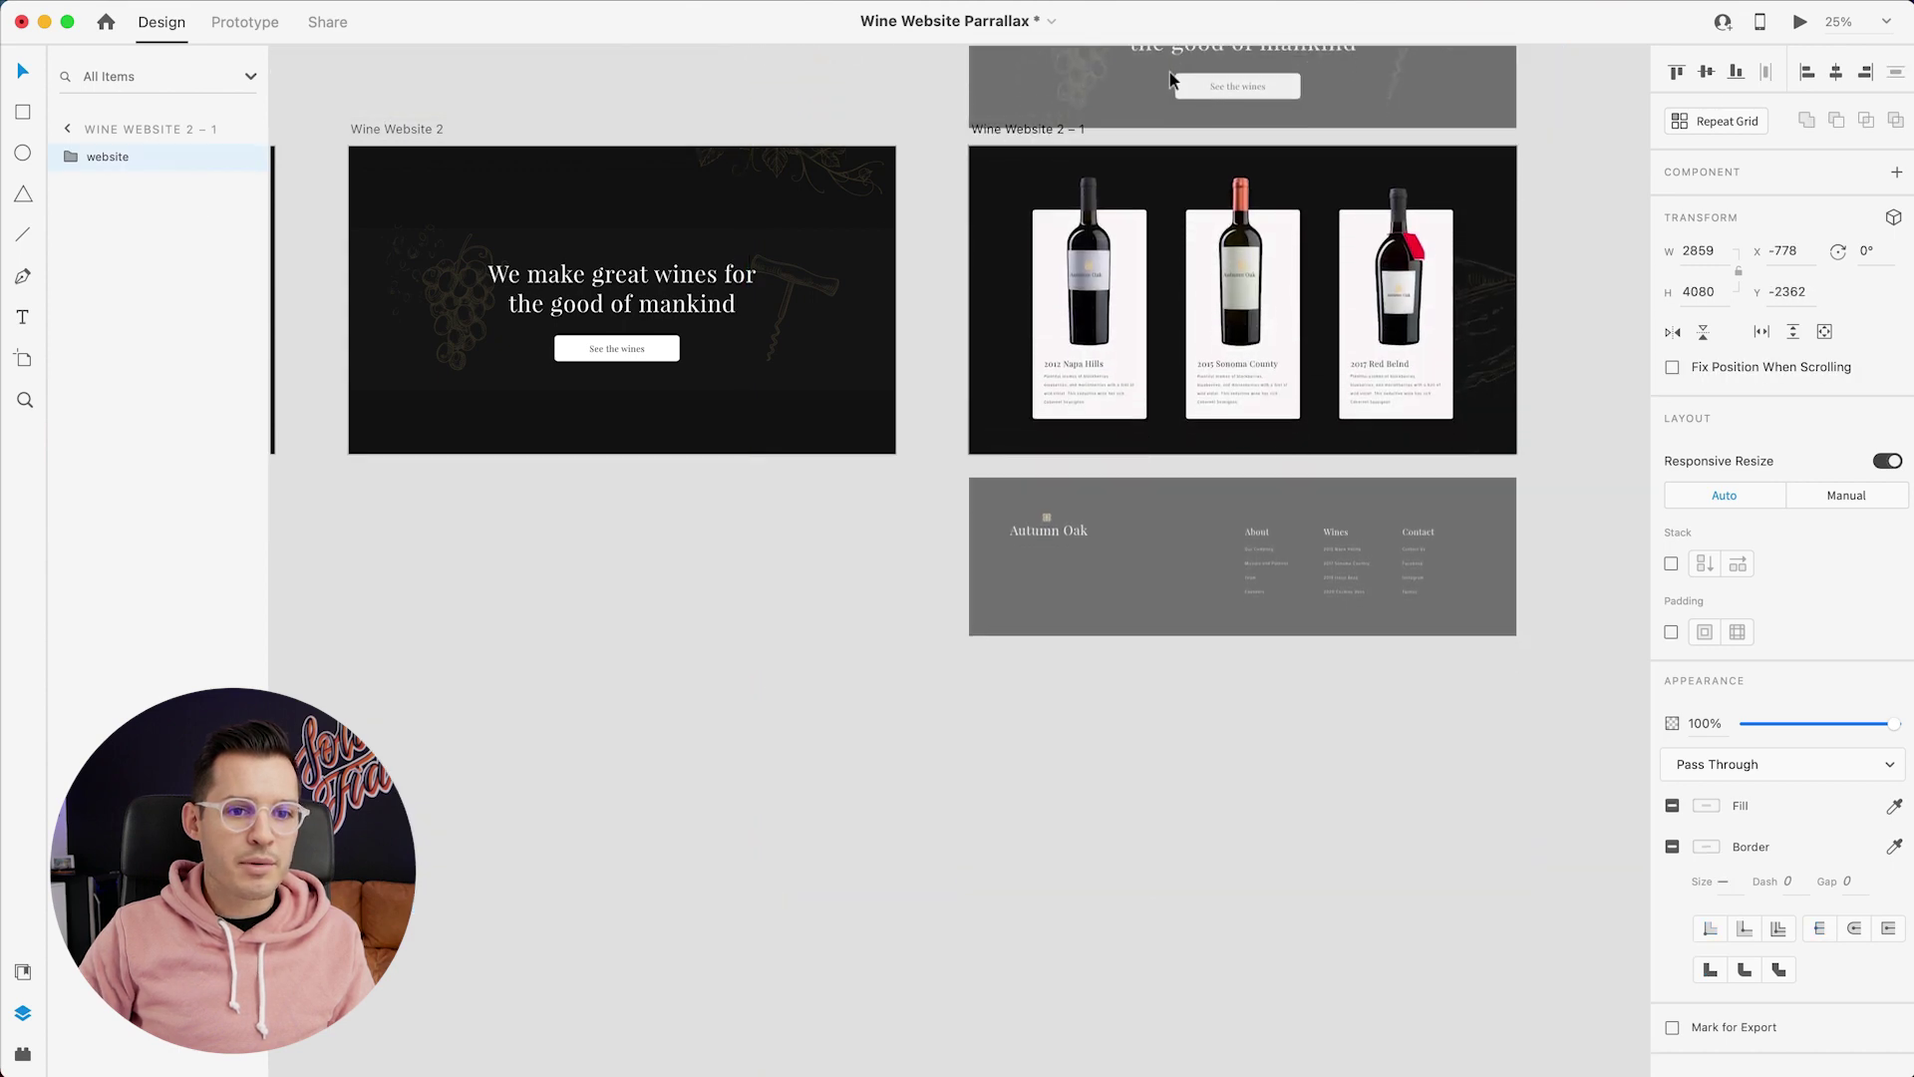
{"action": "scroll", "coordinate": [1171, 94], "scroll_direction": "left", "scroll_amount": 1}
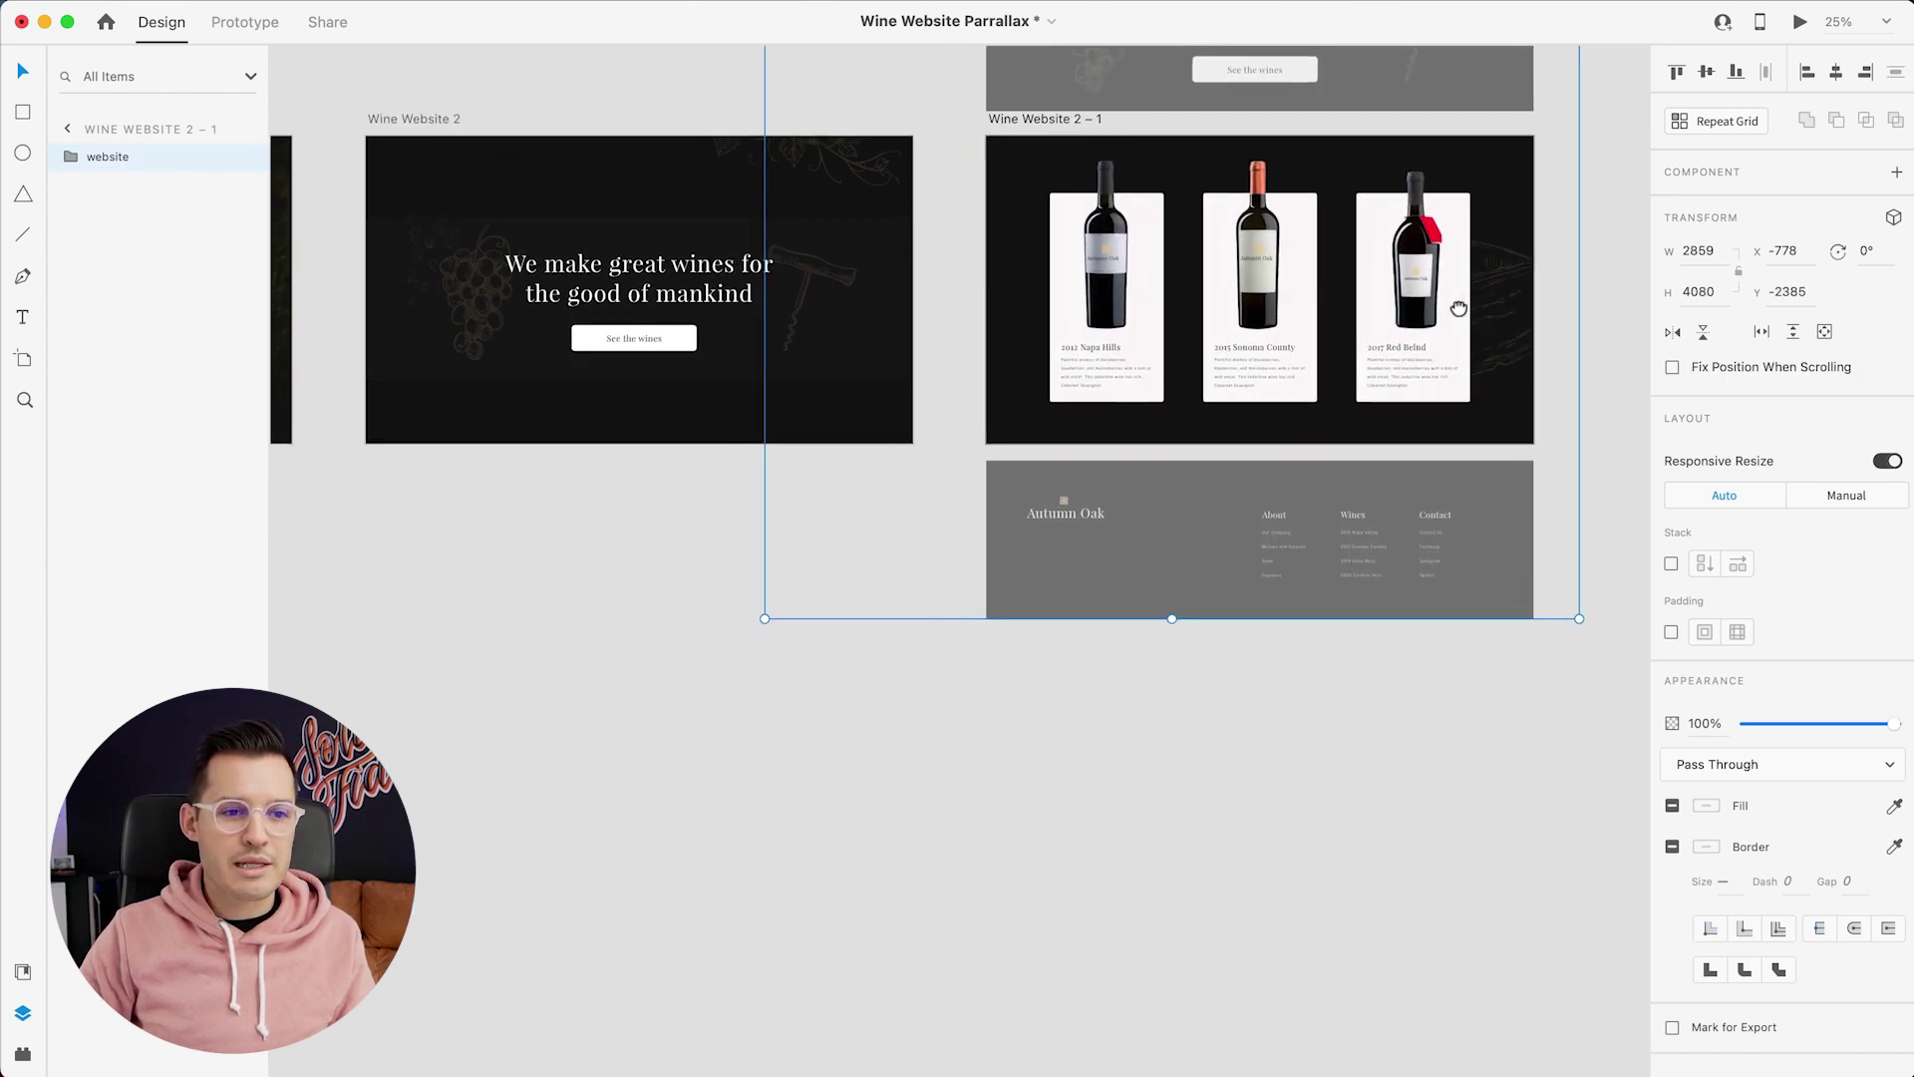
Move the cheese image on Wine Website 2 further right
{"action": "left_click", "coordinate": [818, 487]}
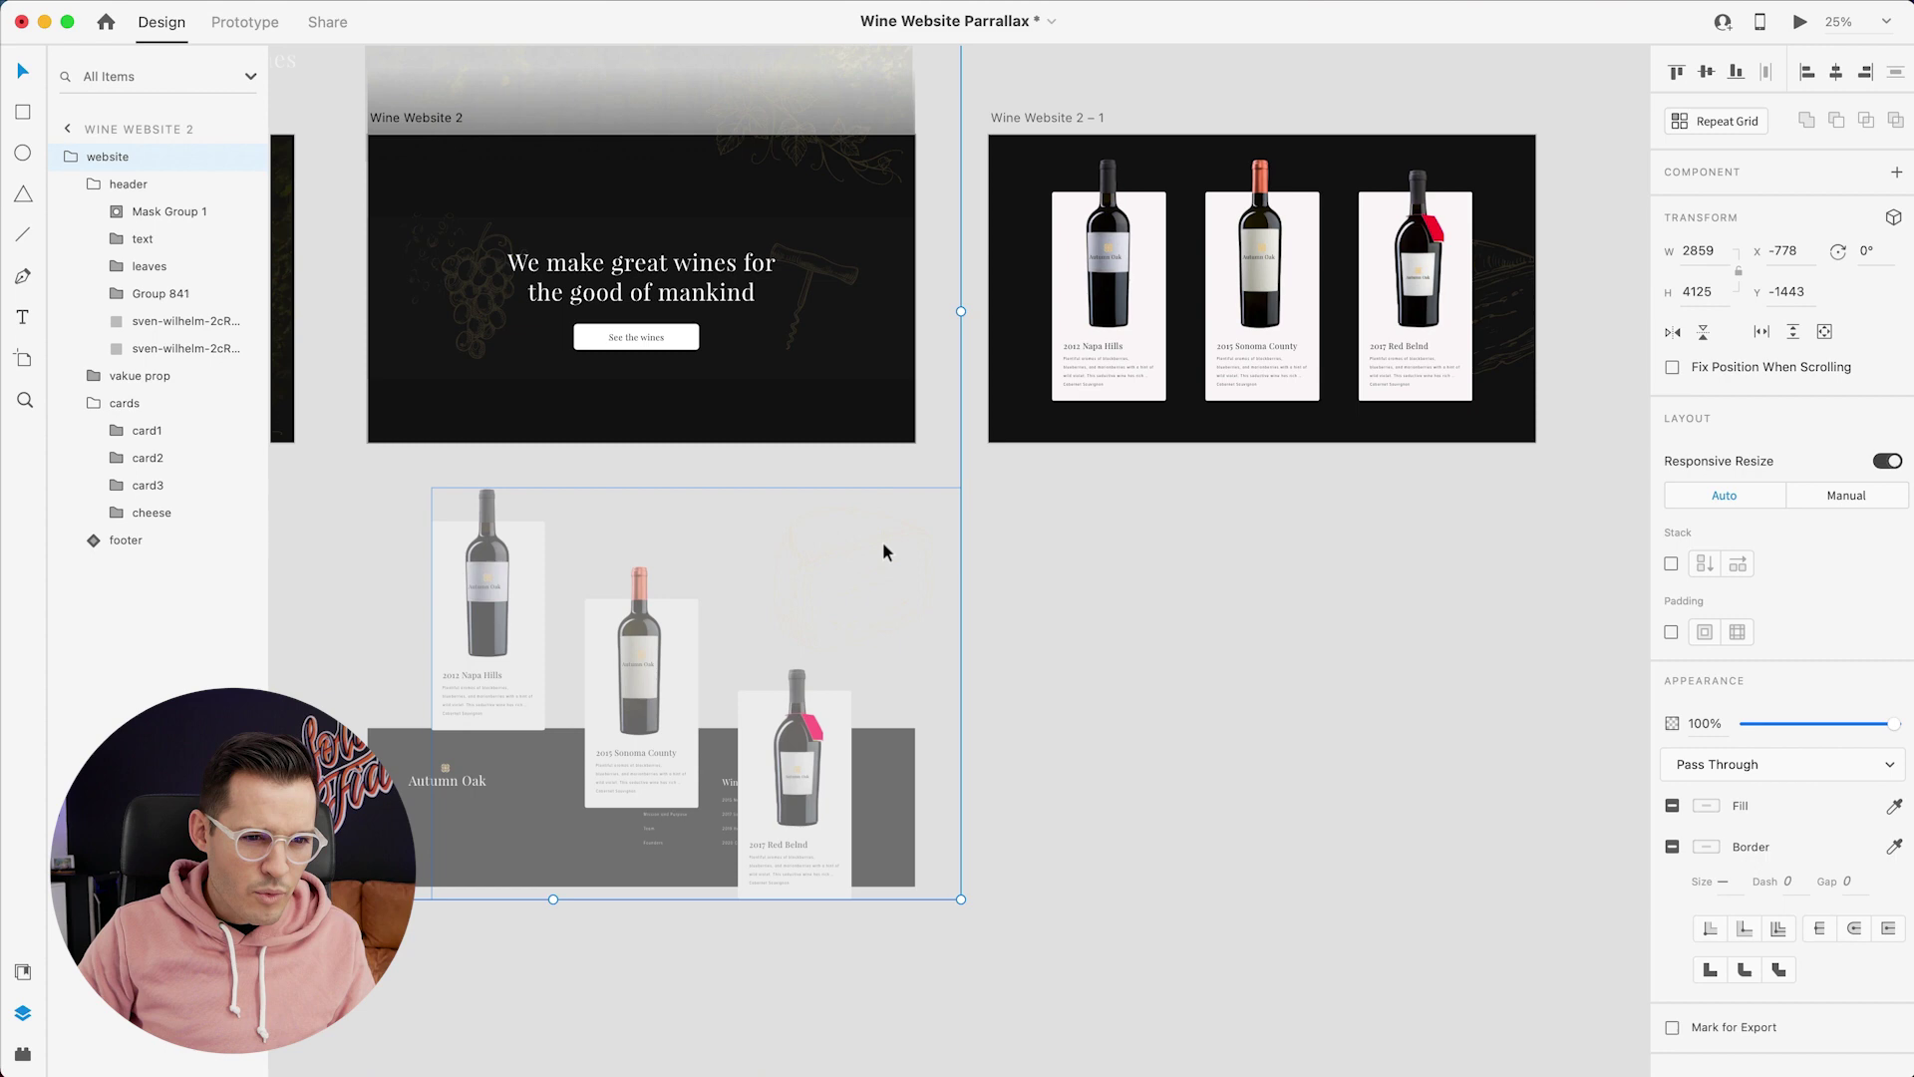
{"action": "double_click", "coordinate": [673, 654]}
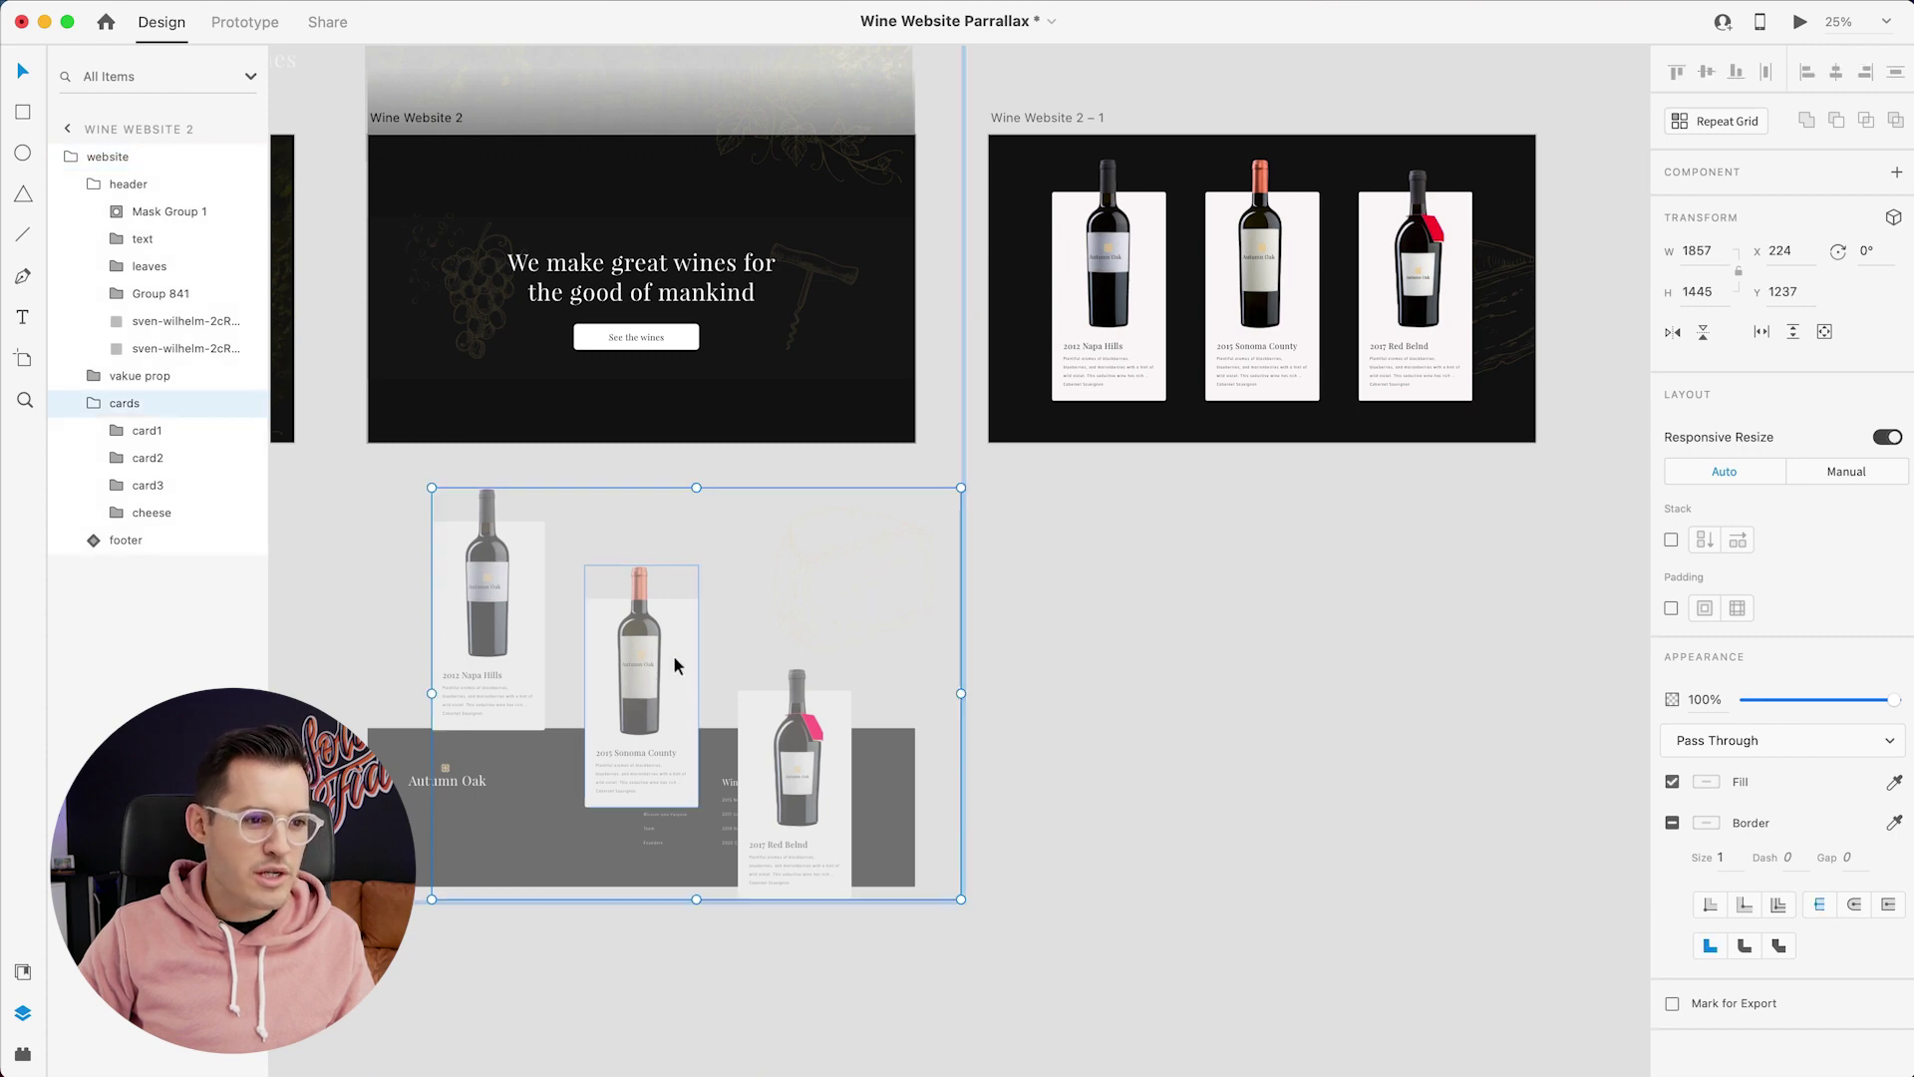
{"action": "left_click", "coordinate": [151, 514]}
{"action": "left_click_drag", "start_coordinate": [815, 558], "coordinate": [987, 560]}
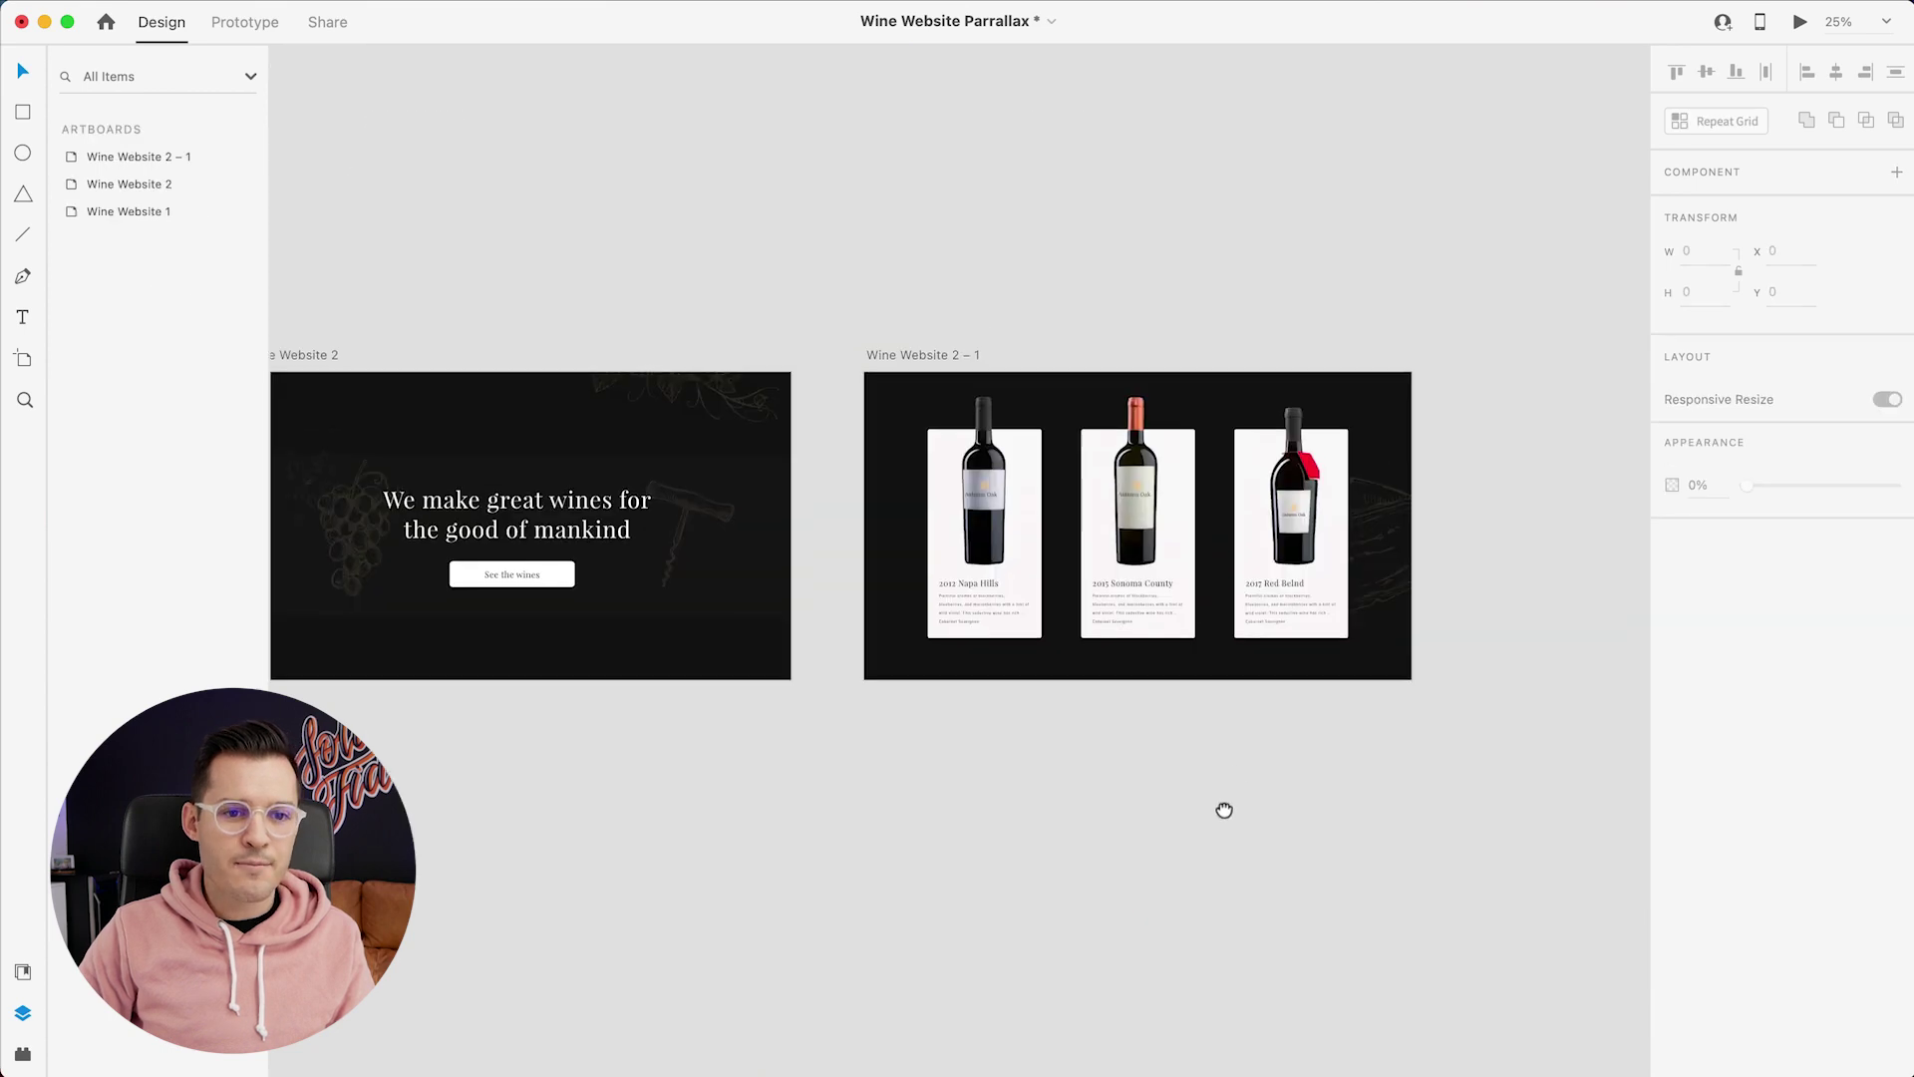
{"action": "scroll", "coordinate": [1223, 807], "scroll_direction": "up", "scroll_amount": 1}
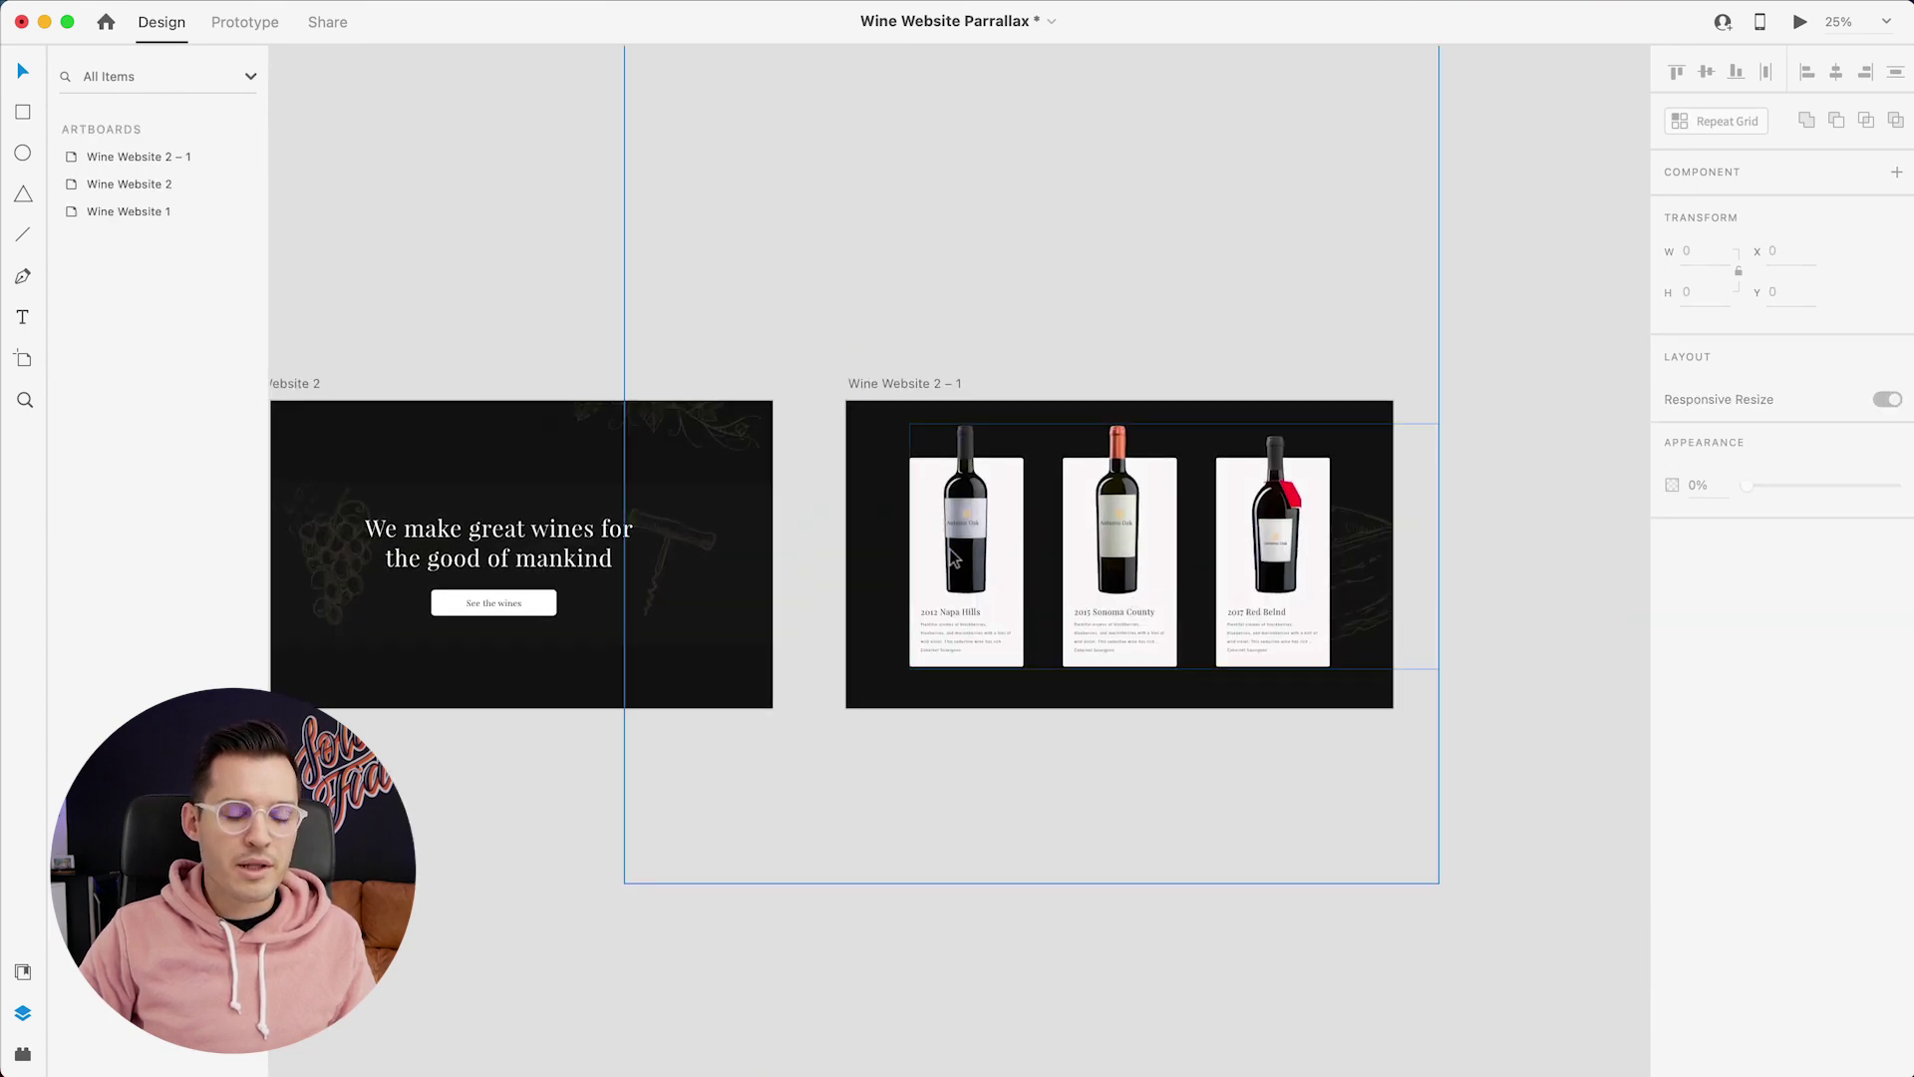
Enable 3D Transforms on the first wine card and tilt it 14°
{"action": "scroll", "coordinate": [825, 594], "scroll_direction": "down", "scroll_amount": 2}
{"action": "scroll", "coordinate": [779, 509], "scroll_direction": "right", "scroll_amount": 2}
{"action": "left_click", "coordinate": [897, 488]}
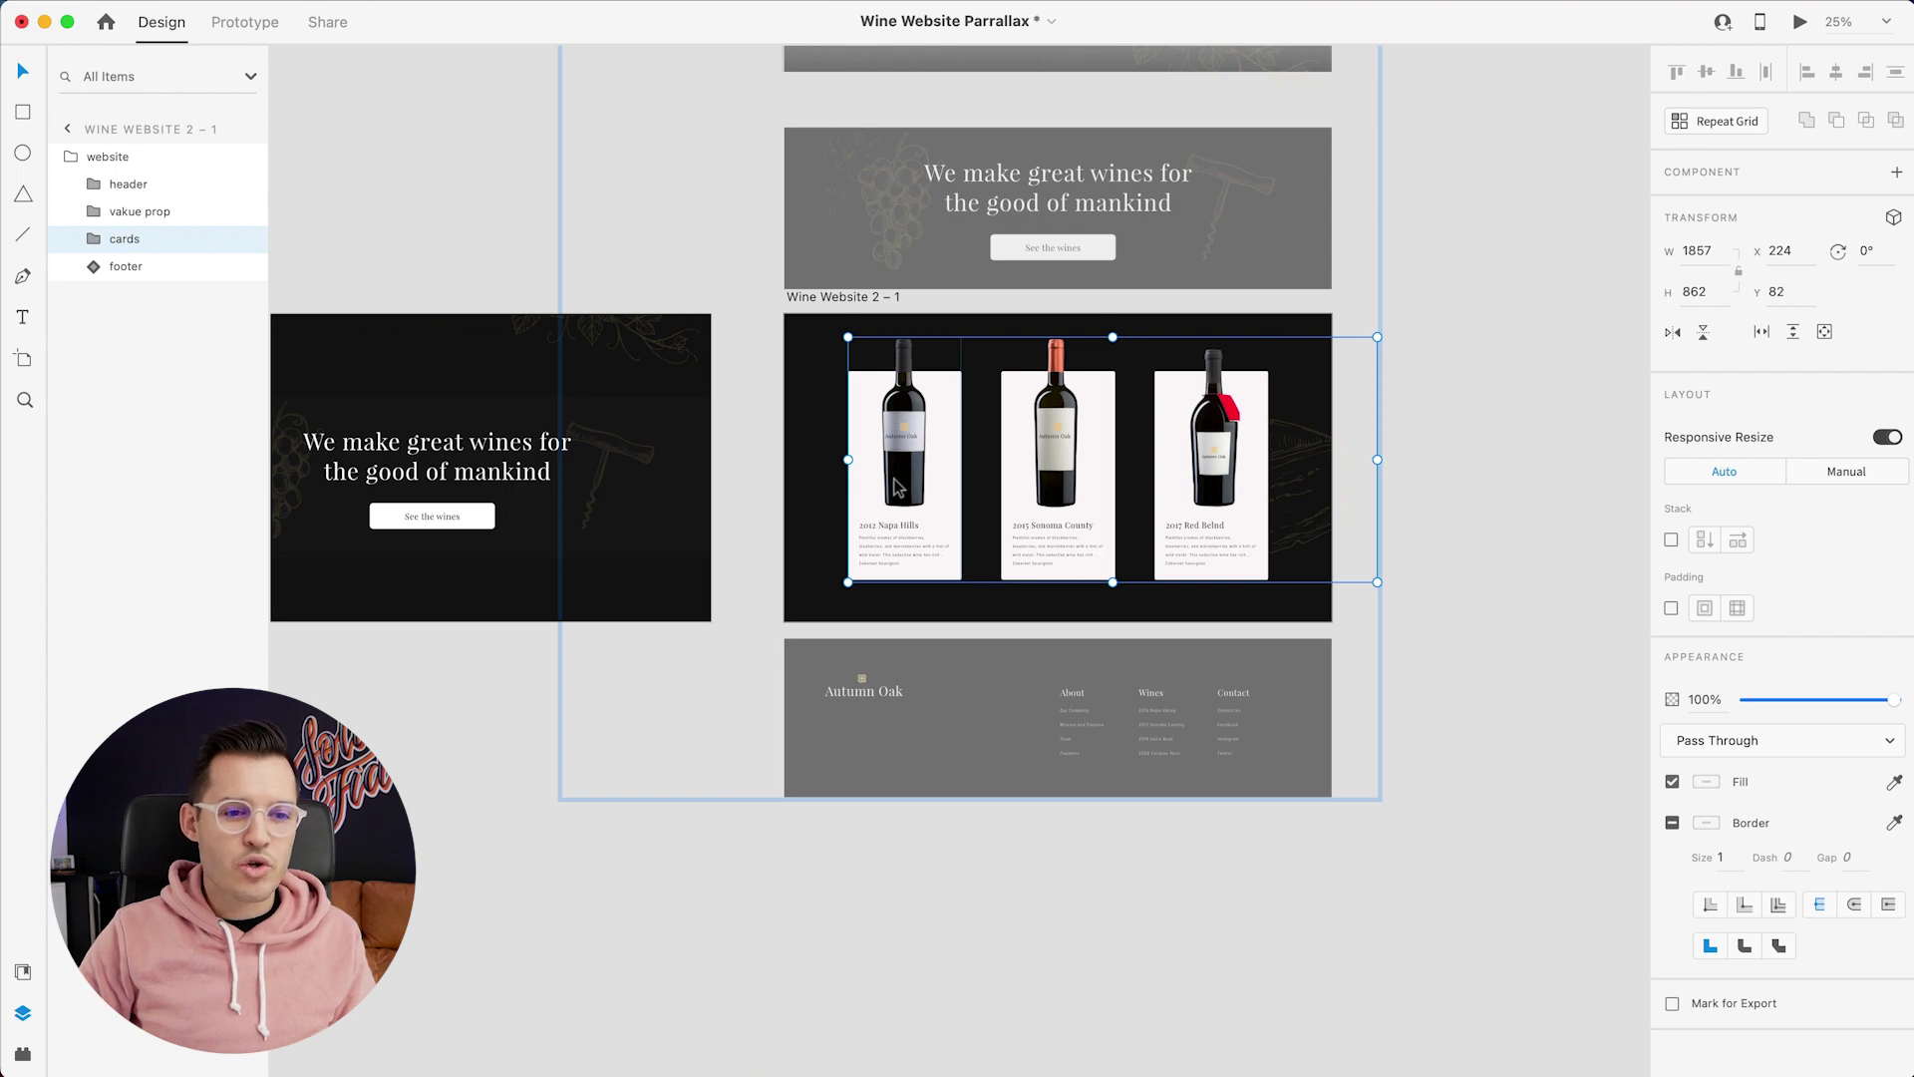
{"action": "double_click", "coordinate": [898, 488]}
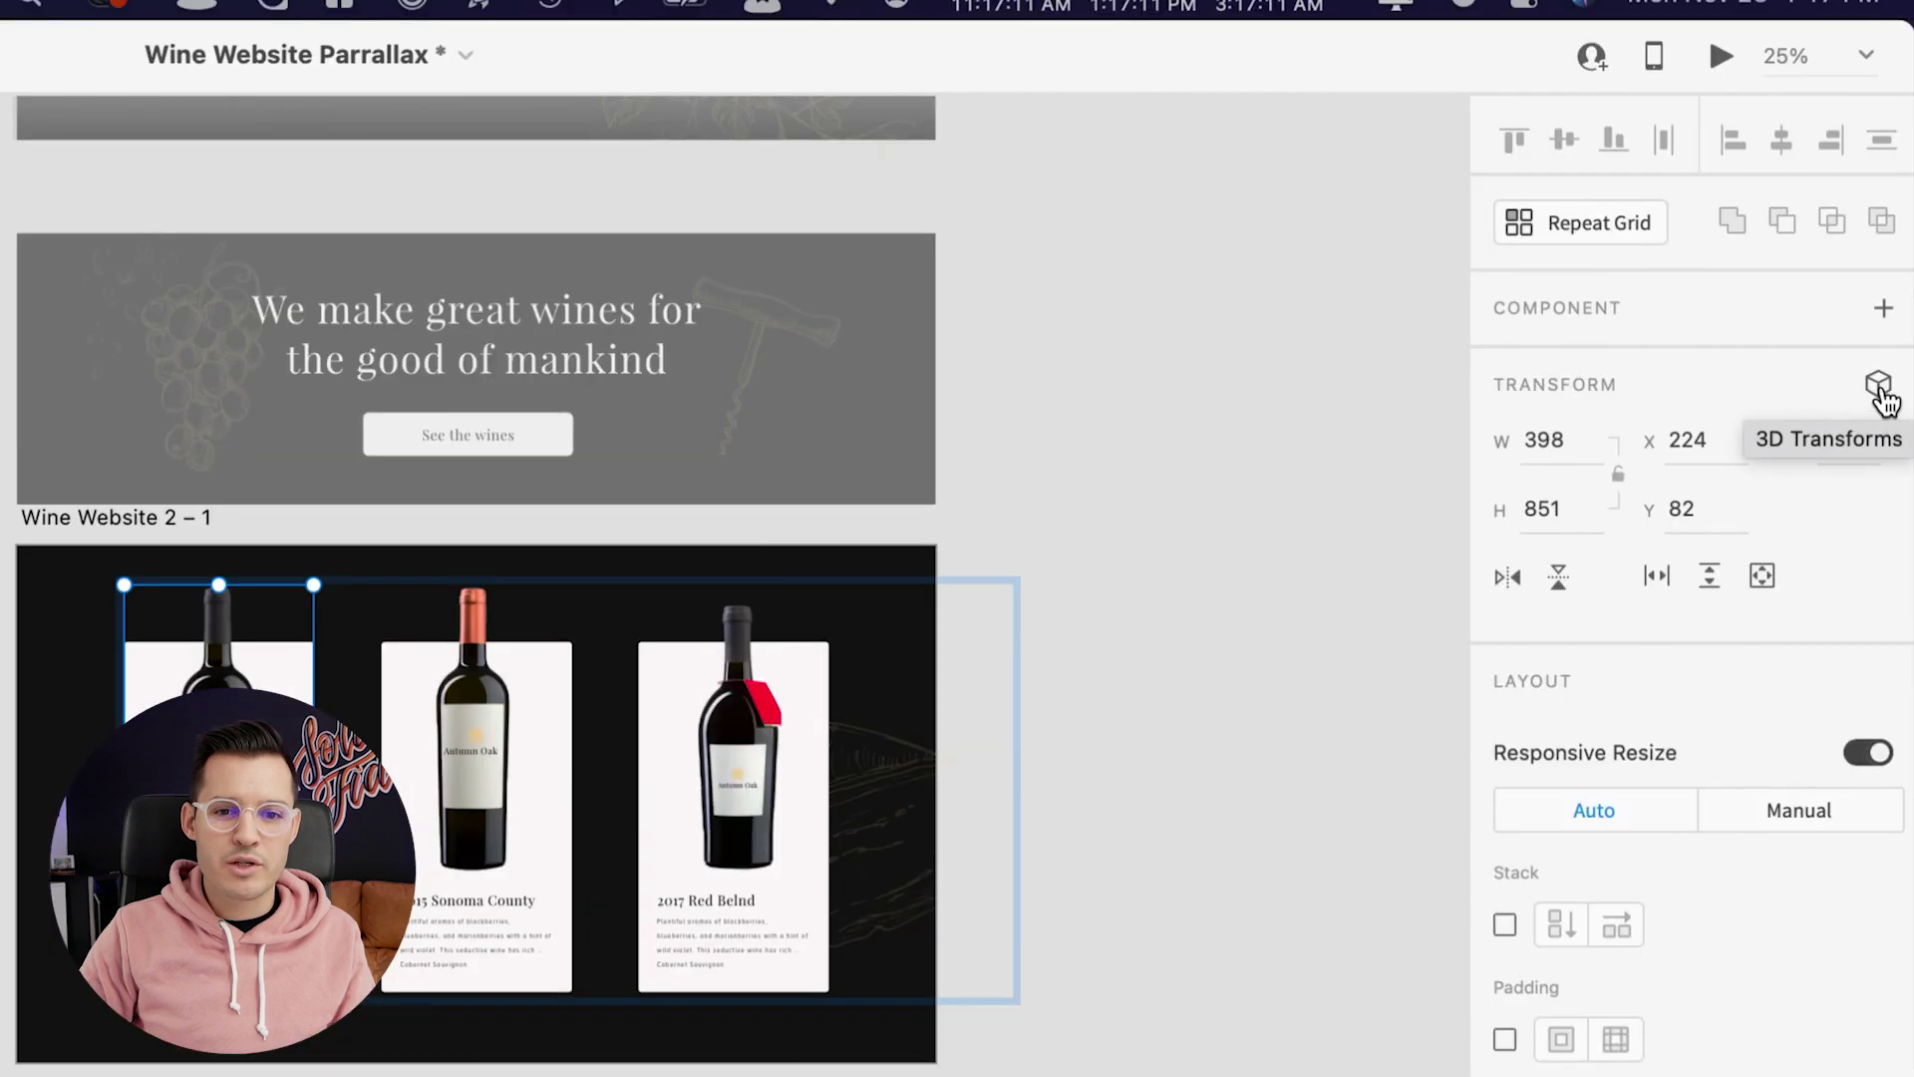
{"action": "left_click", "coordinate": [1879, 387]}
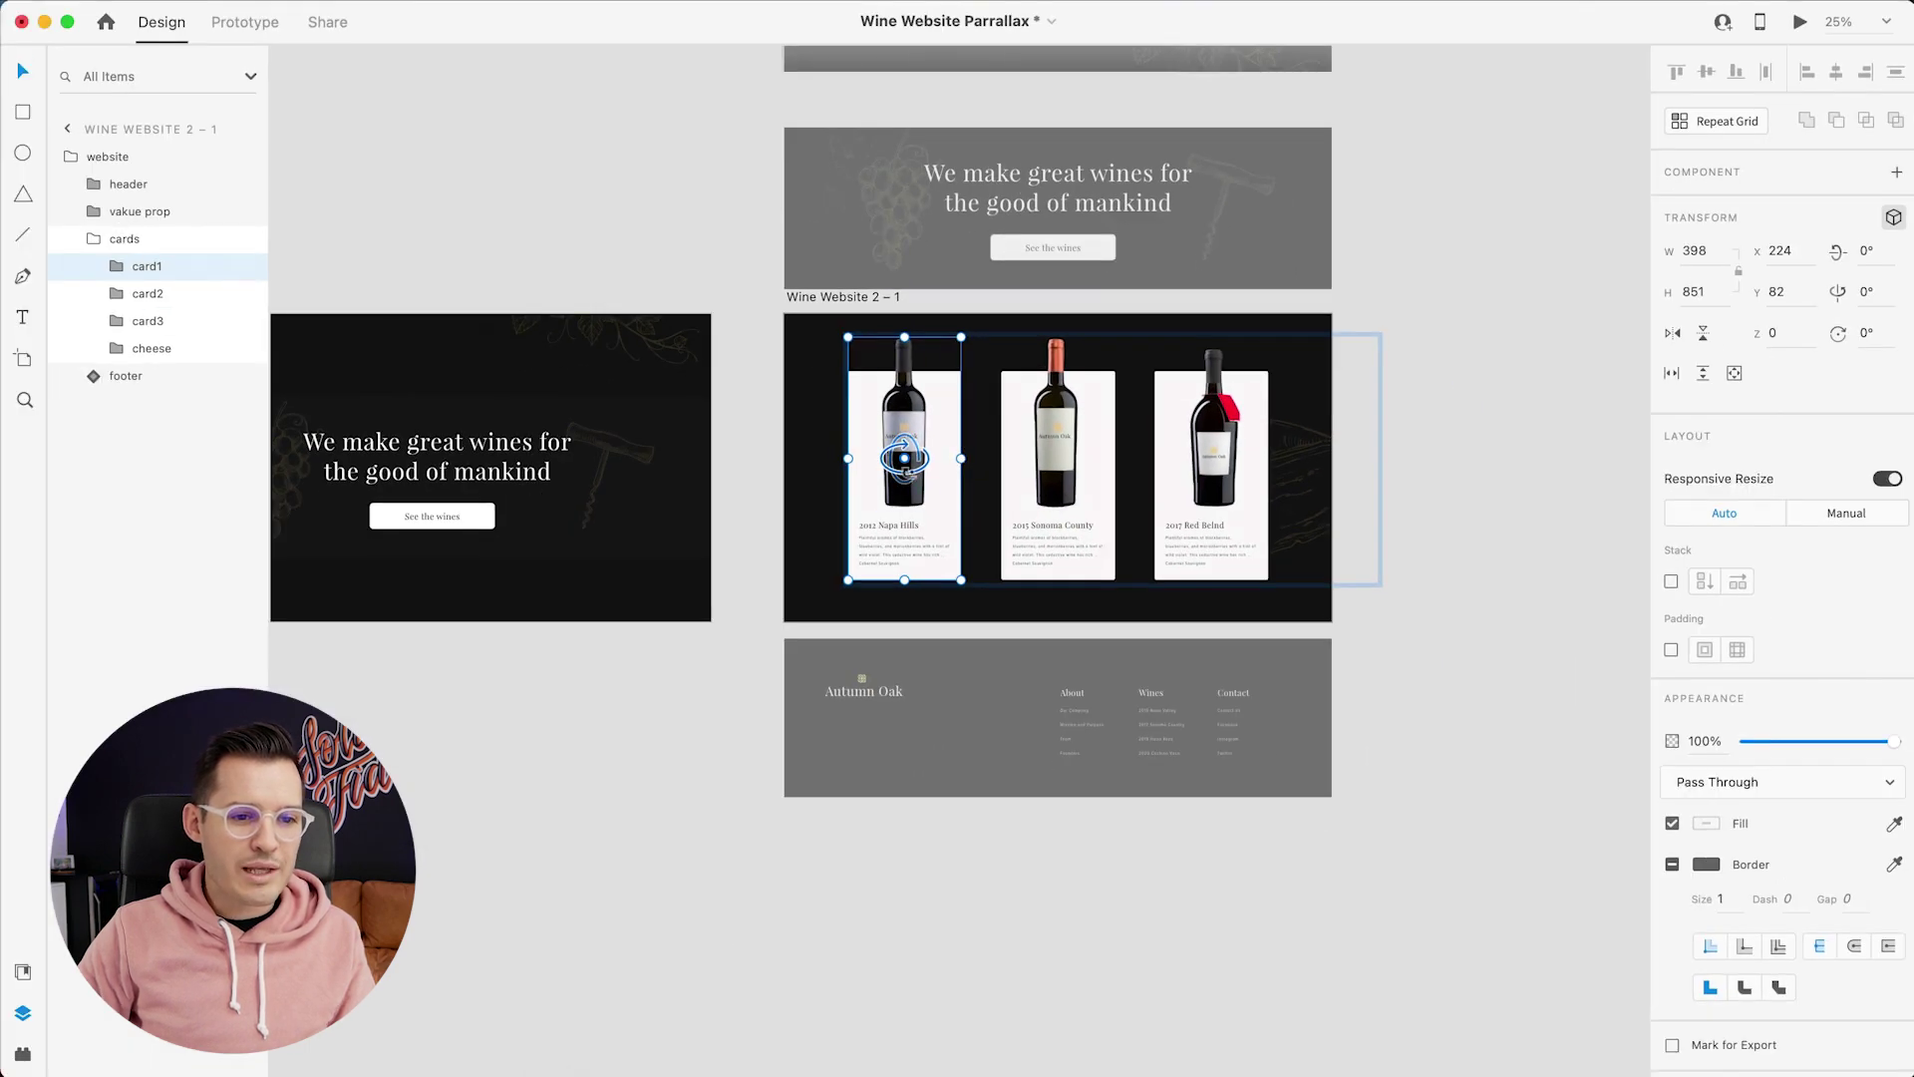
{"action": "left_click_drag", "start_coordinate": [904, 461], "coordinate": [953, 462]}
Tilt the second wine card 20° and the third 14° on its vertical axis
{"action": "left_click", "coordinate": [1063, 464]}
{"action": "left_click_drag", "start_coordinate": [1071, 463], "coordinate": [1082, 470]}
{"action": "left_click", "coordinate": [1193, 477]}
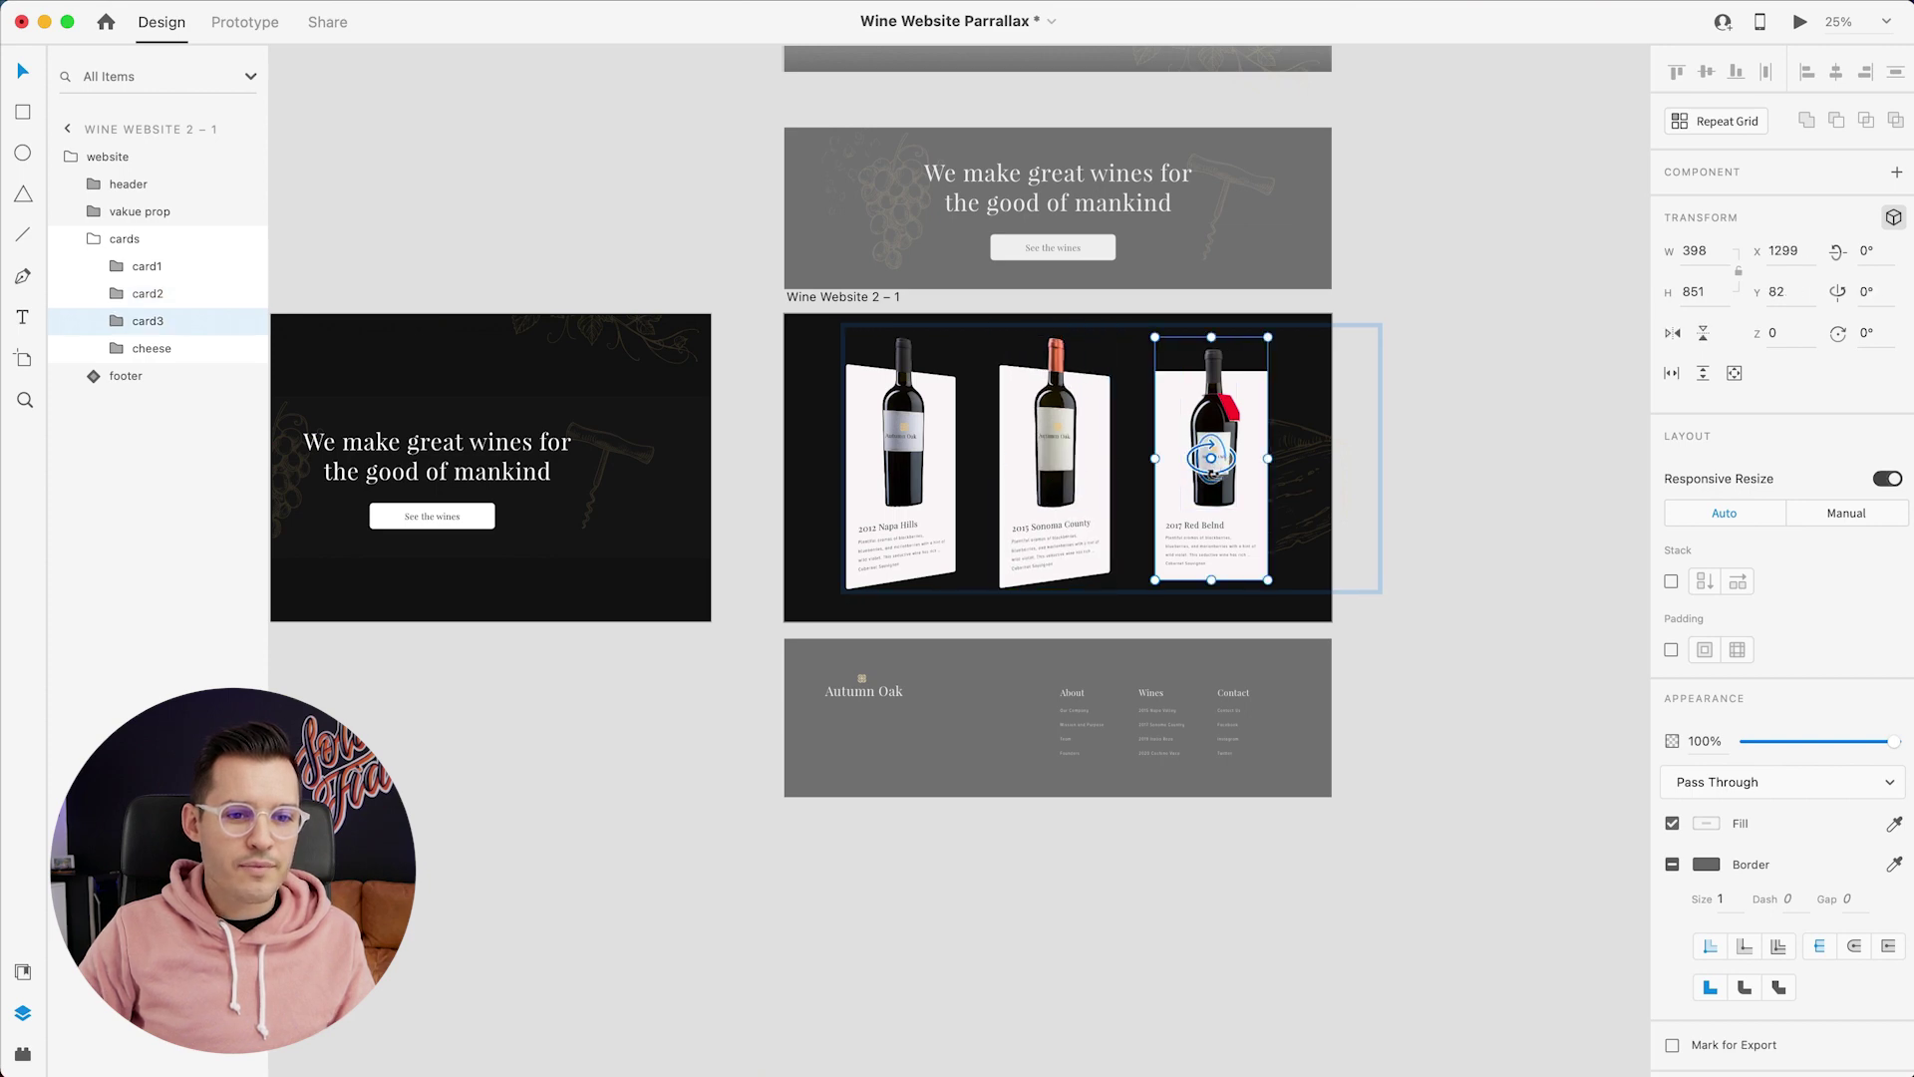
{"action": "left_click_drag", "start_coordinate": [1212, 470], "coordinate": [1218, 474]}
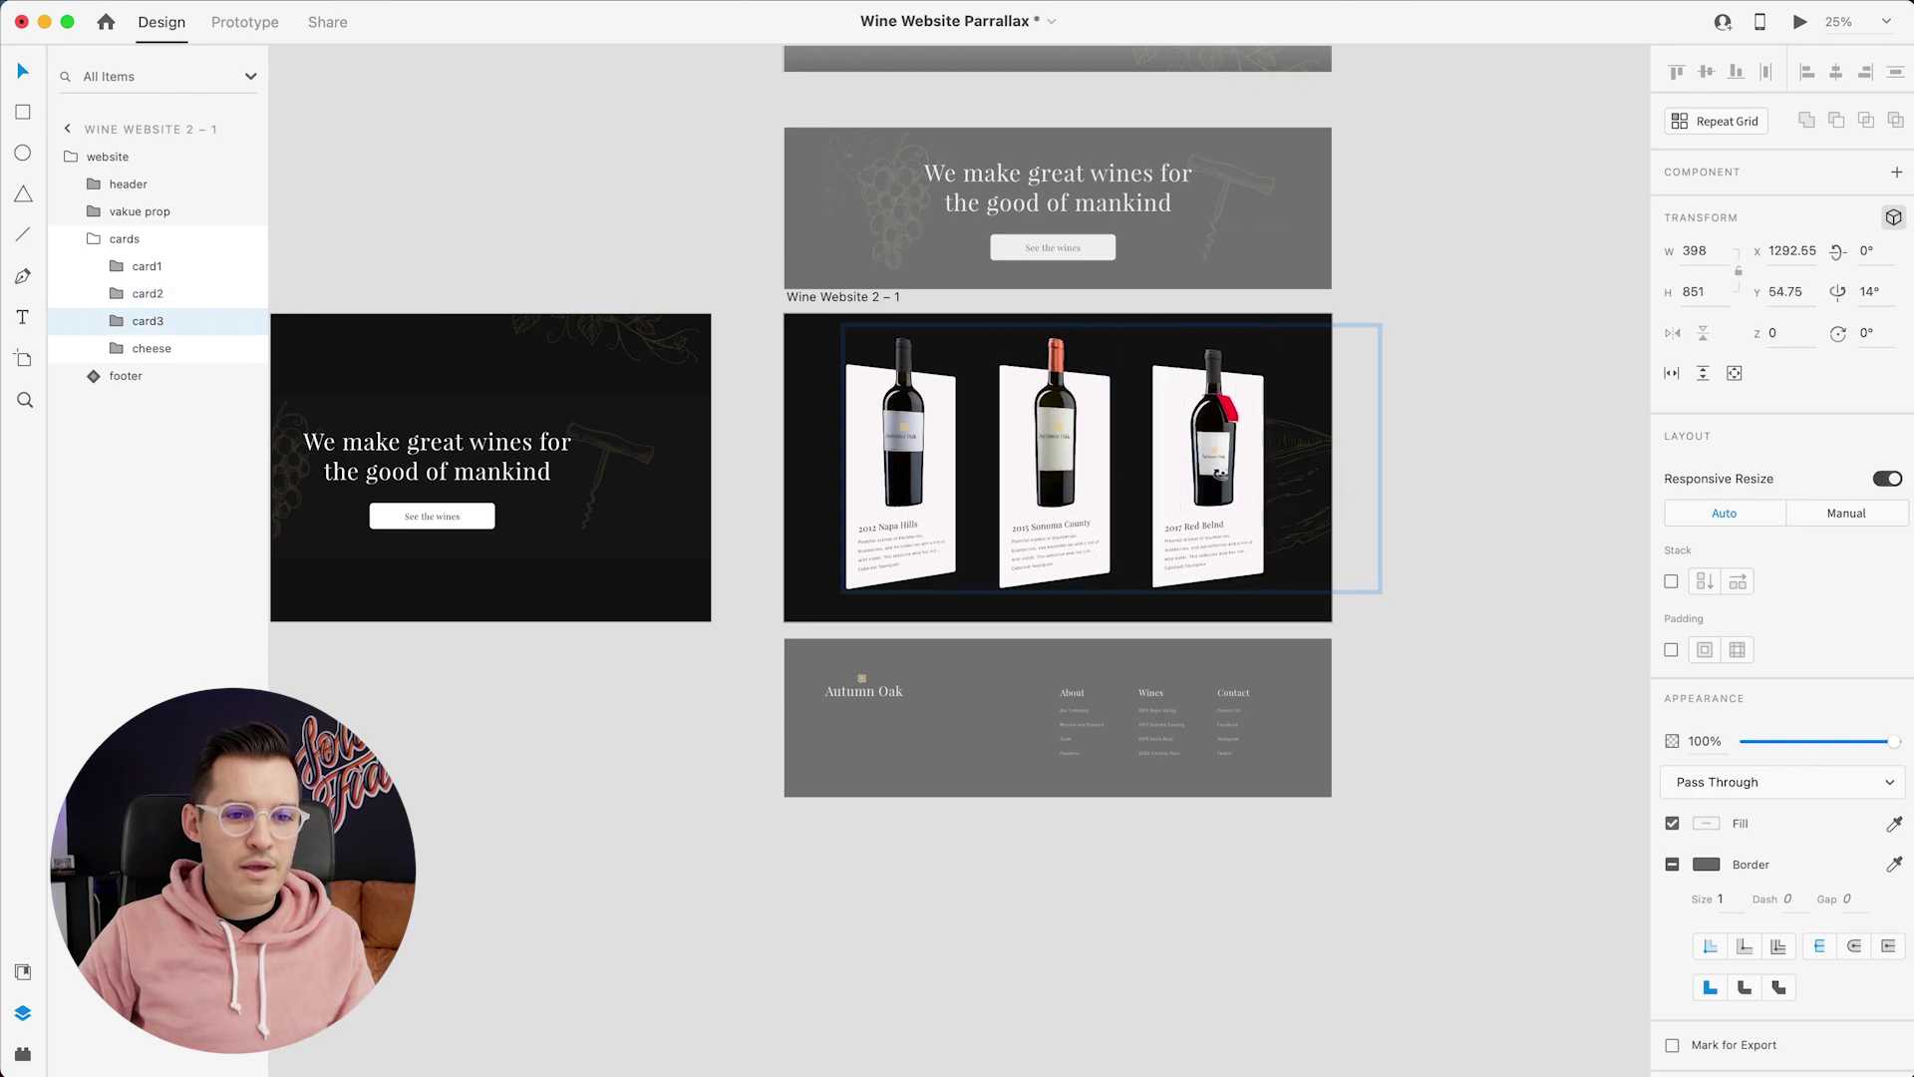
{"action": "left_click", "coordinate": [585, 248]}
{"action": "left_click_drag", "start_coordinate": [548, 242], "coordinate": [884, 238]}
Link Wine Website 2 and Wine Website 2 – 1 both ways with 3 s Auto-Animate ↓/↑ key transitions
{"action": "left_click", "coordinate": [246, 22]}
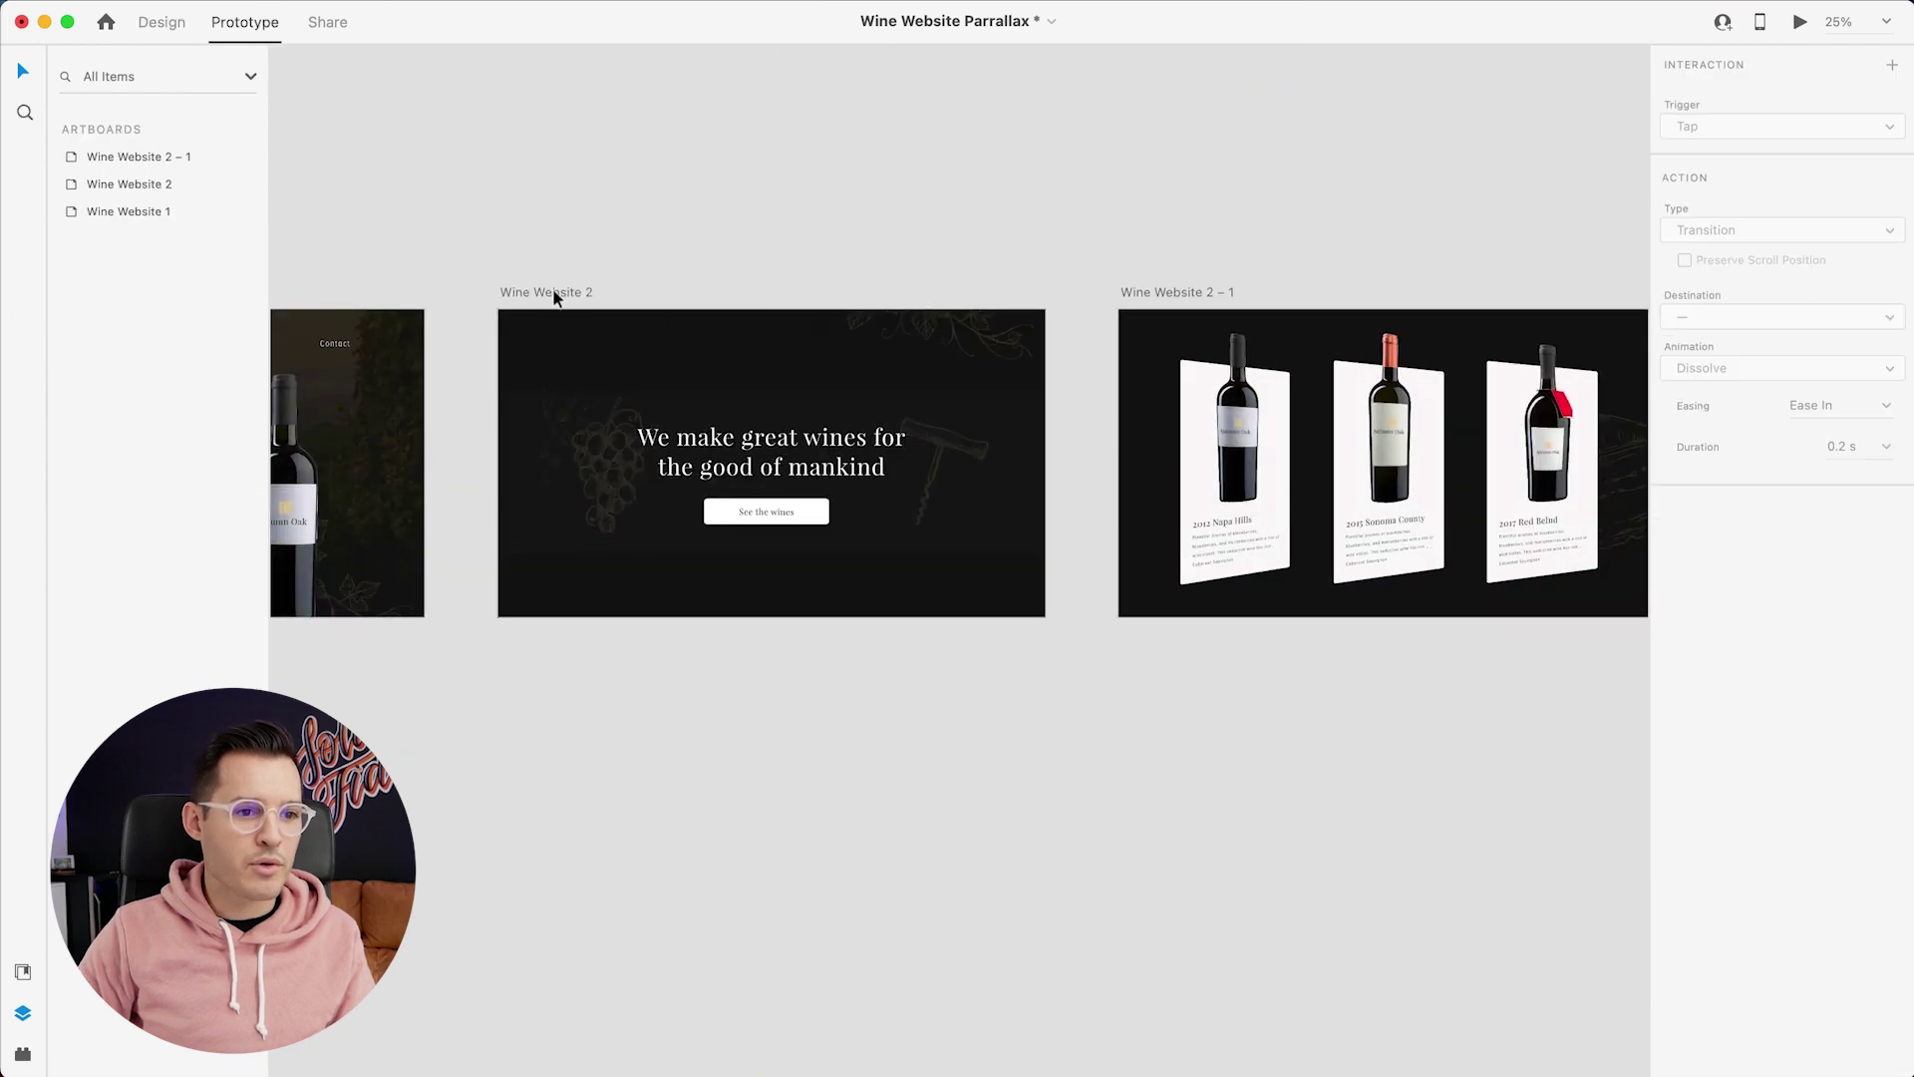
{"action": "left_click", "coordinate": [546, 293]}
{"action": "left_click_drag", "start_coordinate": [1043, 440], "coordinate": [1246, 419]}
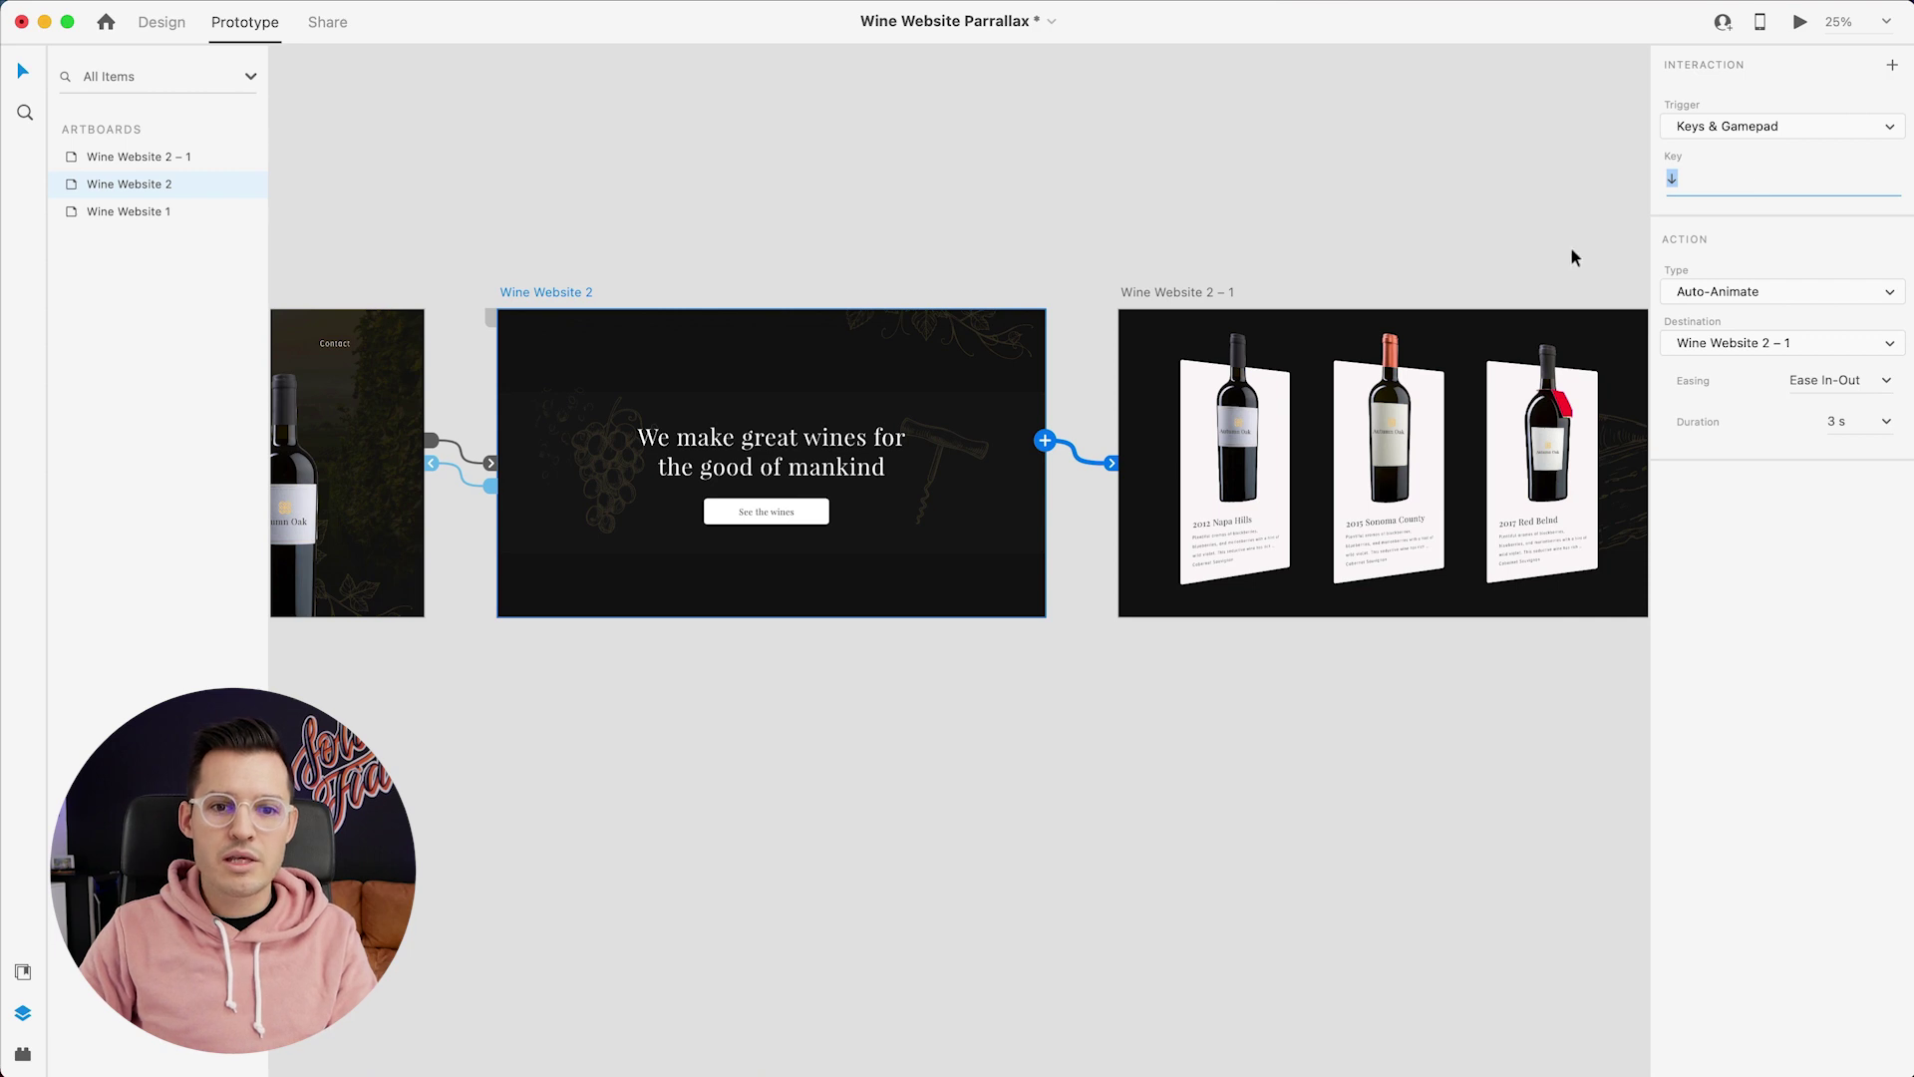
{"action": "left_click", "coordinate": [1202, 296]}
{"action": "scroll", "coordinate": [1416, 419], "scroll_direction": "right", "scroll_amount": 5}
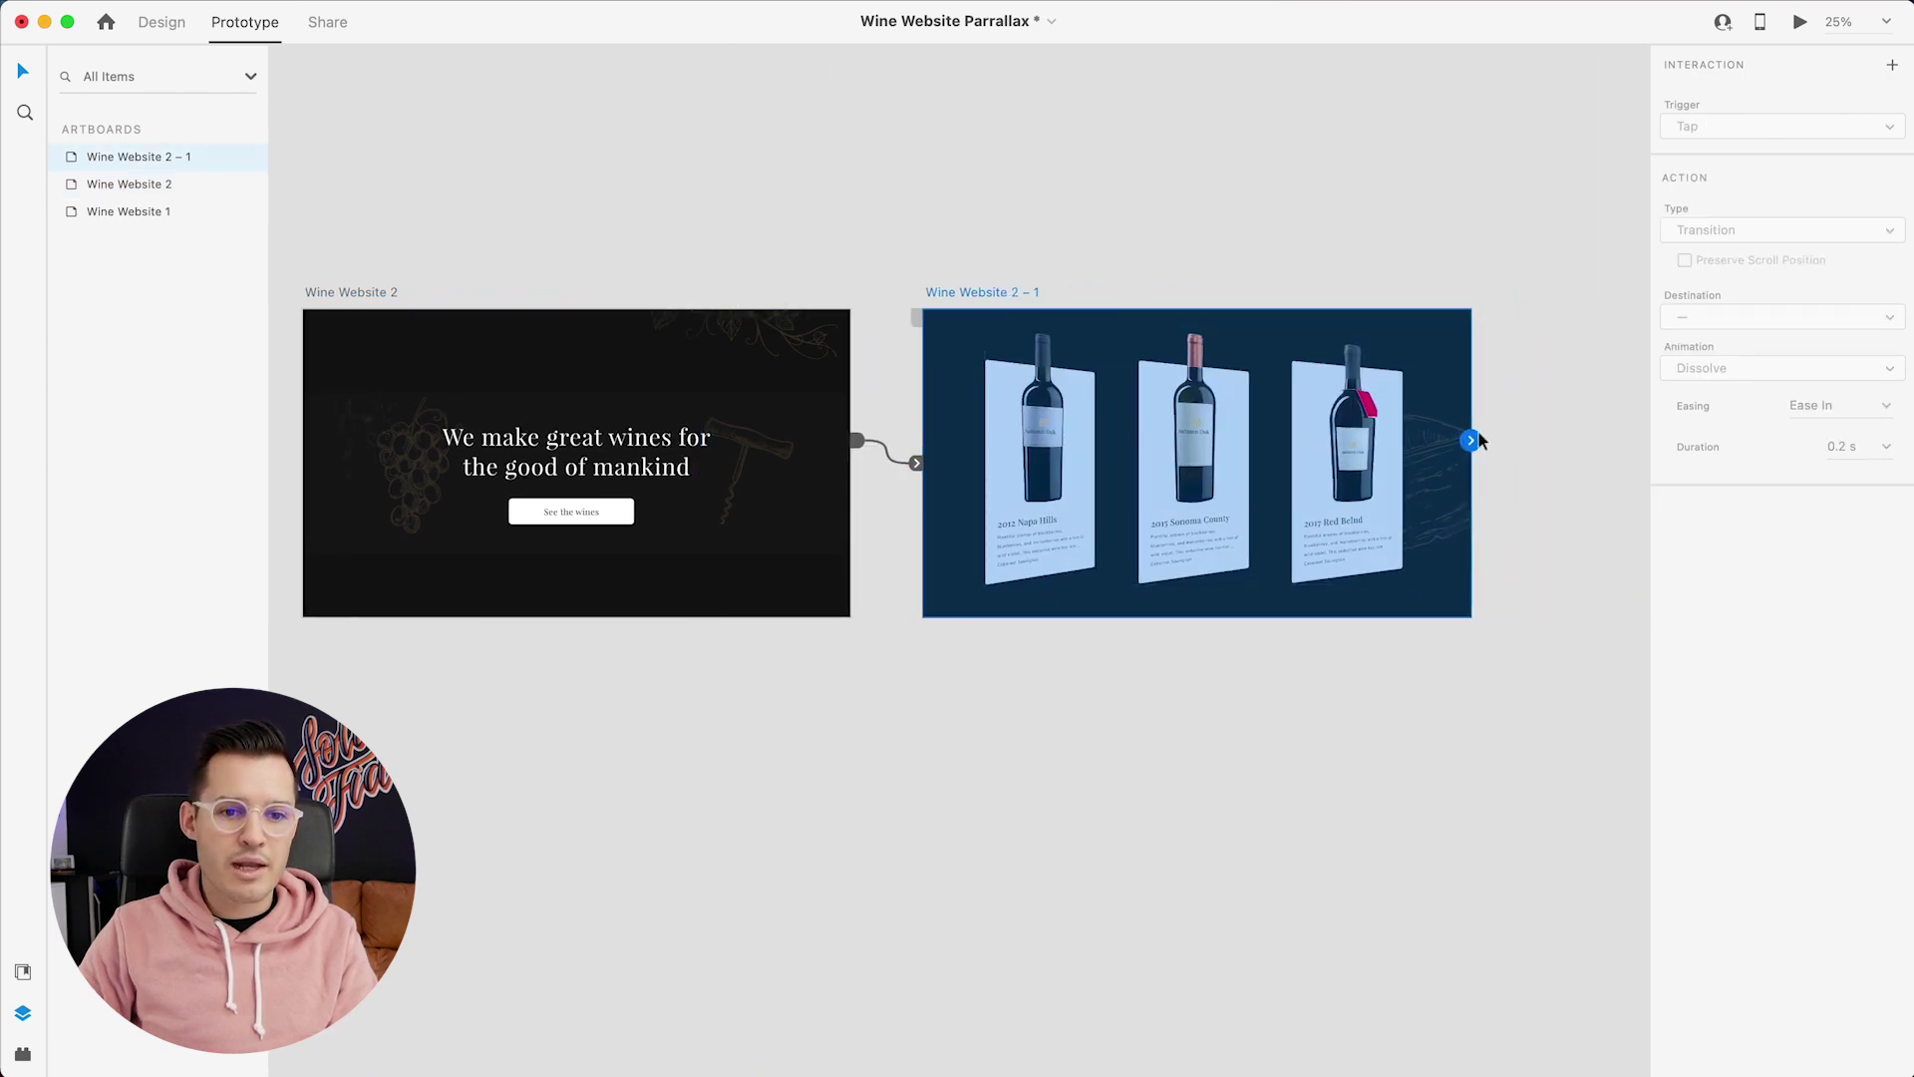
{"action": "left_click_drag", "start_coordinate": [1221, 327], "coordinate": [684, 405]}
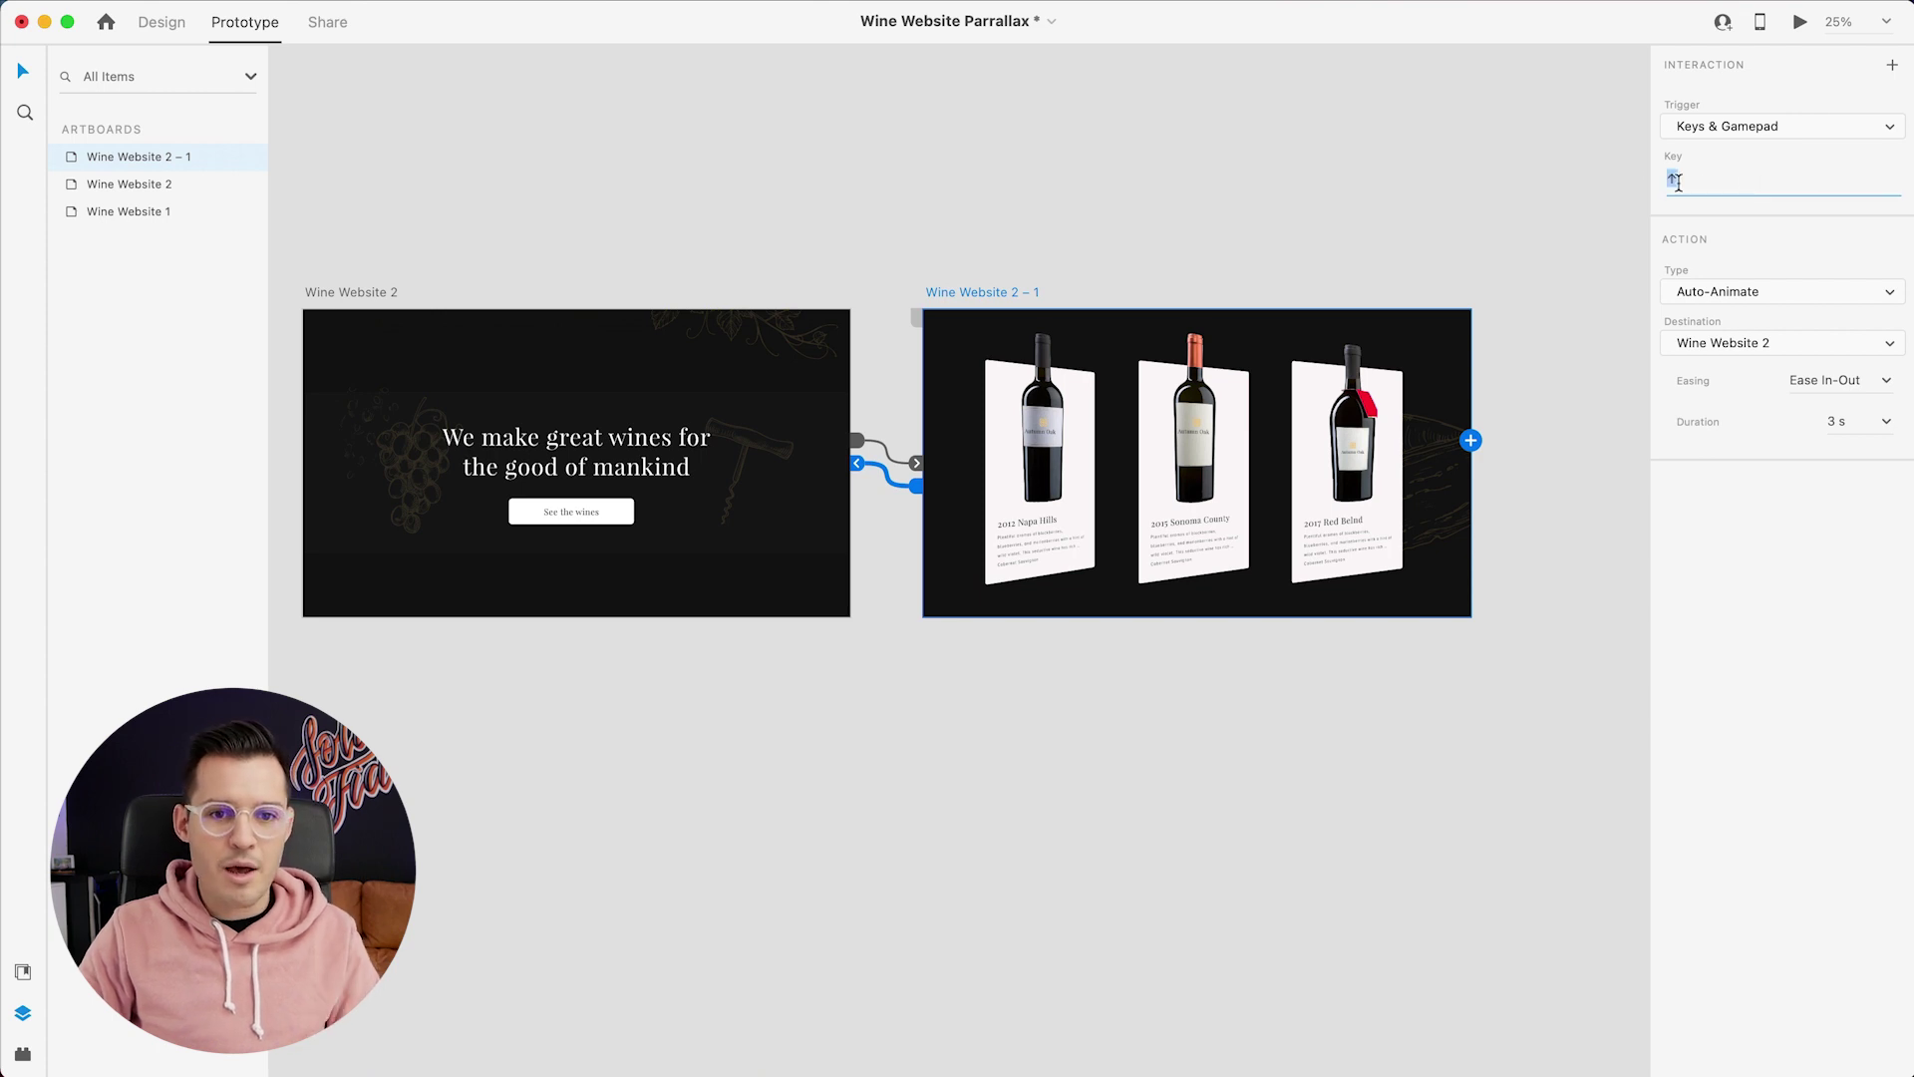
Rename Flow 1 to 'parallax' and launch a desktop preview of the prototype
{"action": "left_click", "coordinate": [1516, 177]}
{"action": "scroll", "coordinate": [1432, 199], "scroll_direction": "left", "scroll_amount": 15}
{"action": "left_click", "coordinate": [398, 290]}
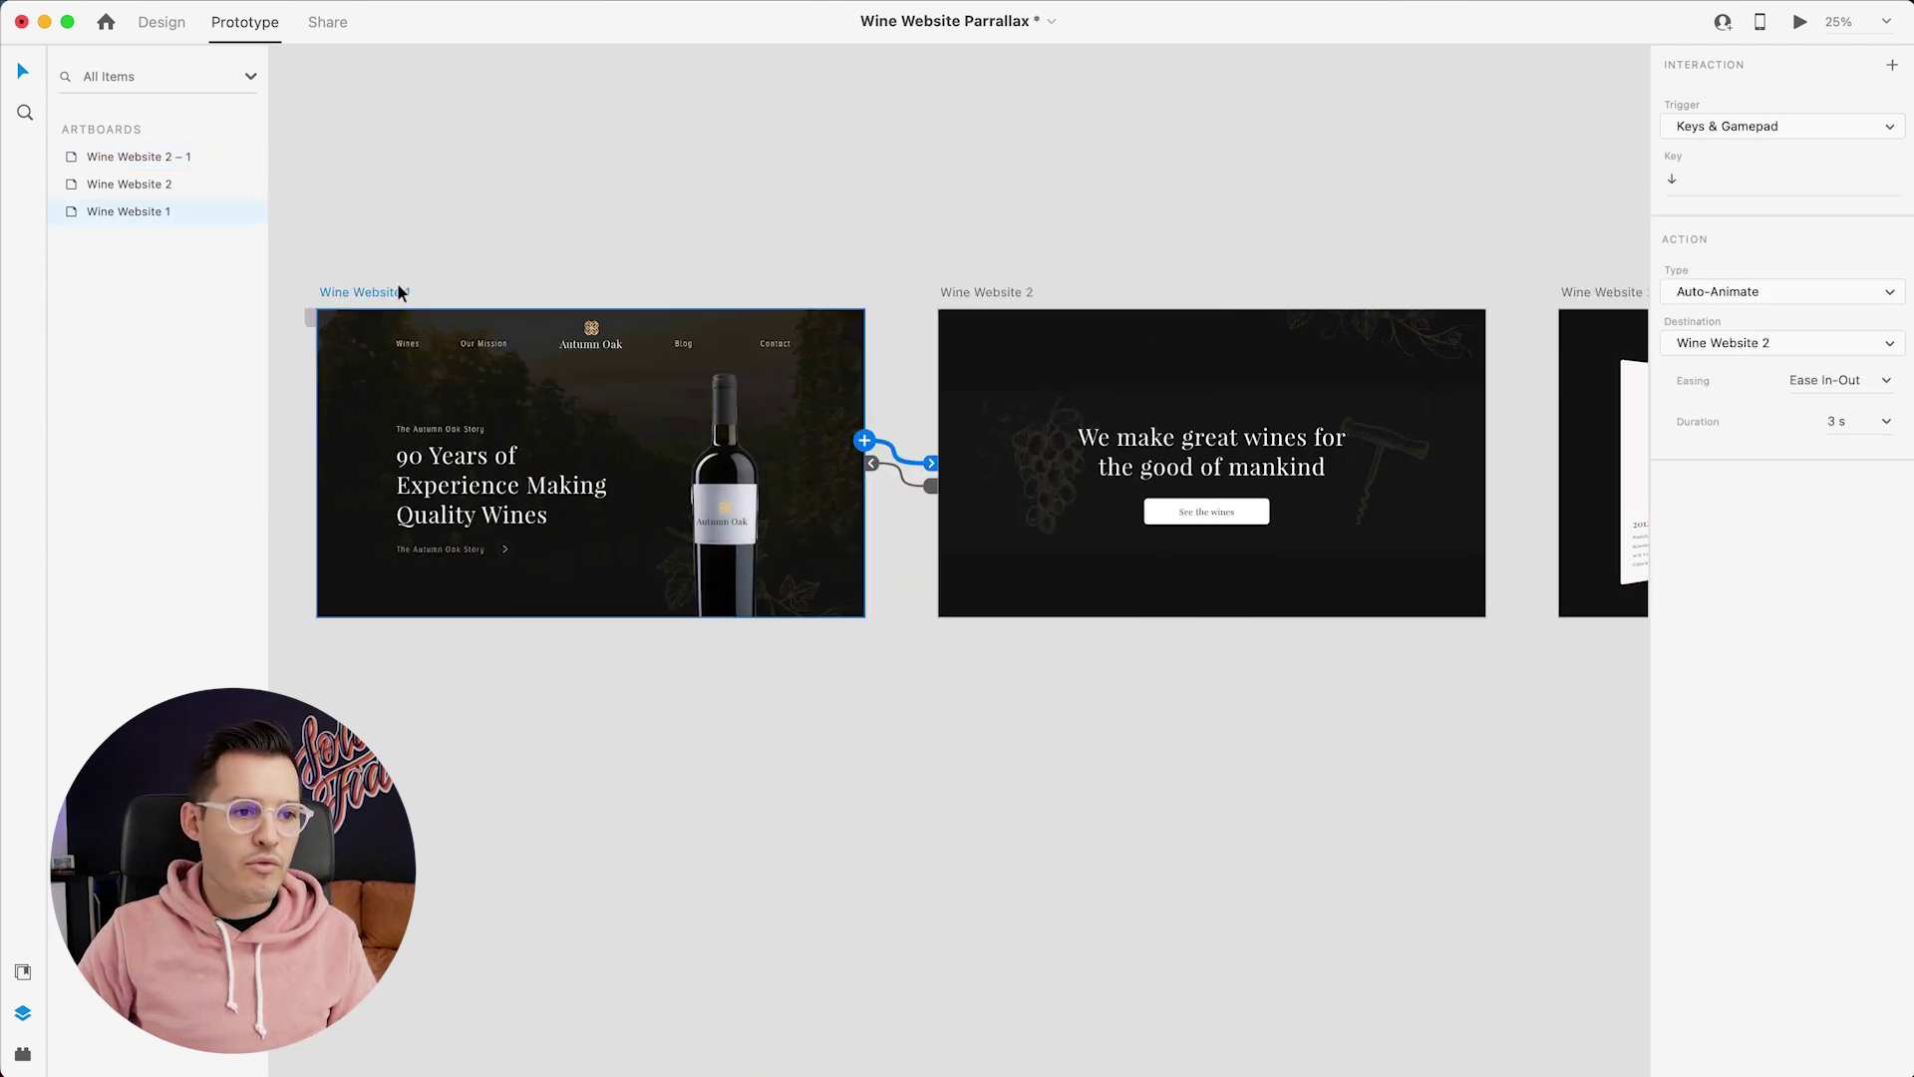
{"action": "scroll", "coordinate": [399, 291], "scroll_direction": "left", "scroll_amount": 2}
{"action": "key", "text": "super+a"}
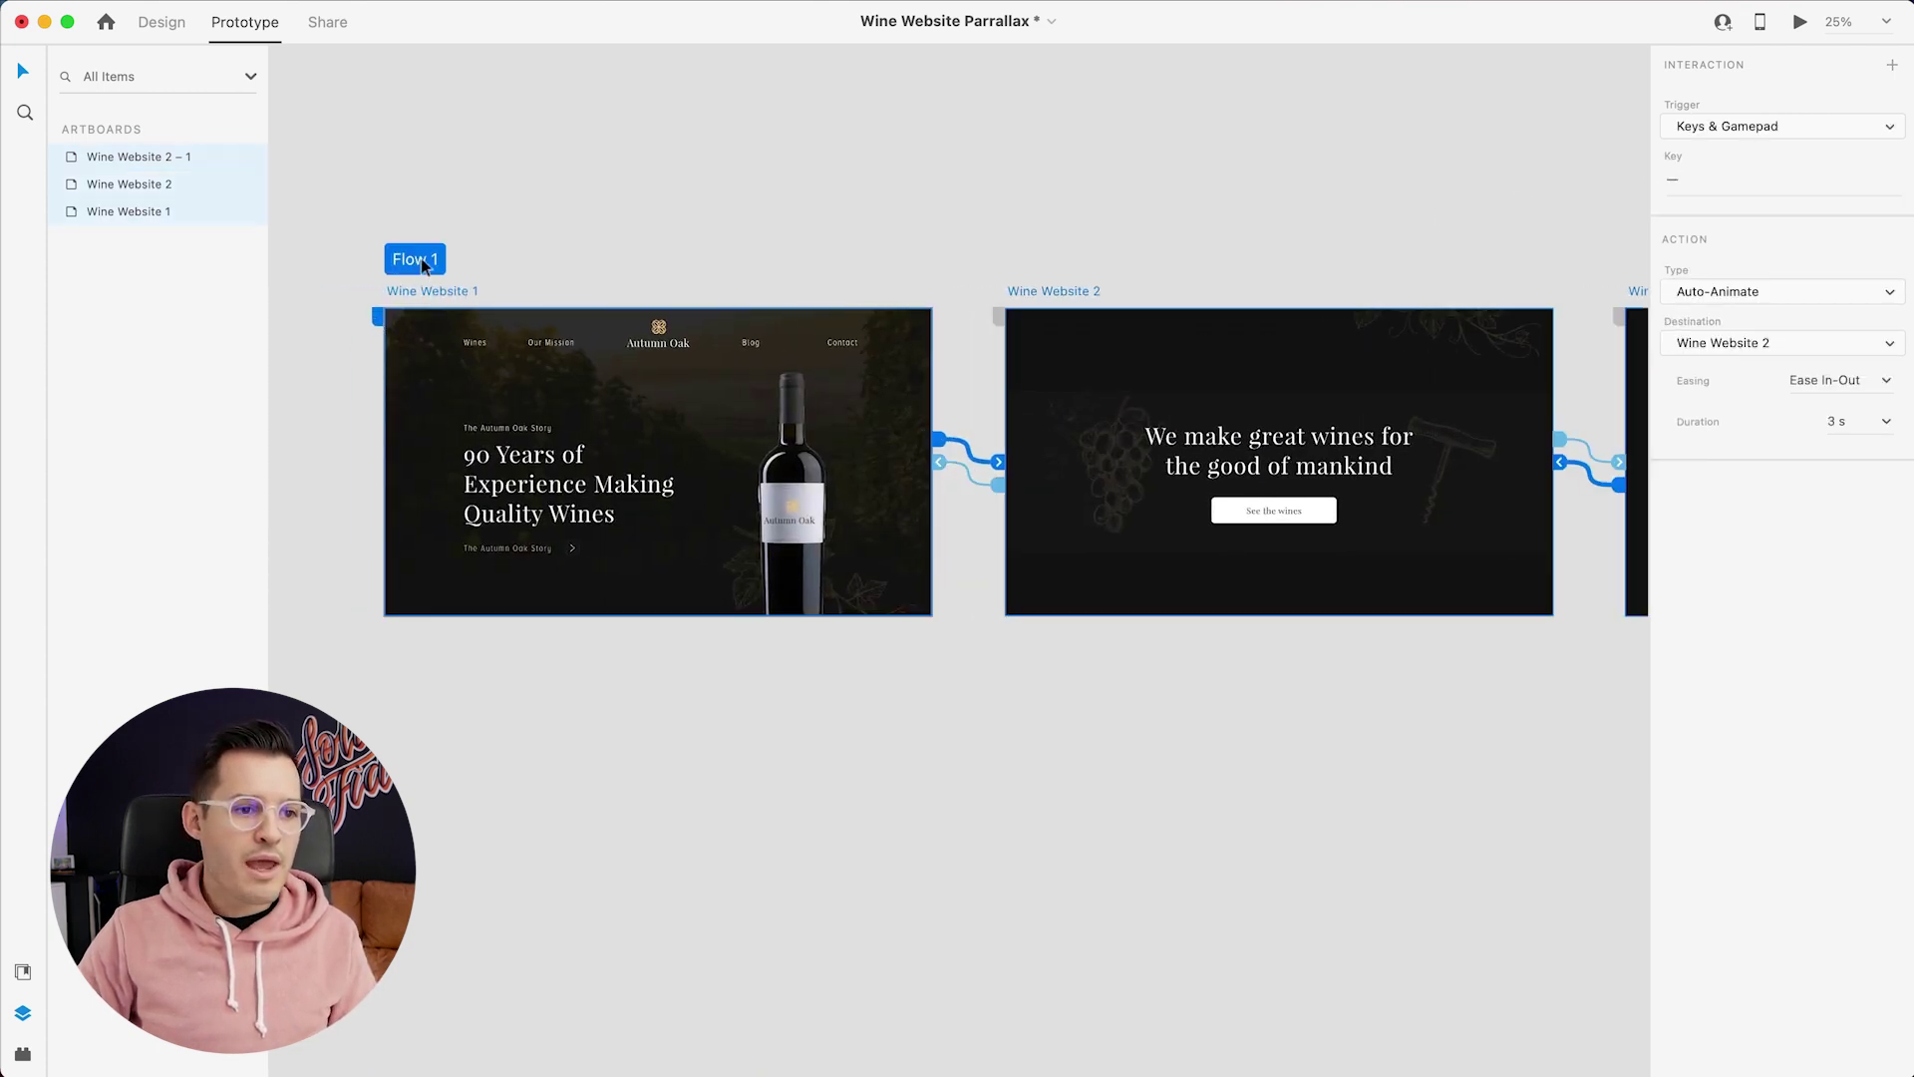
{"action": "double_click", "coordinate": [423, 261]}
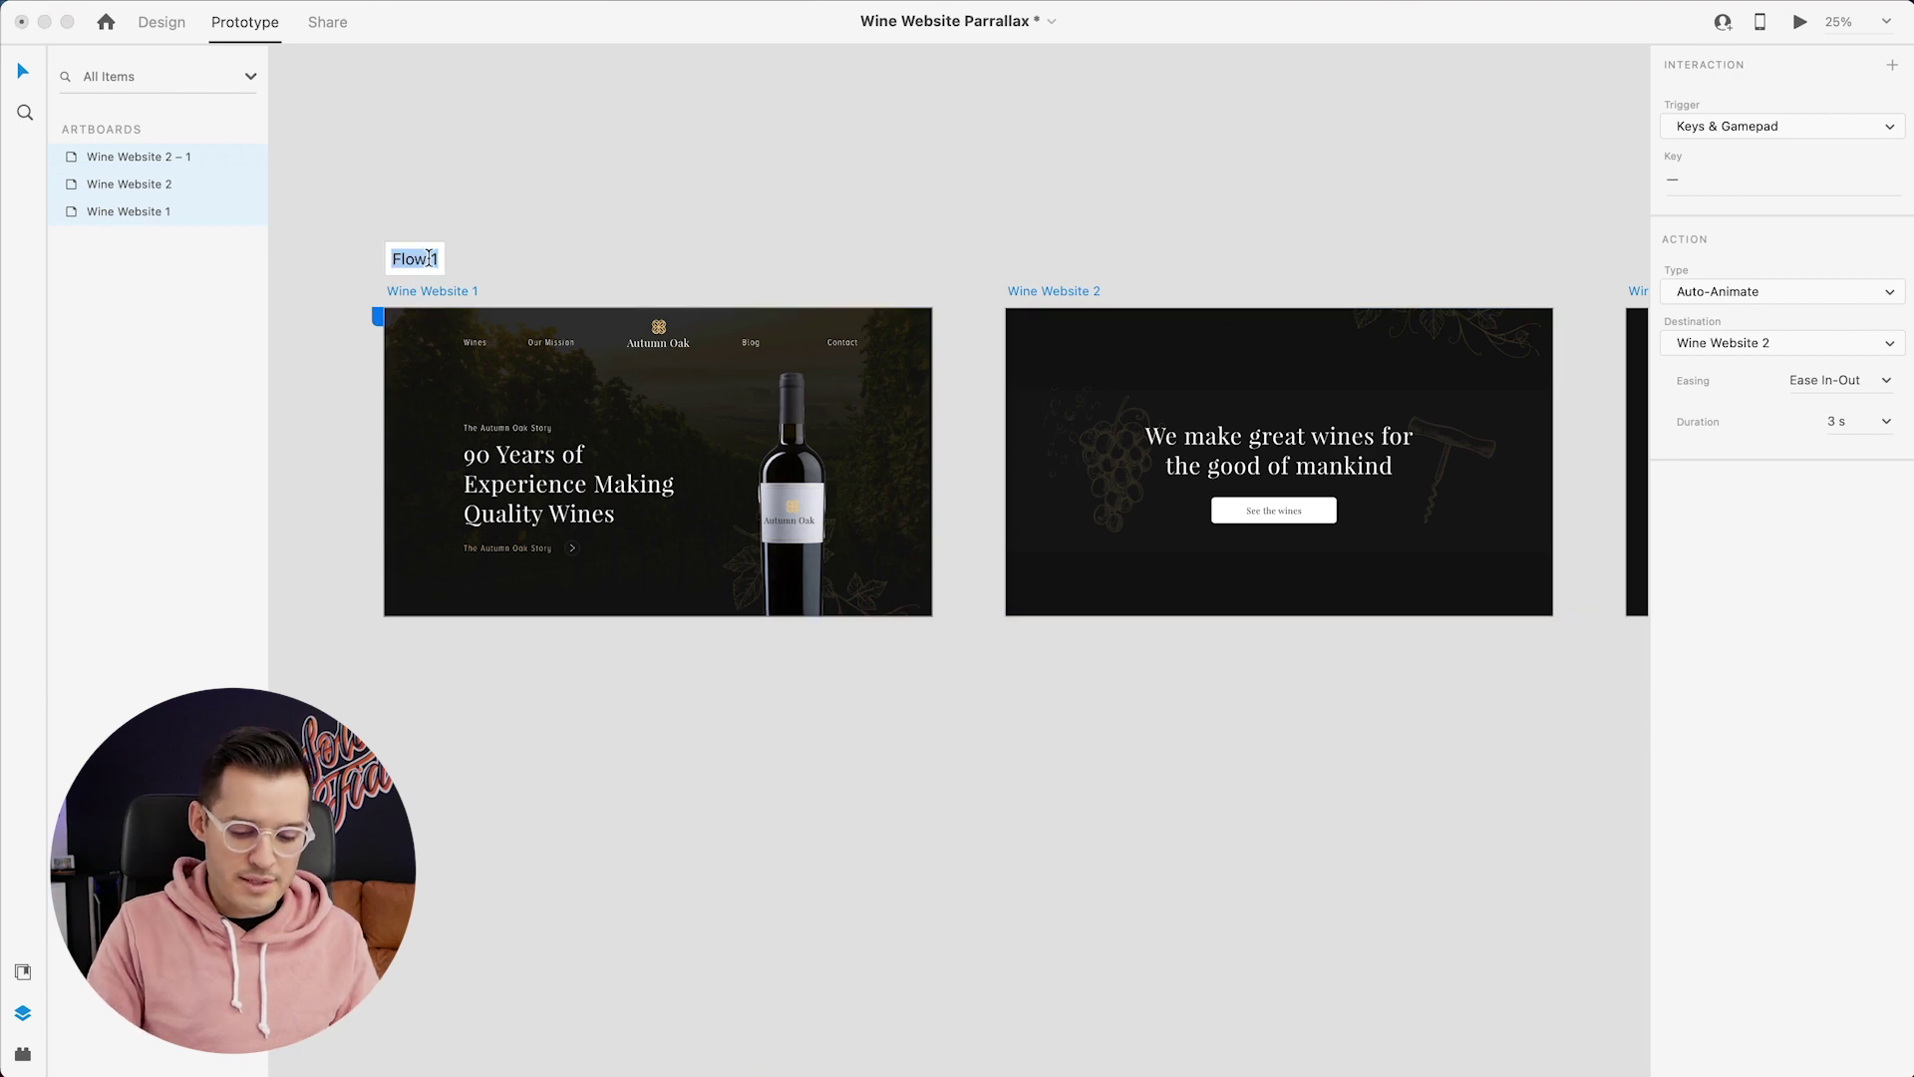
{"action": "type", "text": "parallax"}
{"action": "key", "text": "Return"}
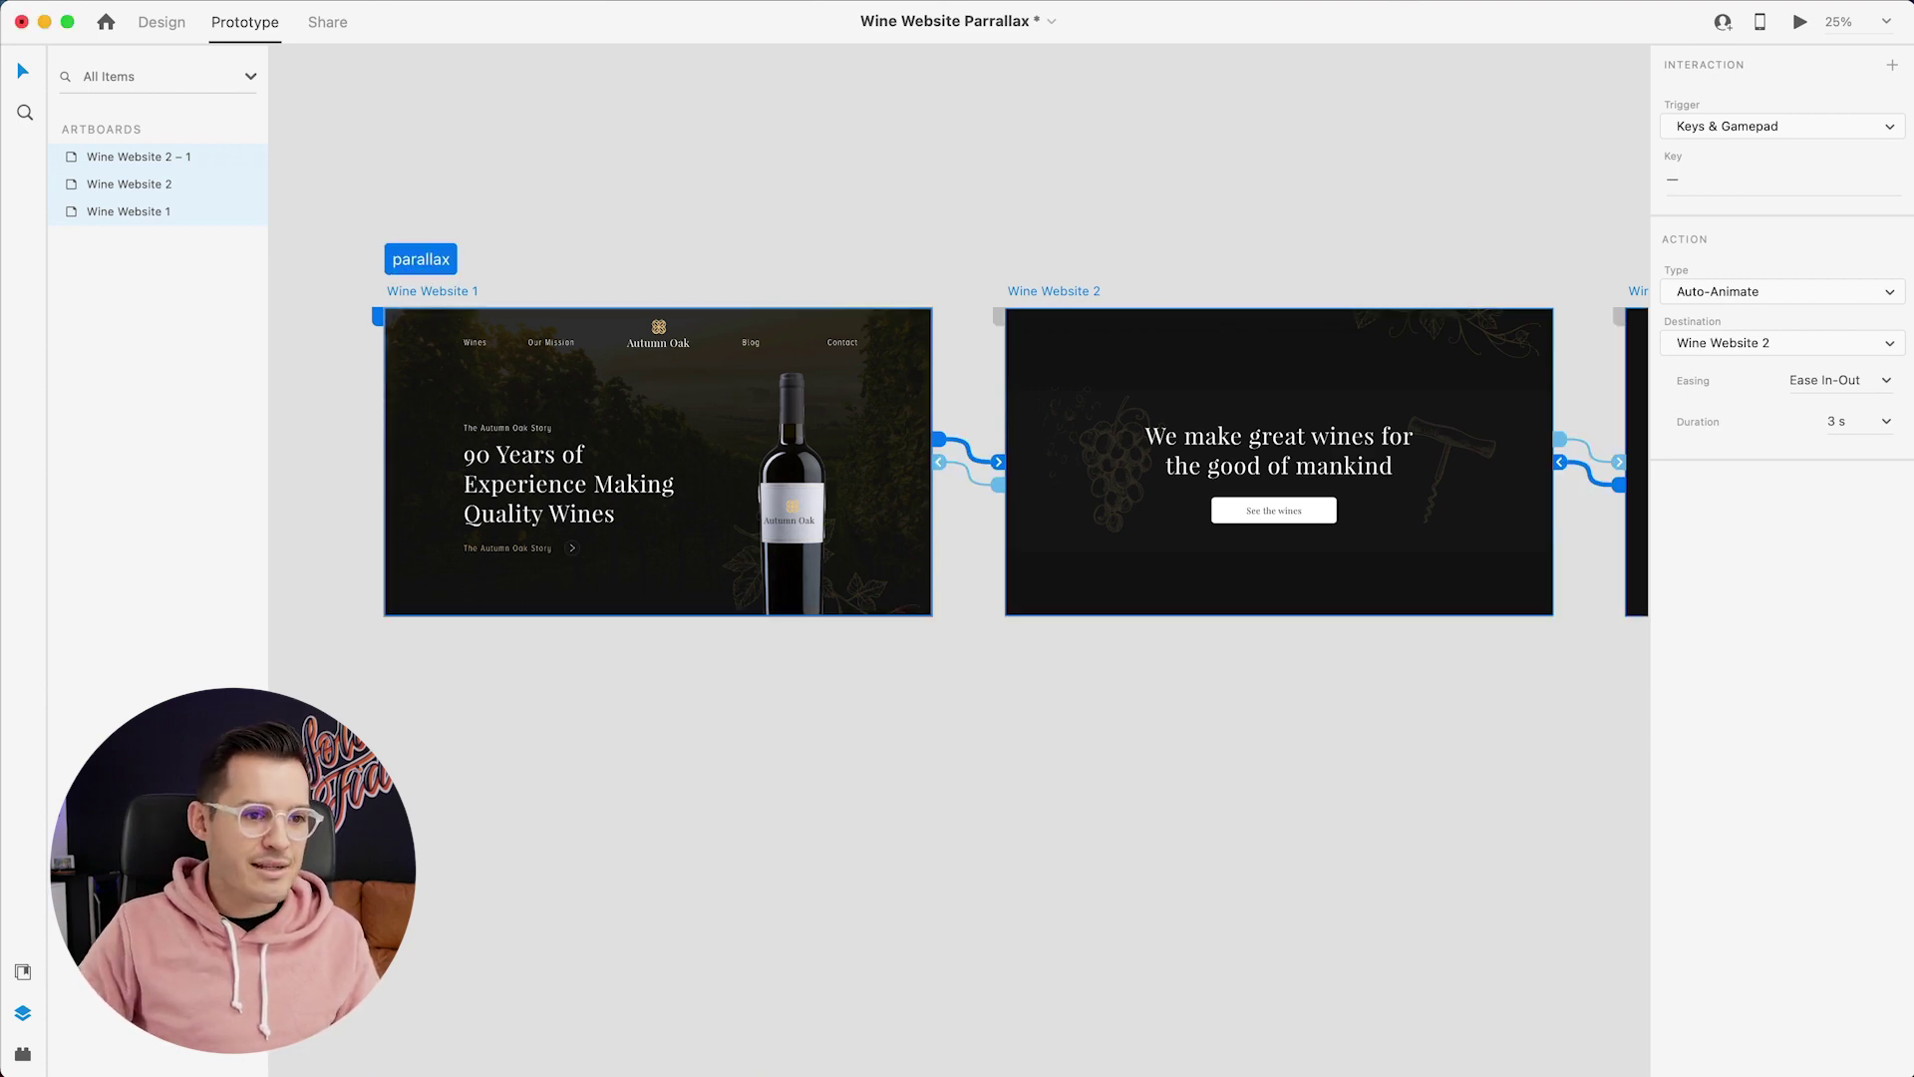
{"action": "left_click", "coordinate": [1799, 23]}
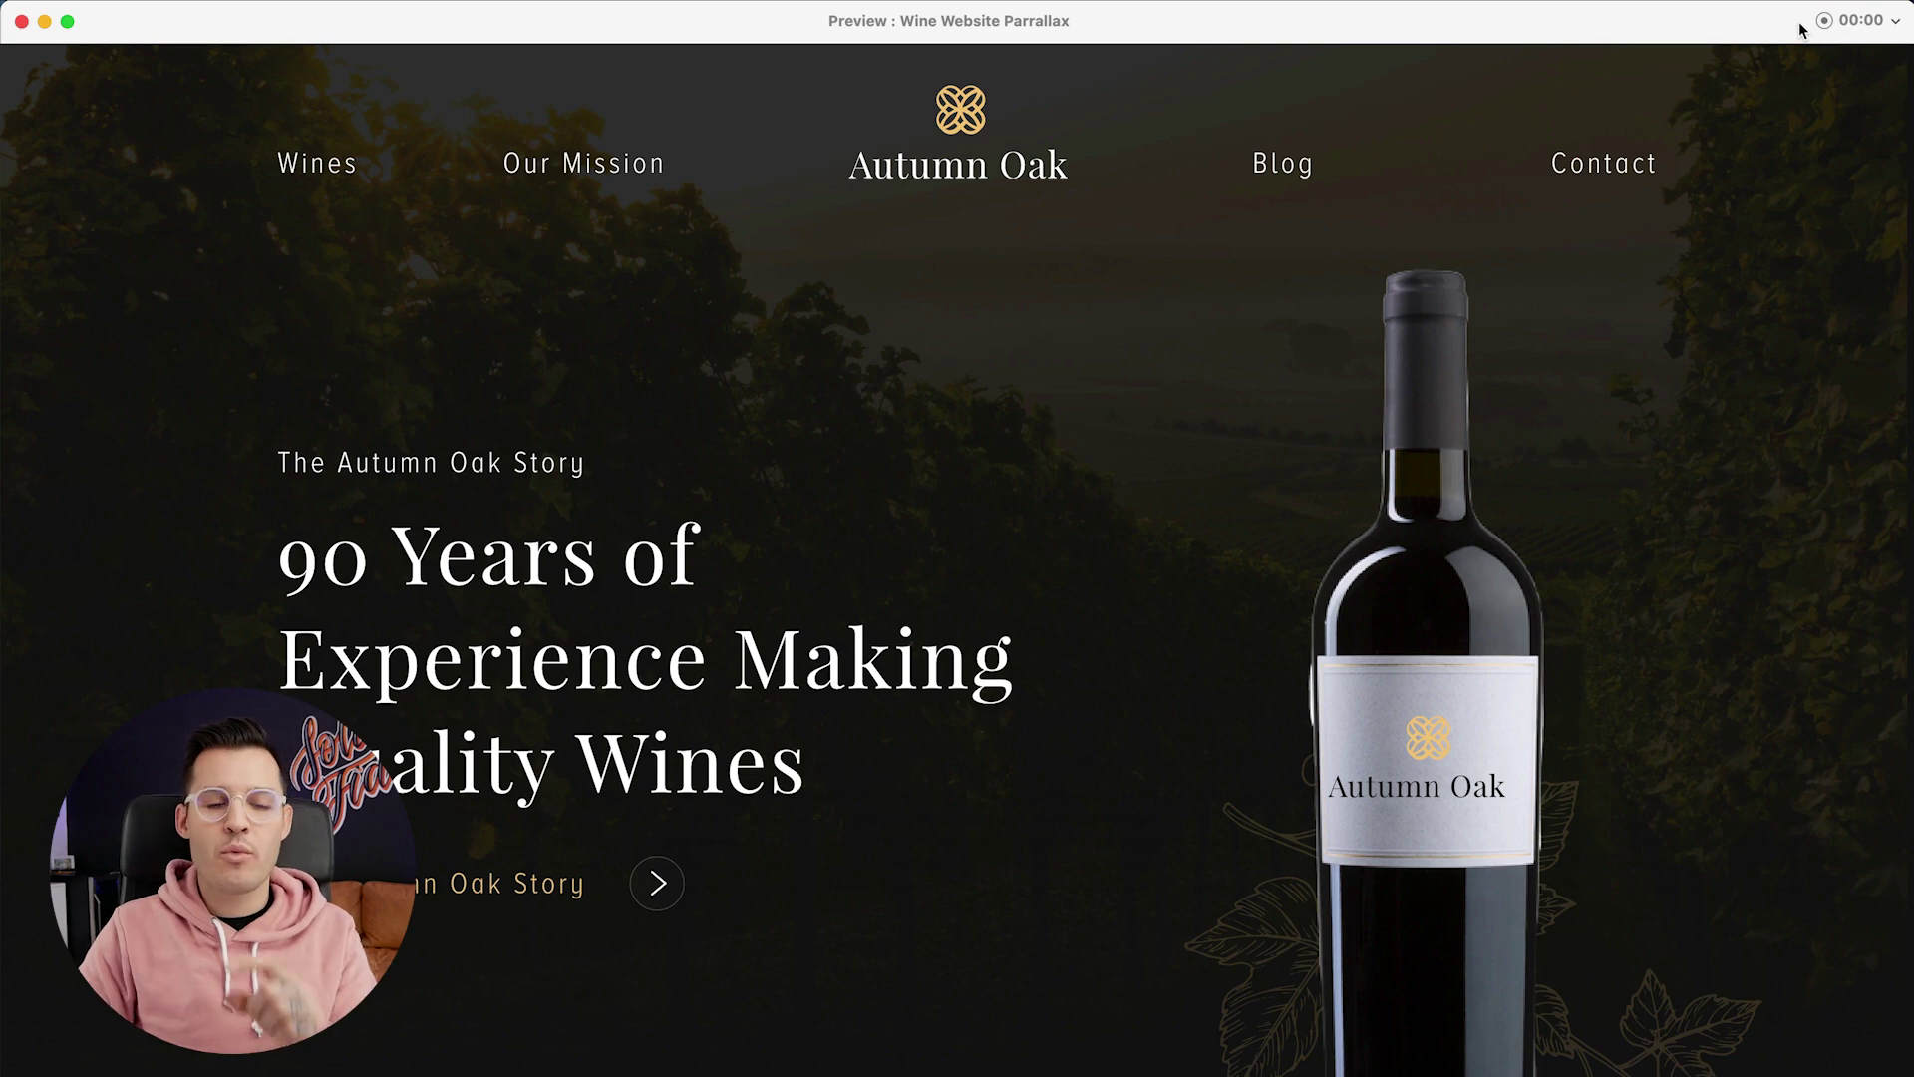